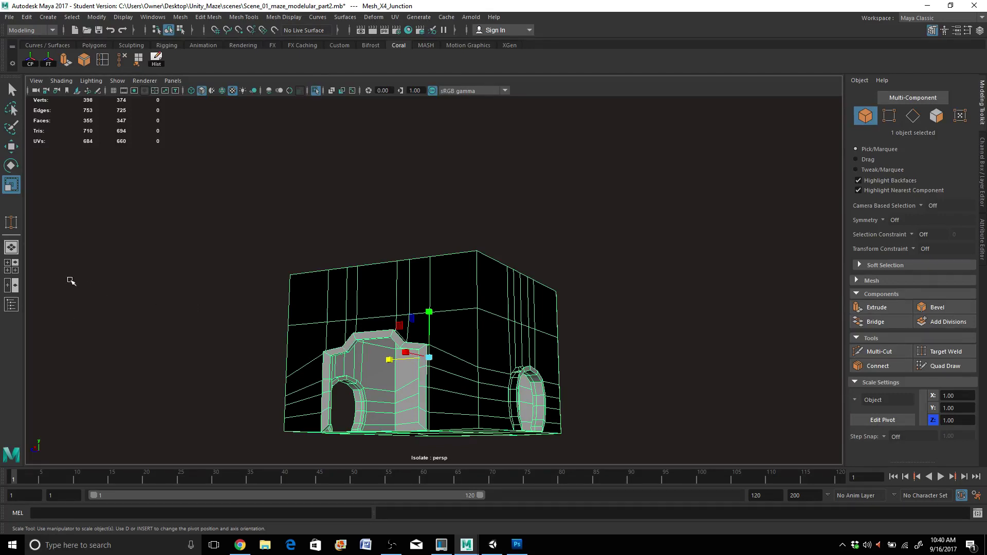
# Split the workspace into two side-by-side views and show the Hypershade beside the perspective view.
pyautogui.click(11, 288)
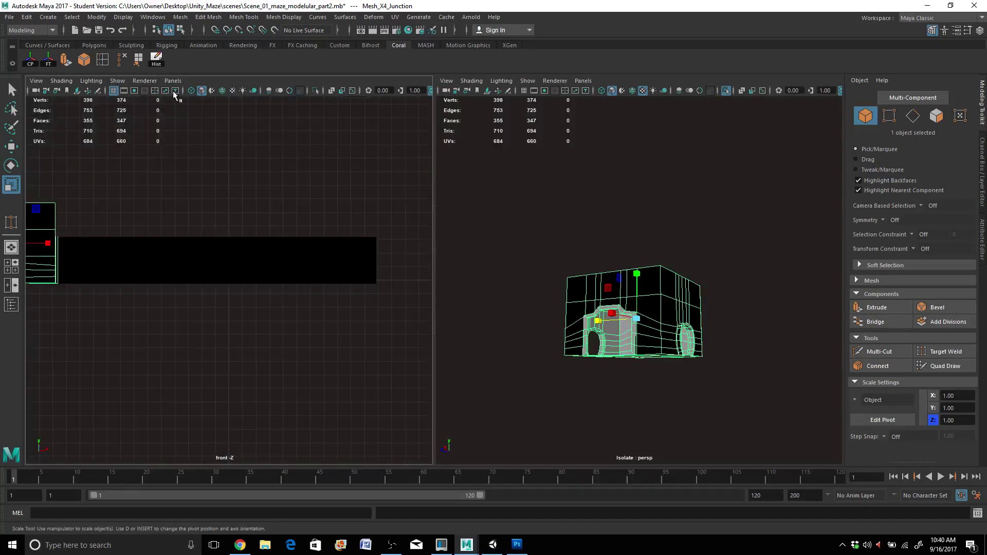
pyautogui.click(173, 81)
pyautogui.moveTo(217, 135)
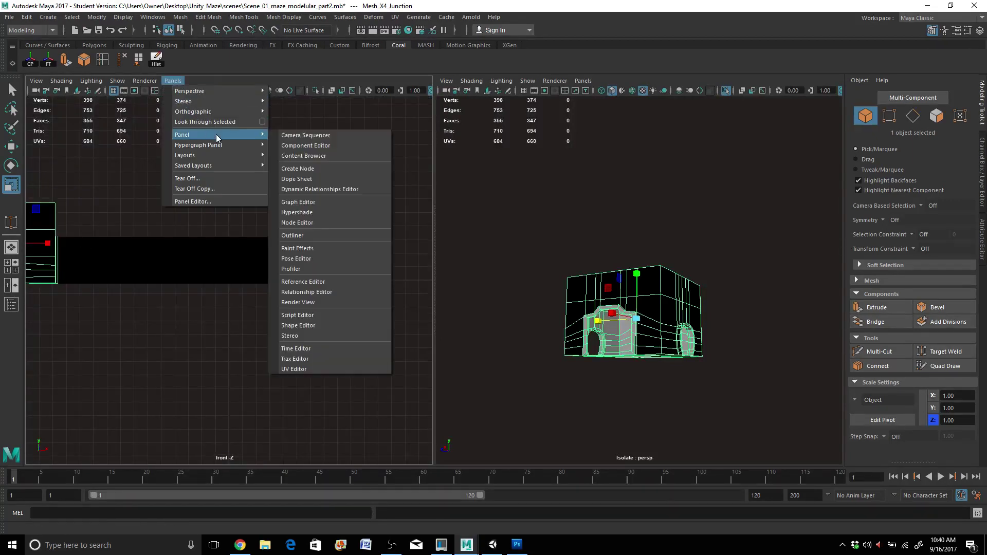
pyautogui.click(325, 212)
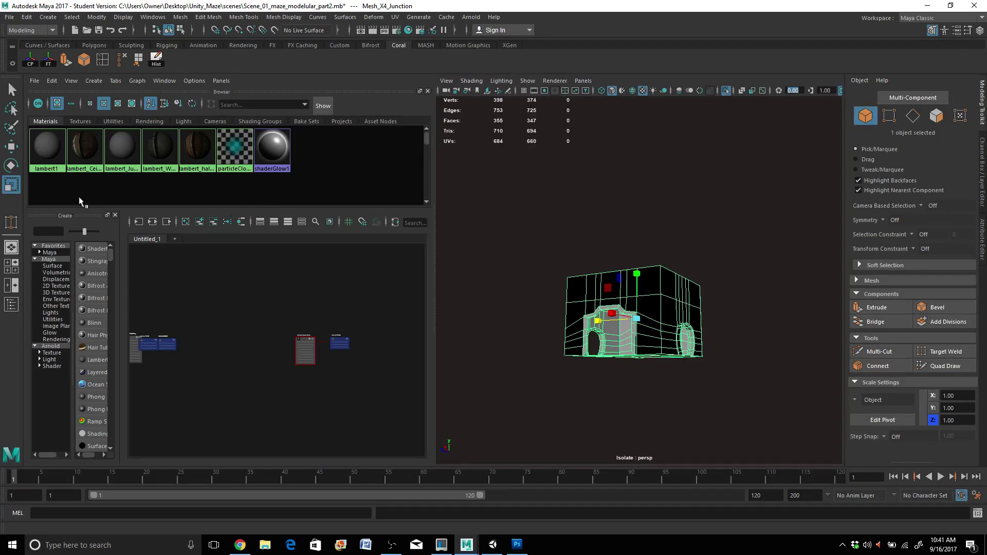
# Assign the lambert_Junction material to the Mesh_X4_Junction object.
pyautogui.click(131, 142)
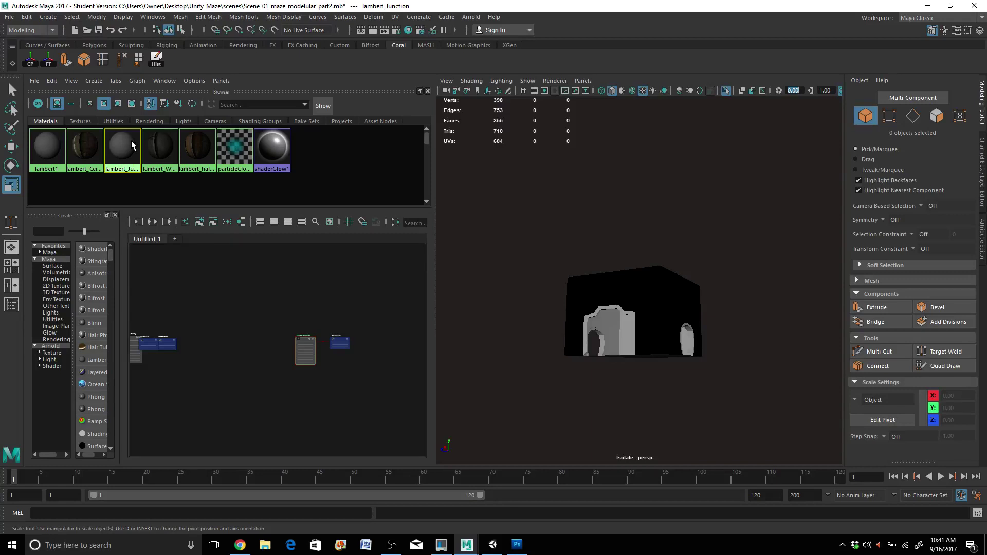
pyautogui.moveTo(132, 142); pyautogui.dragTo(664, 294, button='middle')
pyautogui.click(663, 295)
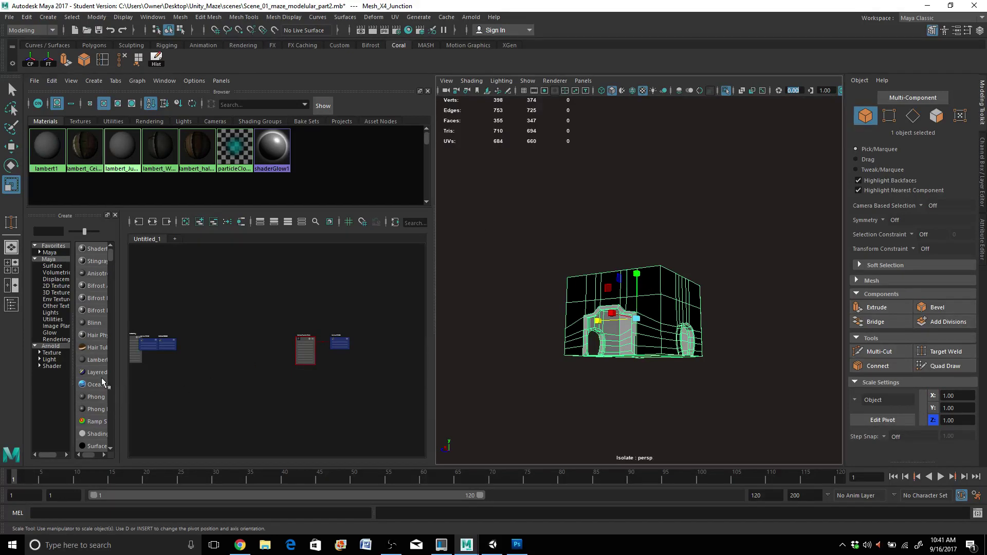
pyautogui.scroll(3, 627, 242)
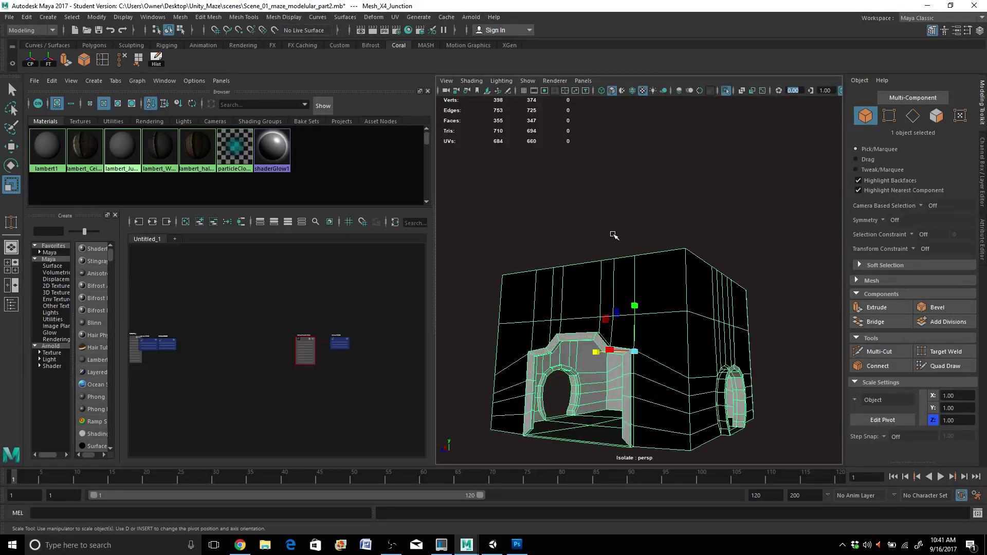
pyautogui.scroll(4, 597, 238)
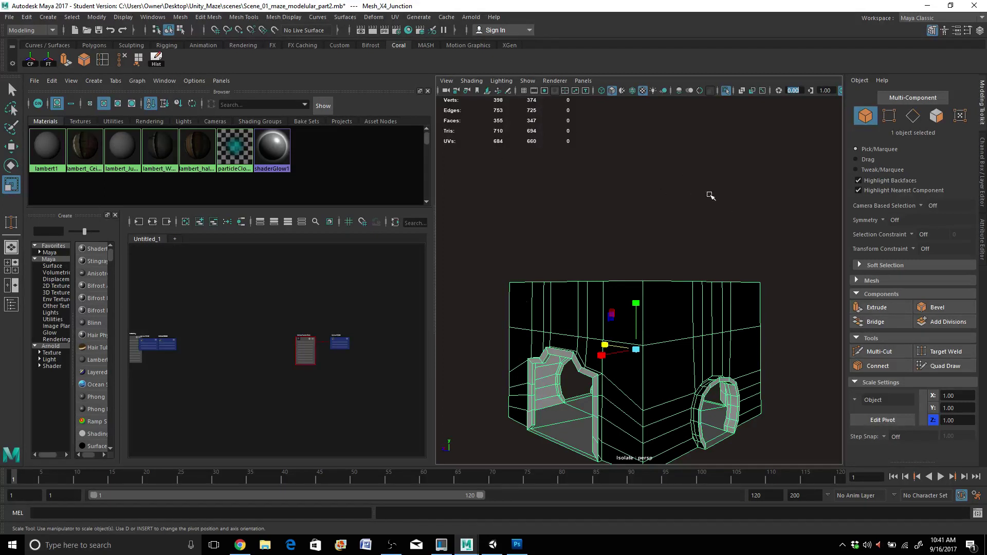
# Maximize the perspective view and apply an Automatic UV projection to the junction mesh.
pyautogui.click(504, 229)
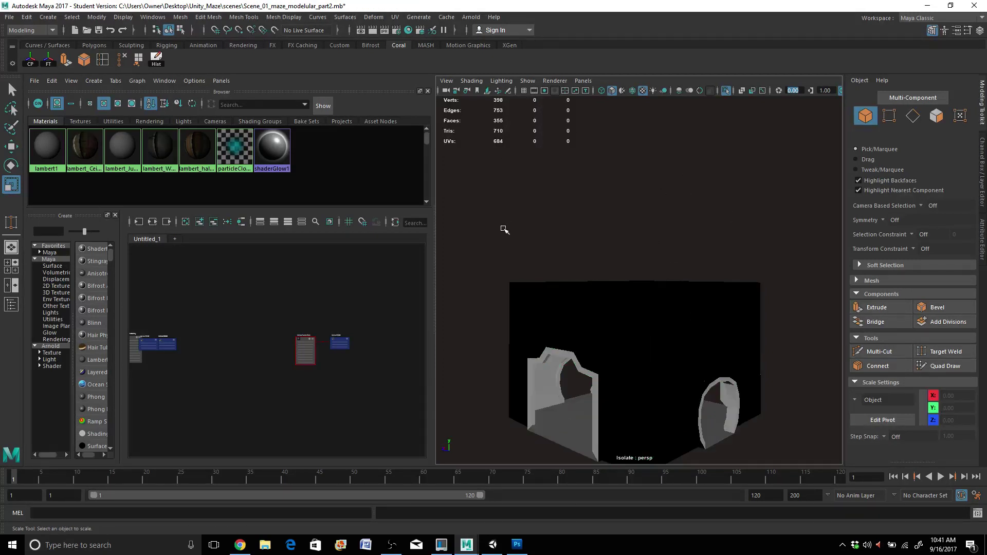
pyautogui.press('space')
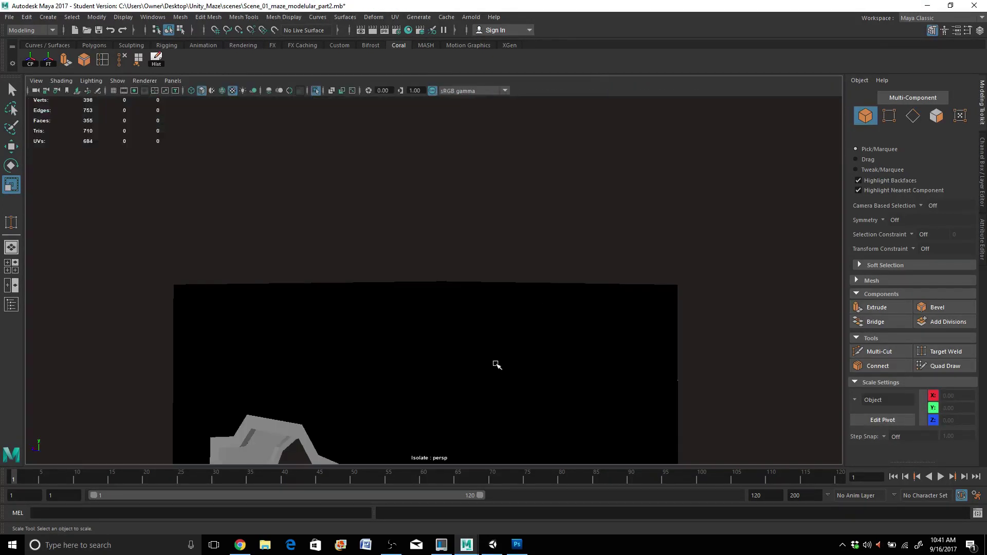
pyautogui.scroll(-2, 484, 340)
pyautogui.scroll(-3, 450, 221)
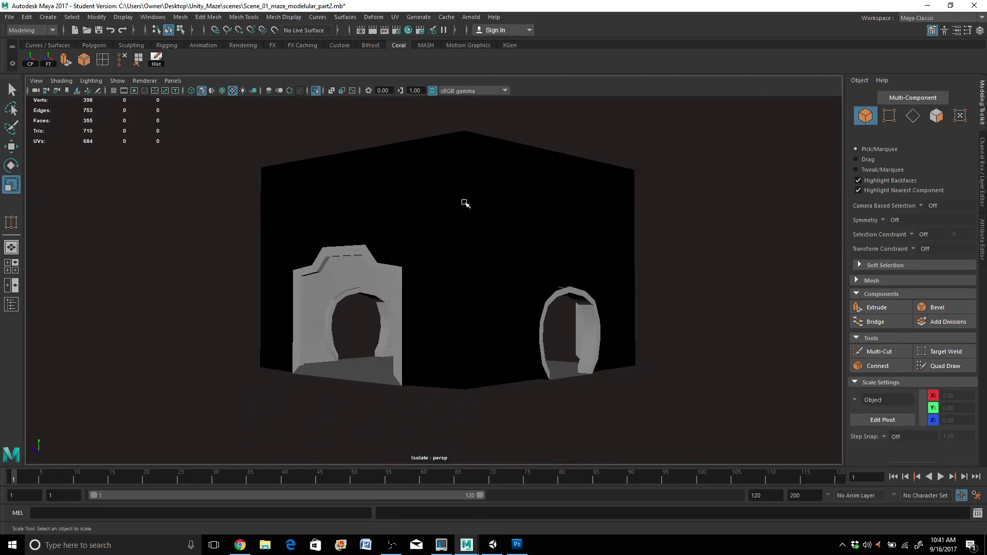
pyautogui.keyDown('alt'); pyautogui.moveTo(464, 203); pyautogui.dragTo(497, 201); pyautogui.keyUp('alt')
pyautogui.click(496, 202)
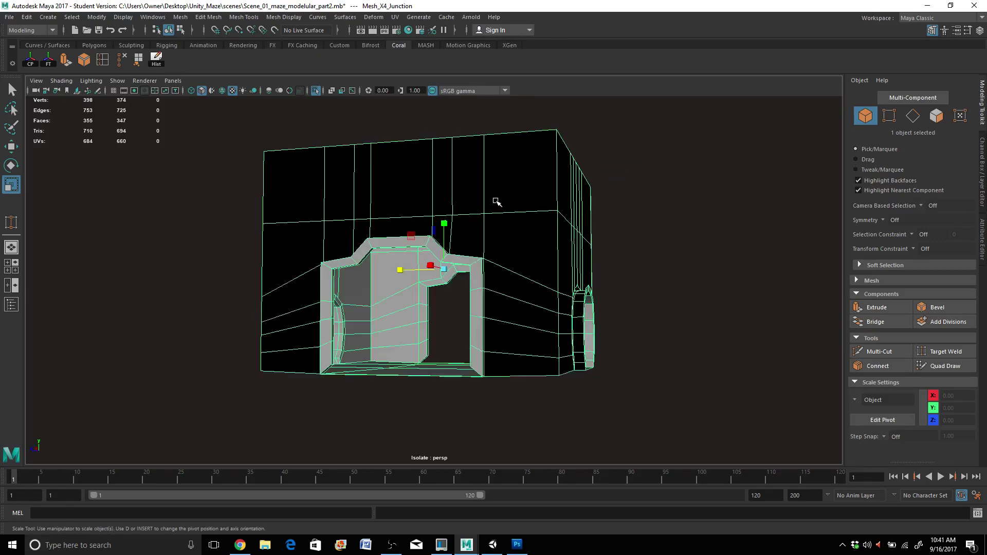
pyautogui.click(394, 17)
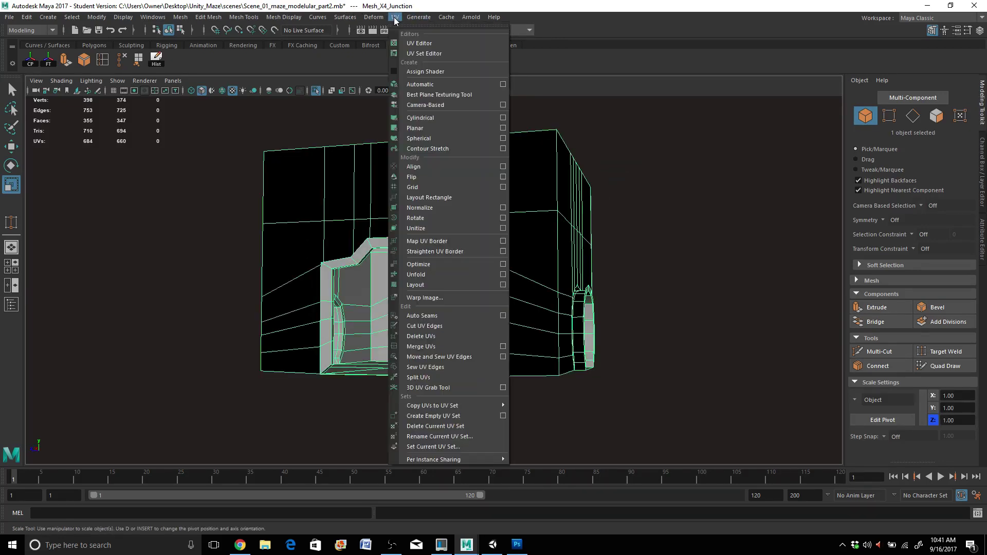
pyautogui.click(428, 84)
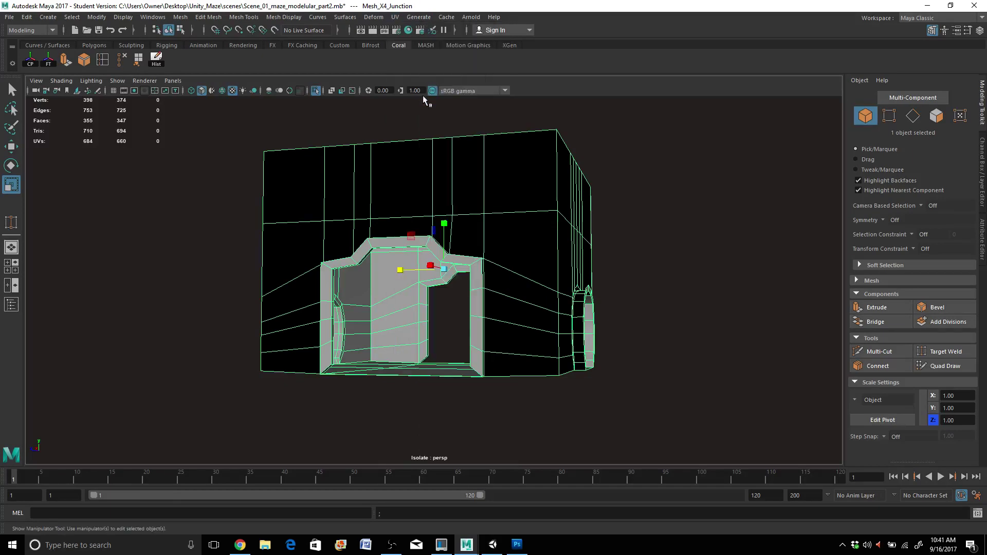
# Reselect the junction mesh in object mode and show the UV Editor beside the perspective view.
pyautogui.click(227, 227)
pyautogui.rightClick(306, 196)
pyautogui.moveTo(312, 199); pyautogui.dragTo(329, 189, button='right')
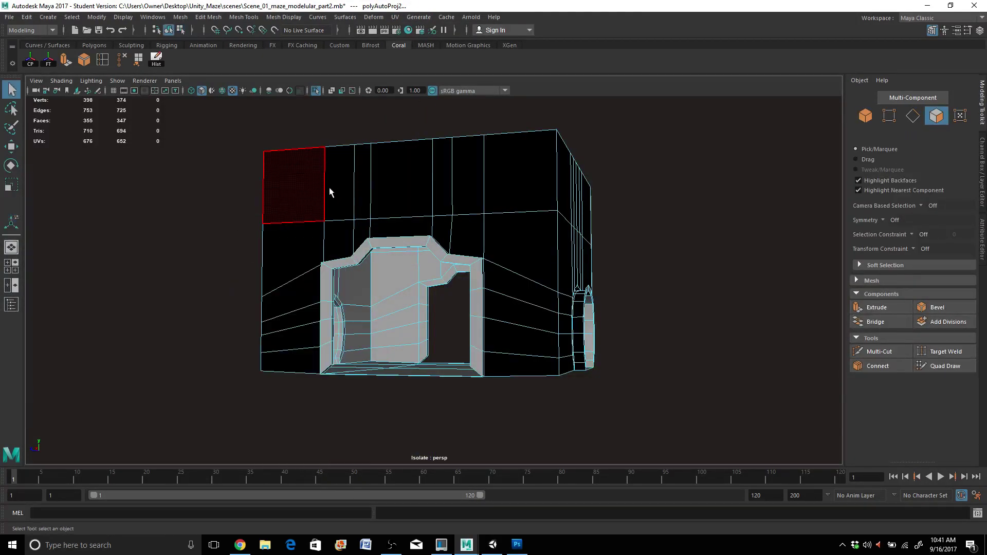
pyautogui.click(11, 287)
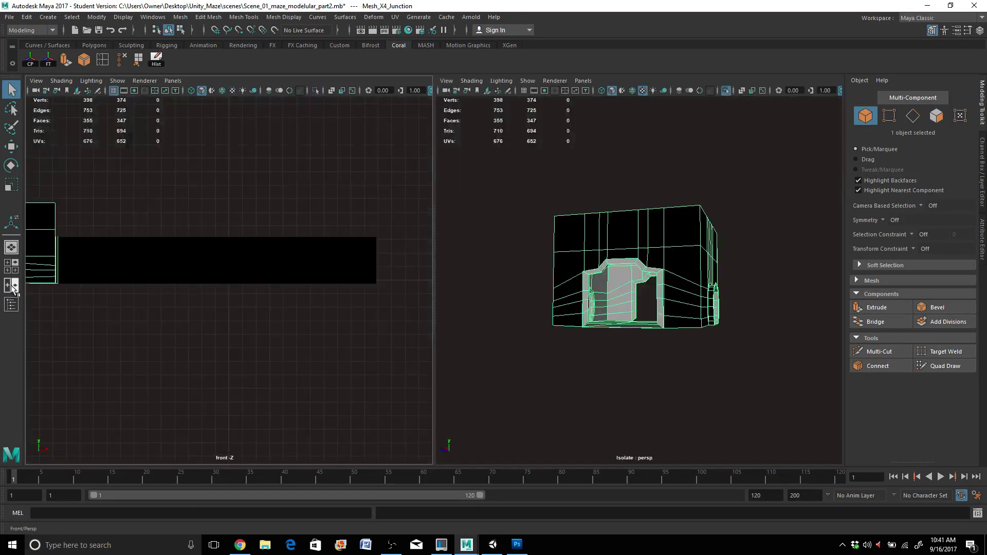
pyautogui.click(173, 81)
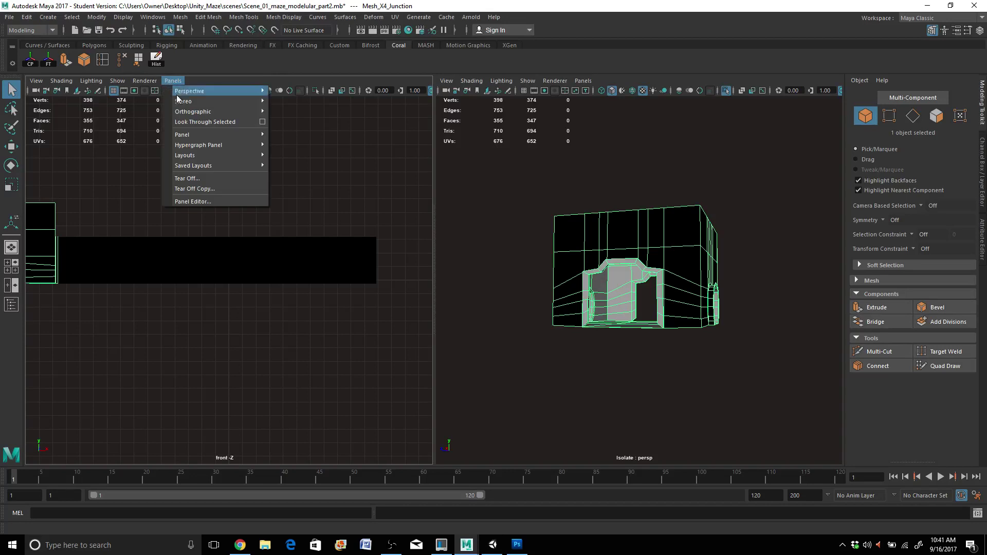
pyautogui.moveTo(259, 136)
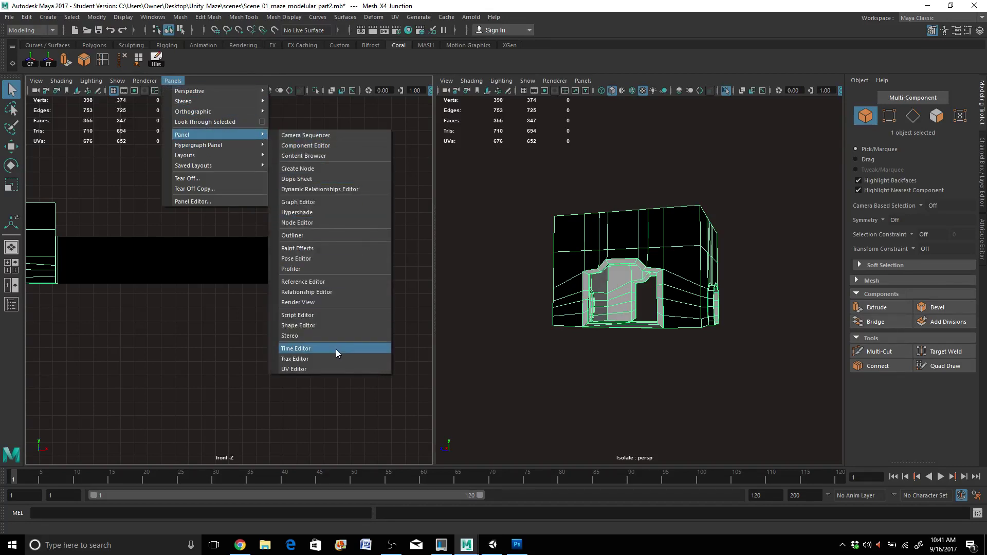
pyautogui.click(328, 368)
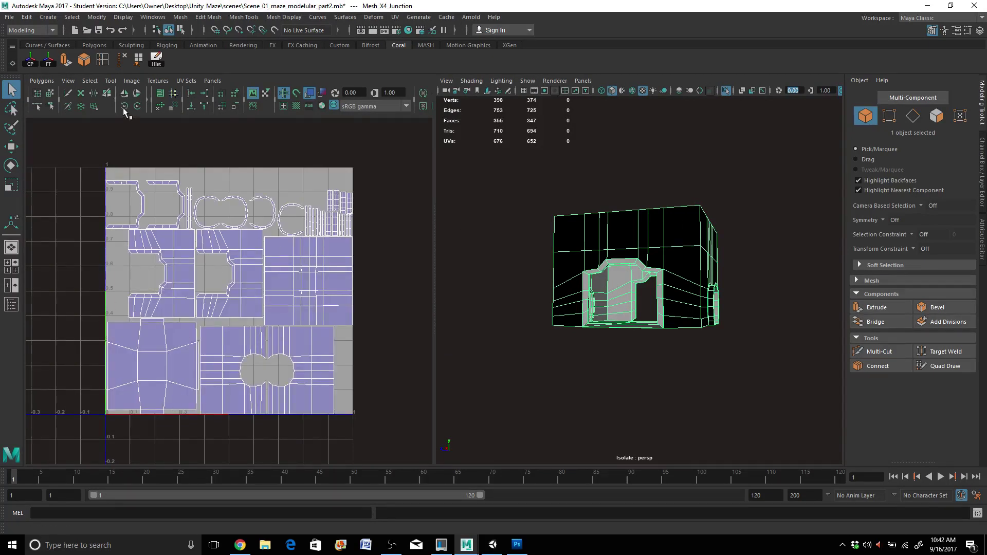
# Start a UV Snapshot of the junction and set its output to the existing UV_Snapshot.jpg in the project's sourceimages folder.
pyautogui.click(41, 80)
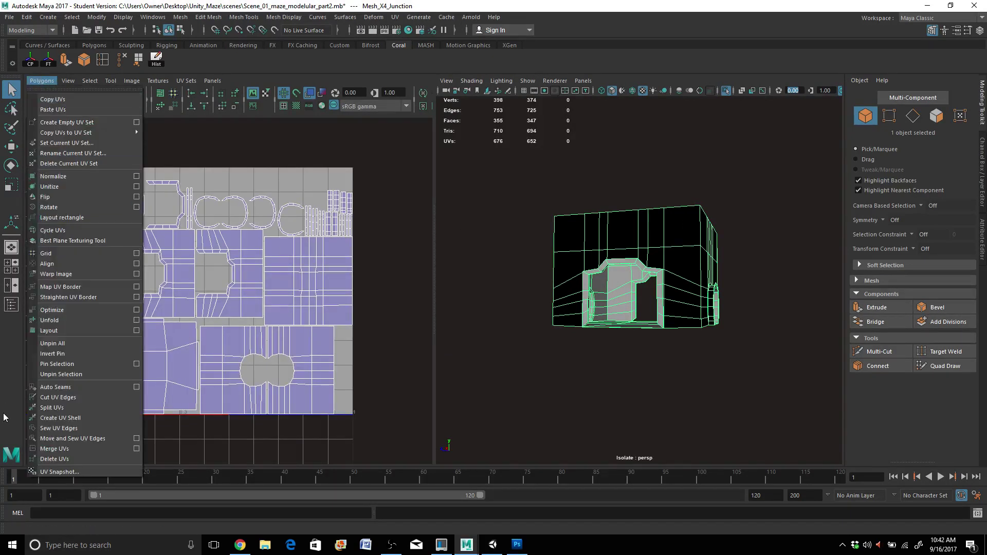
pyautogui.click(50, 471)
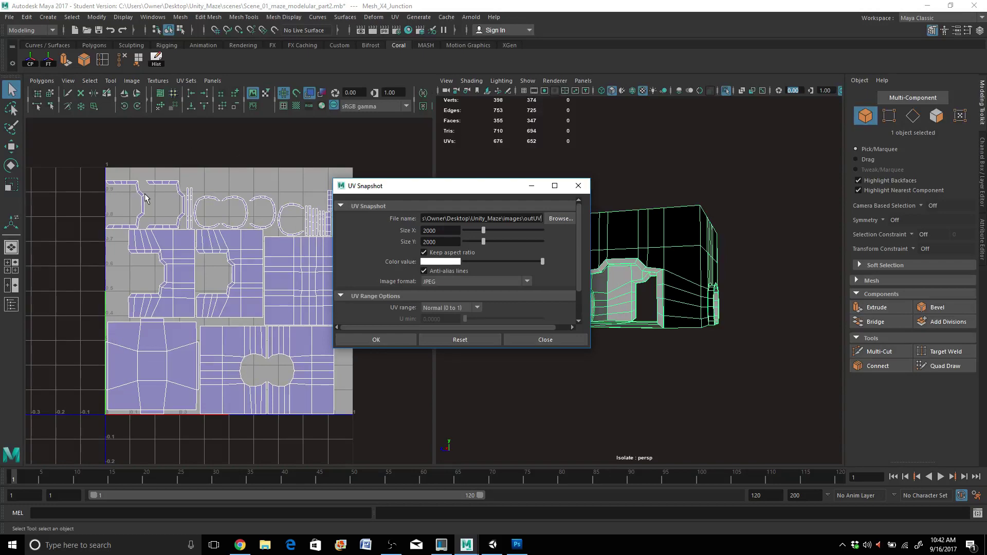
pyautogui.click(560, 219)
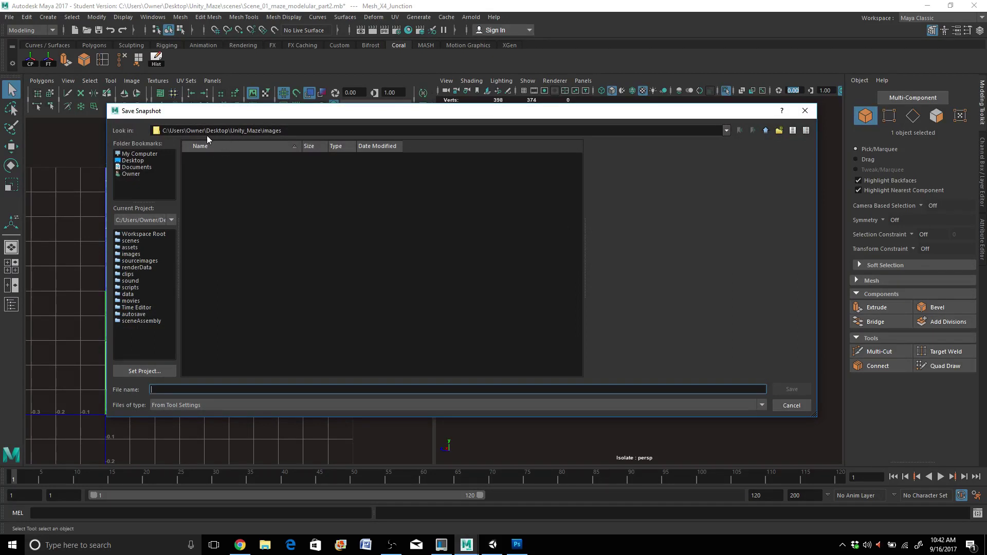
pyautogui.click(766, 131)
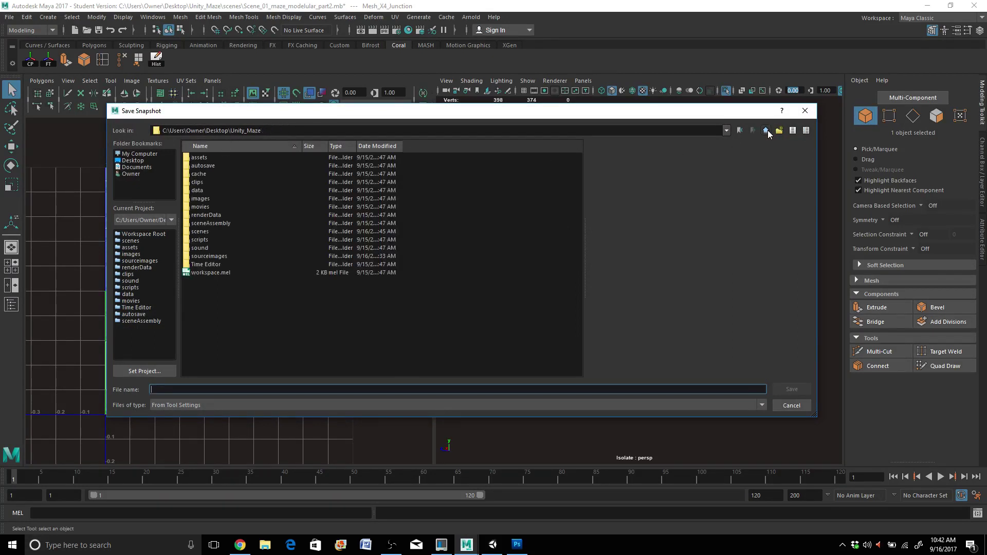
pyautogui.doubleClick(207, 255)
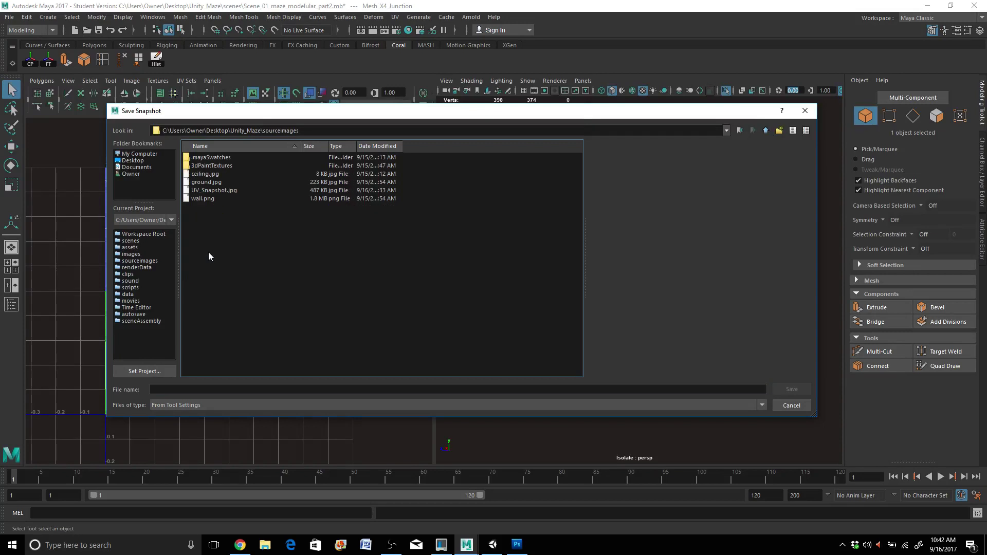
pyautogui.click(214, 189)
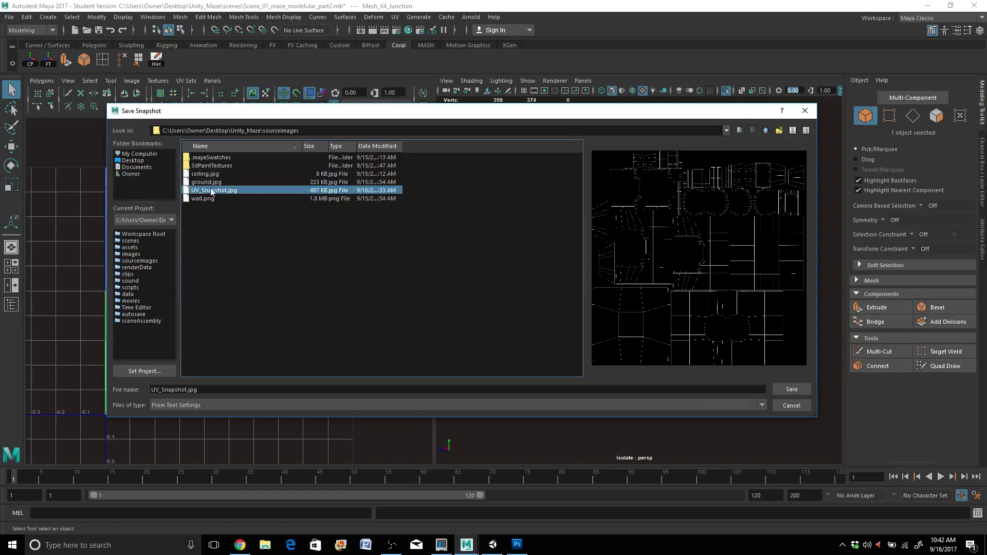
pyautogui.click(792, 389)
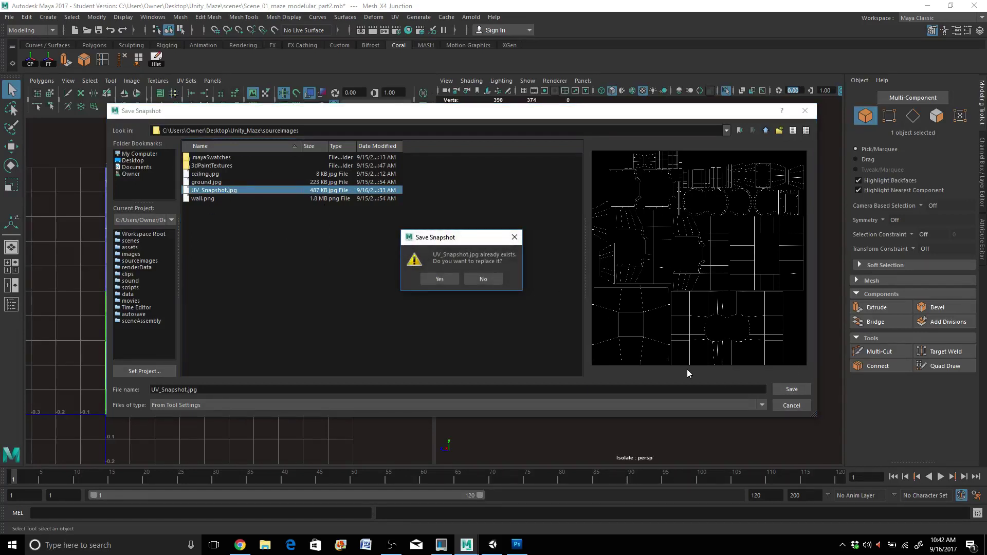
pyautogui.click(440, 279)
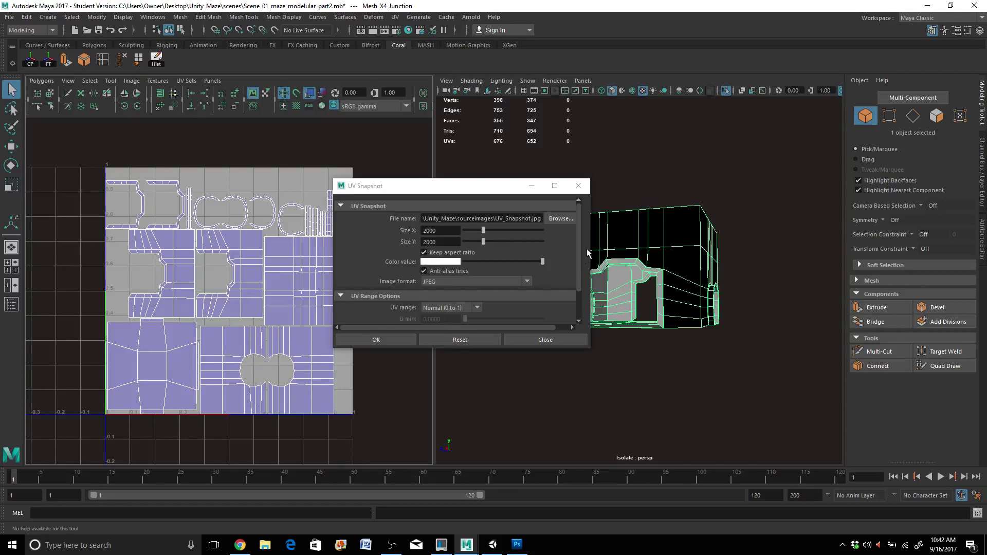
# Export the UV snapshot as a 2000 by 2000 JPEG, overwriting the existing file.
pyautogui.moveTo(578, 250); pyautogui.dragTo(584, 298)
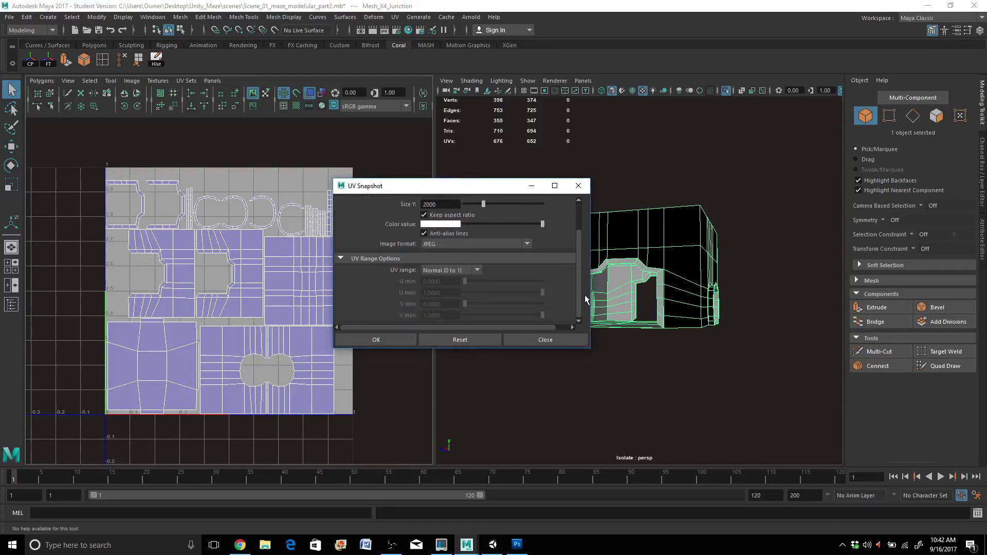
pyautogui.click(402, 338)
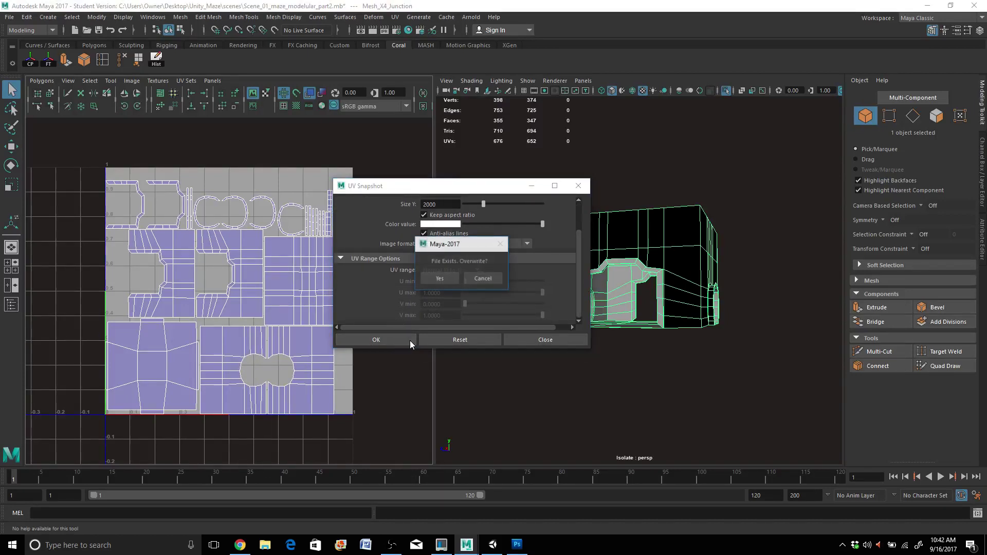
pyautogui.click(437, 280)
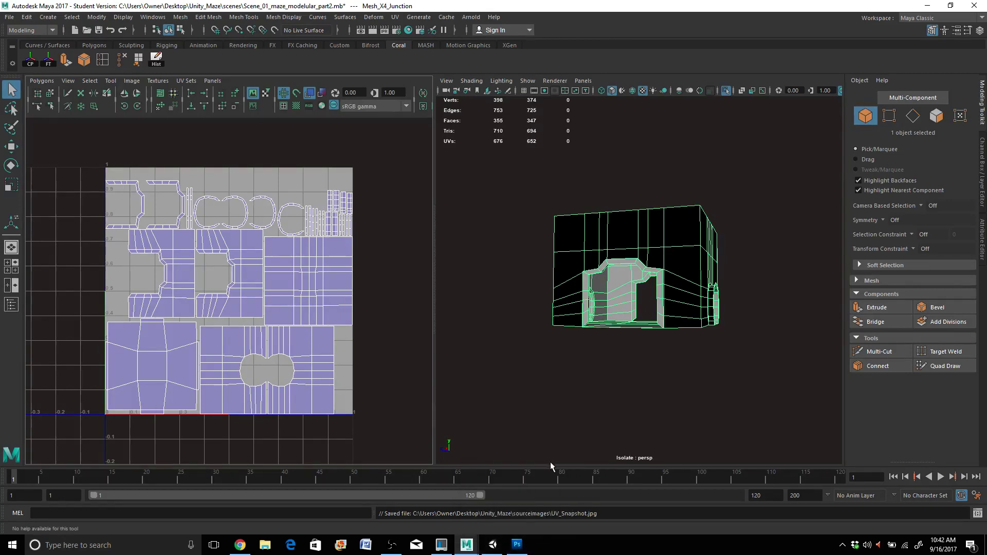
# Switch to Photoshop, close the outdated UV snapshot and open the newly exported UV_Snapshot.jpg from the sourceimages folder.
pyautogui.click(518, 546)
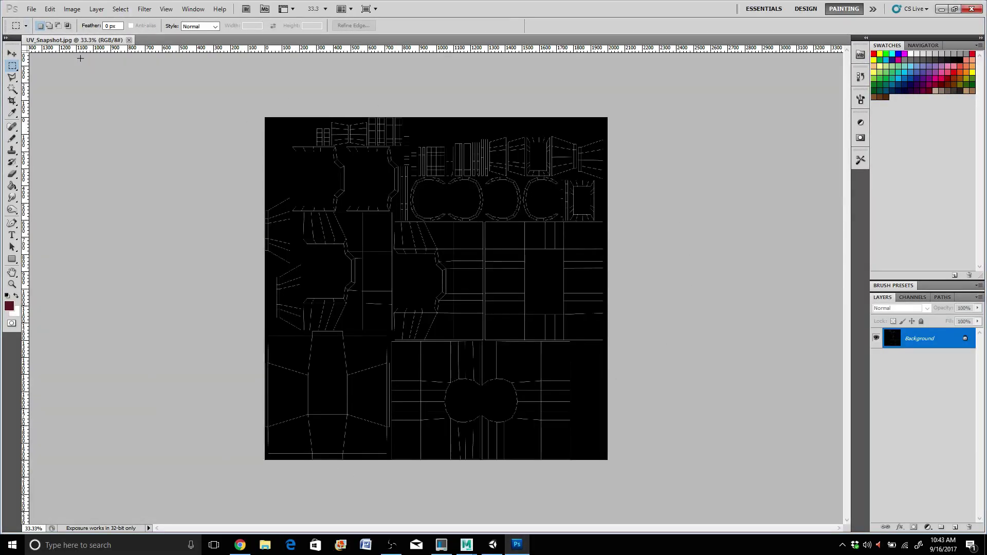
pyautogui.click(129, 40)
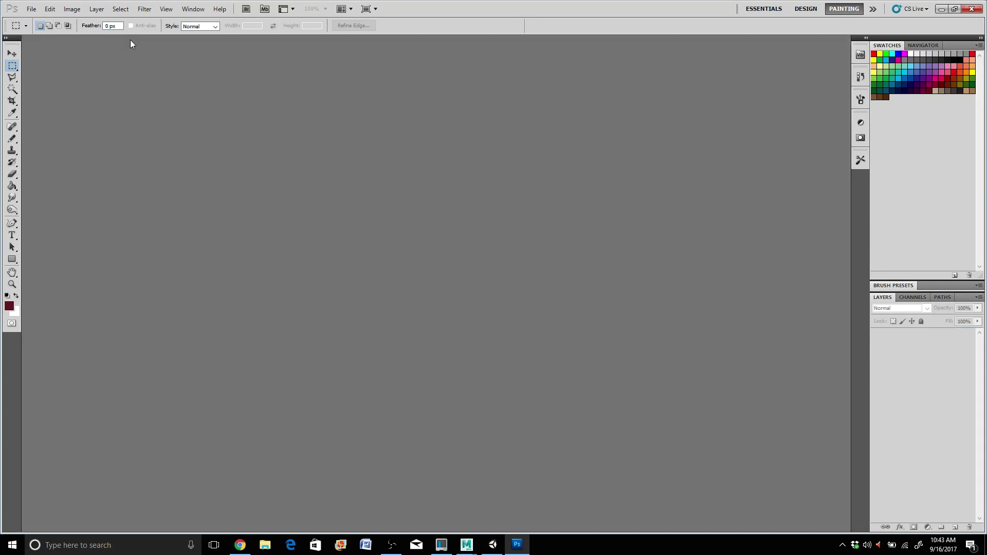
pyautogui.click(31, 9)
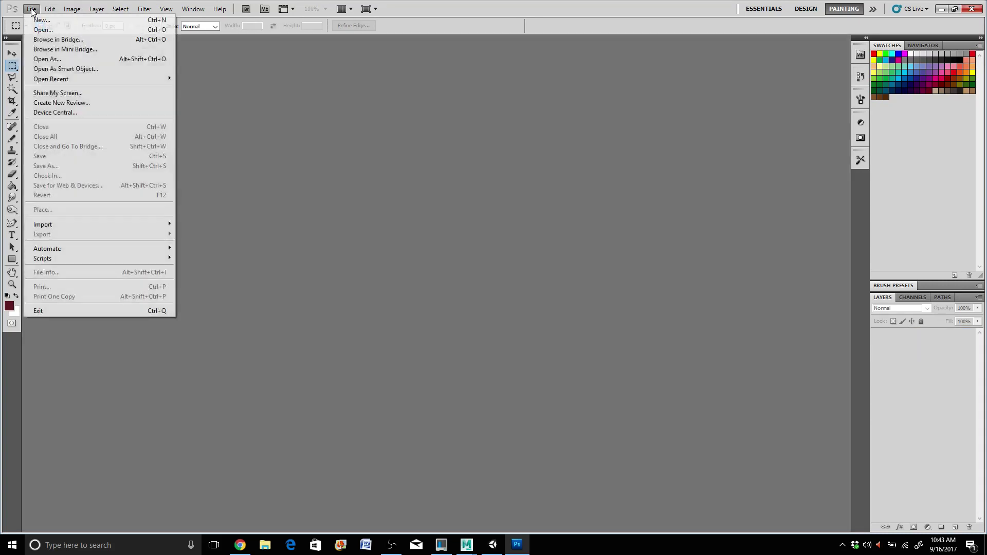
pyautogui.click(48, 32)
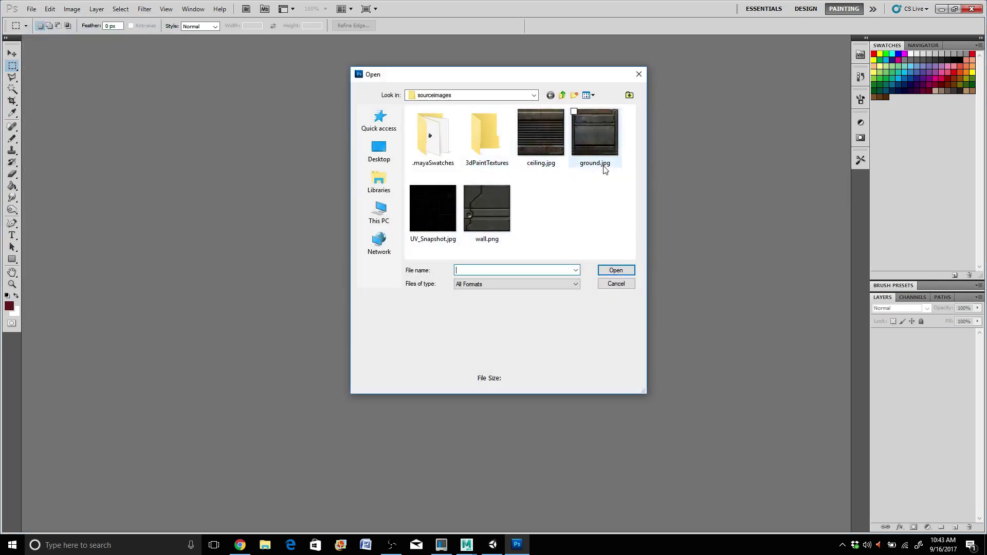
pyautogui.click(453, 198)
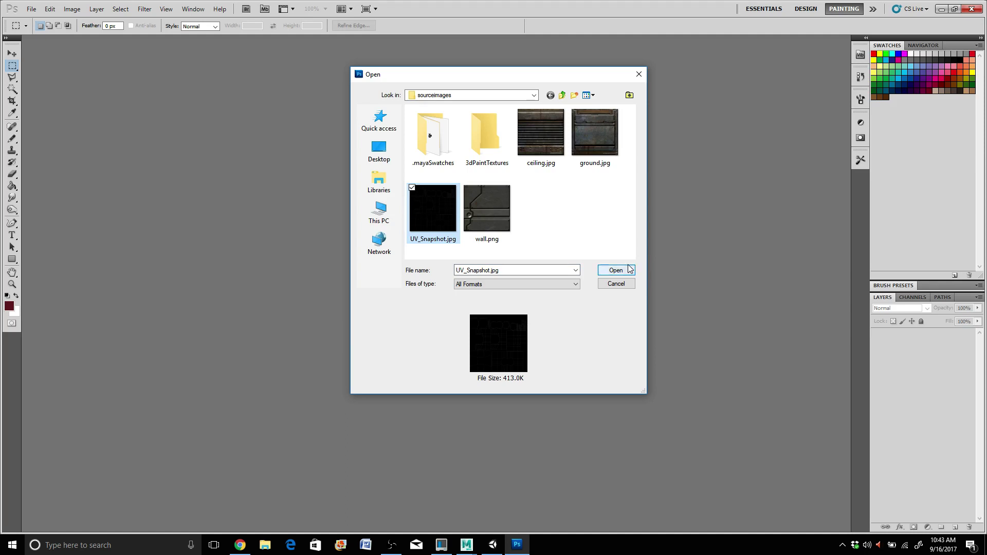
pyautogui.click(621, 270)
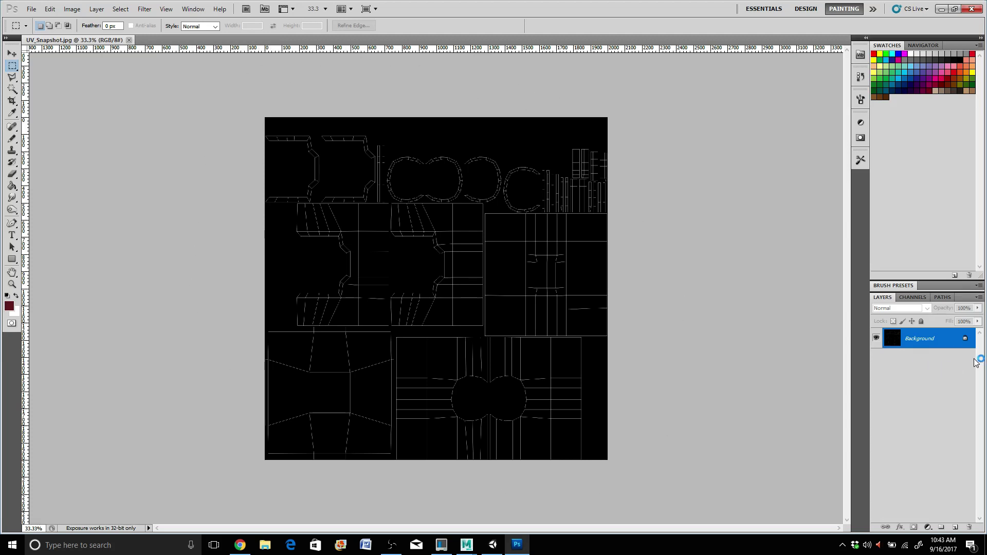
# Convert the locked background of the UV snapshot into a regular layer and rename it UV_BAck.
pyautogui.doubleClick(925, 344)
pyautogui.click(562, 178)
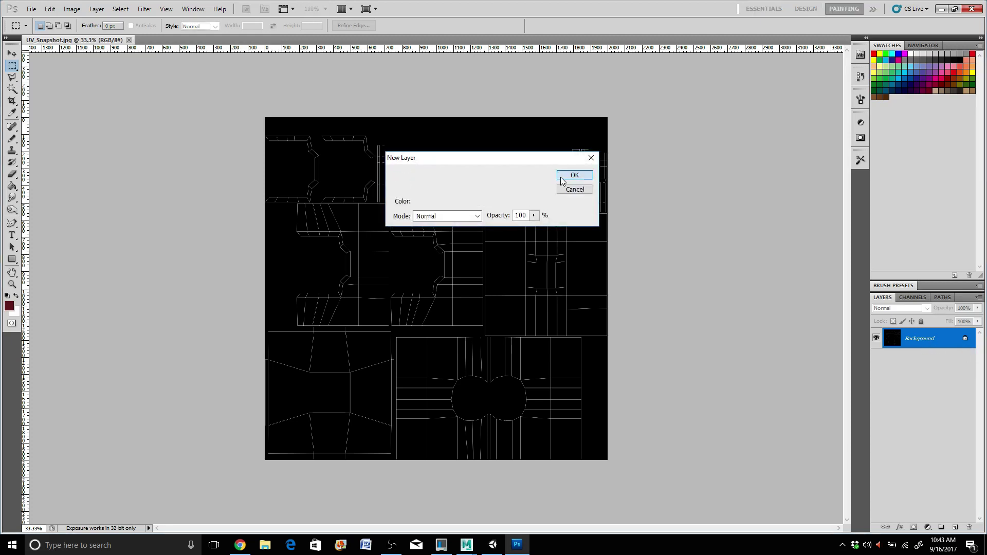
pyautogui.doubleClick(919, 338)
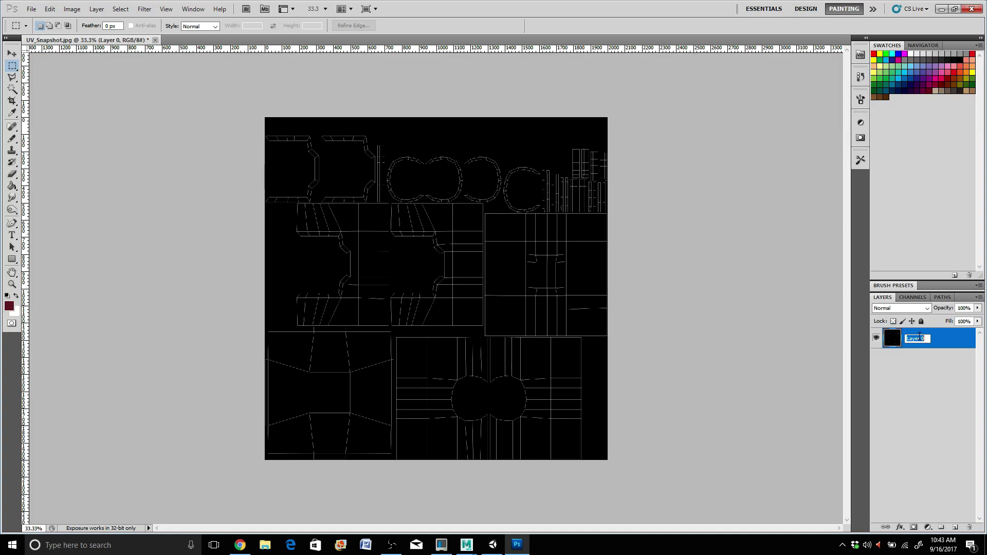
pyautogui.write('UV_BAck')
pyautogui.press('Return')
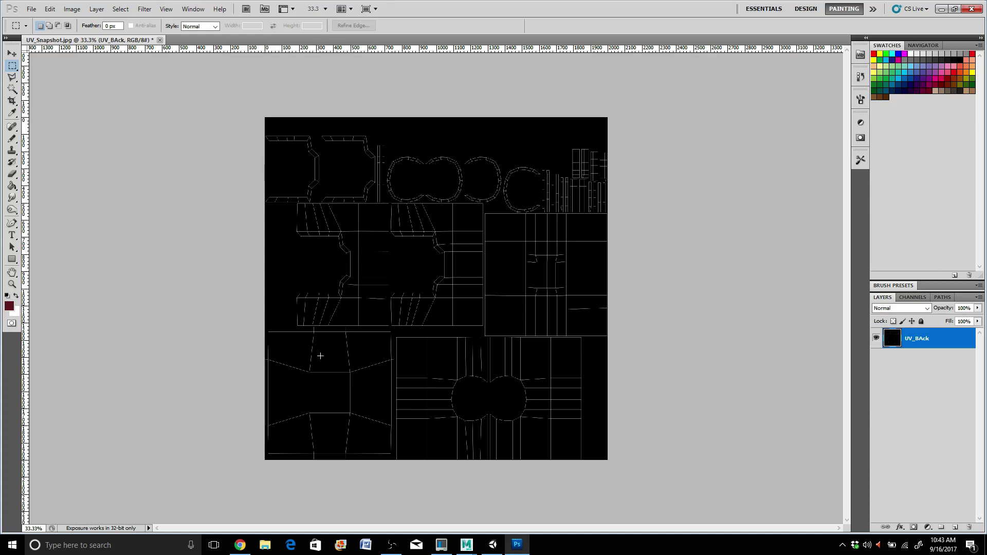
# Invert the colours of the UV_BAck layer with the Invert adjustment.
pyautogui.click(72, 9)
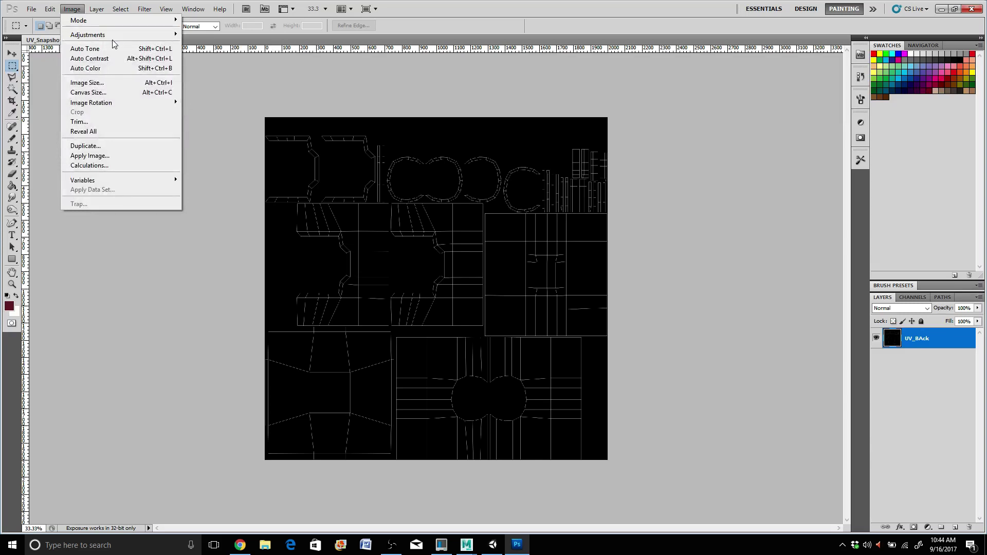
pyautogui.moveTo(111, 35)
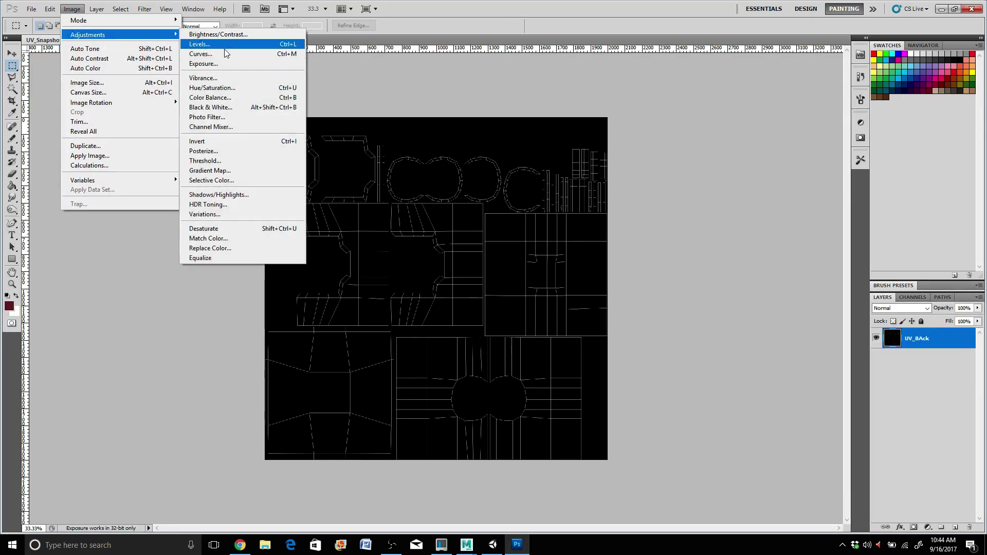
pyautogui.click(218, 142)
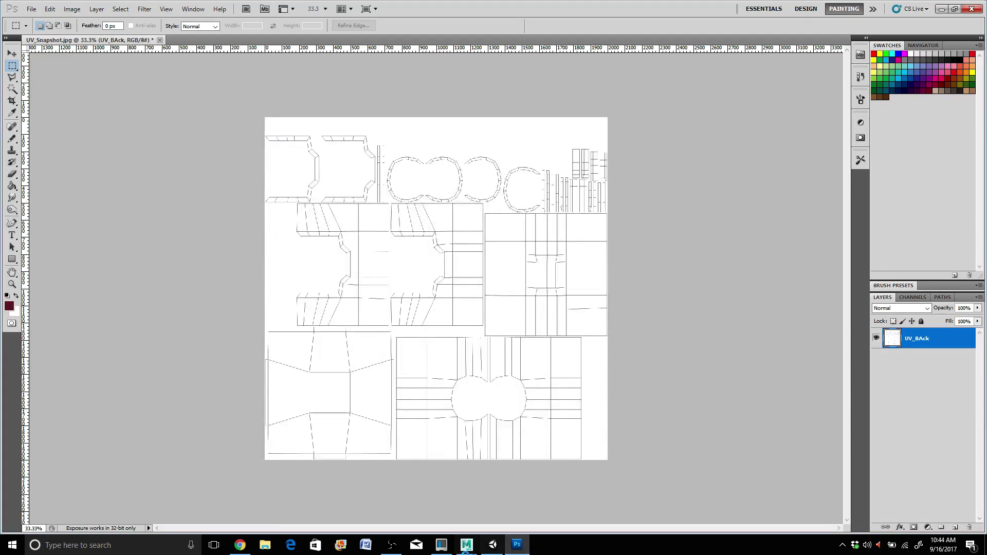
# Switch to Chrome and save the enlarged white and rusty grey metal panel texture into the sourceimages folder.
pyautogui.moveTo(239, 542)
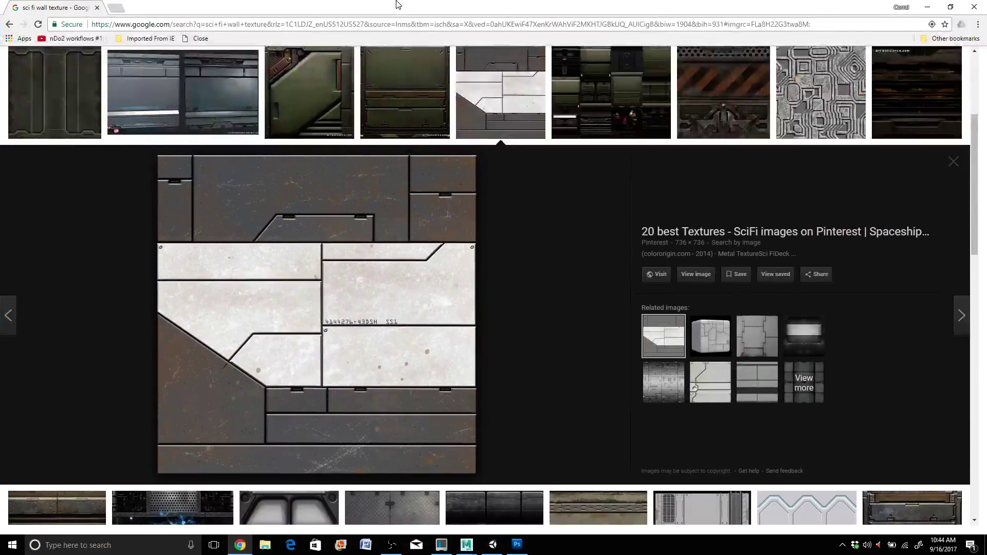
pyautogui.rightClick(366, 254)
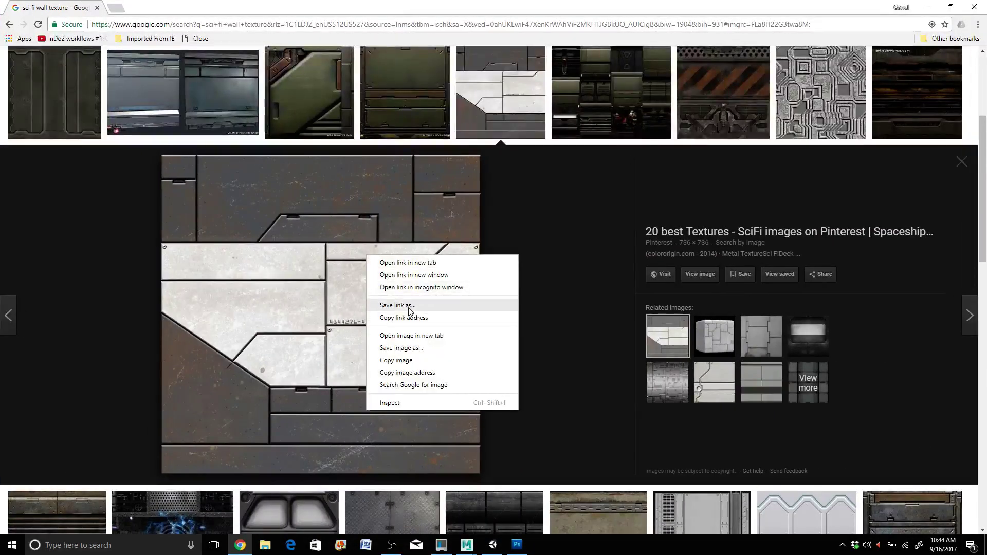
pyautogui.click(404, 349)
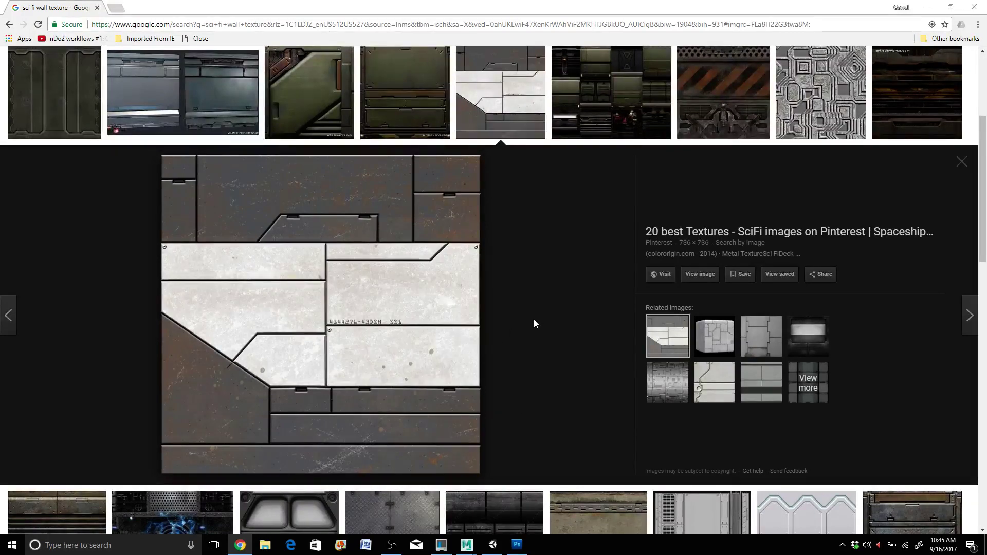
pyautogui.click(405, 262)
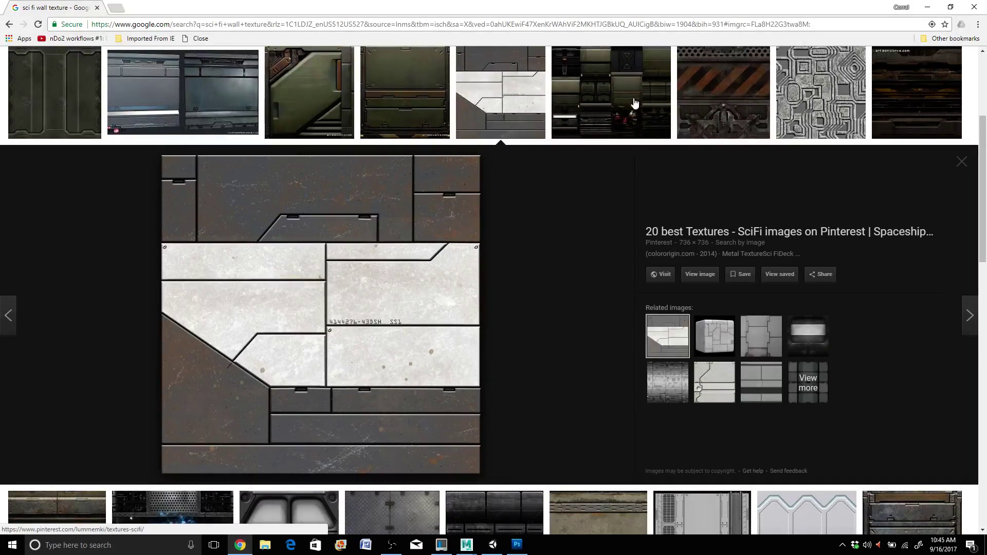
# Preview further wall textures in the image results and save the light grey sci-fi wall panel with vent grilles into sourceimages.
pyautogui.click(628, 66)
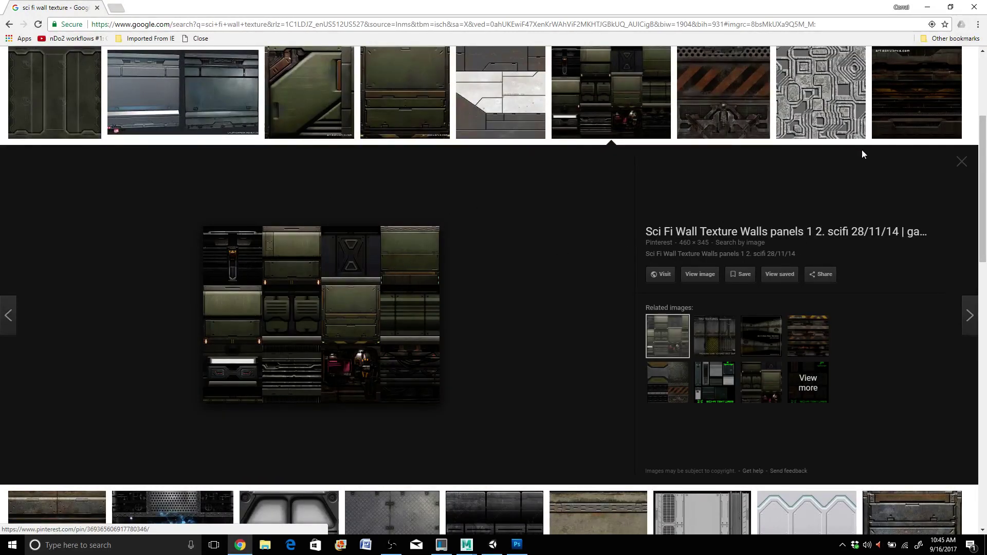
pyautogui.click(966, 167)
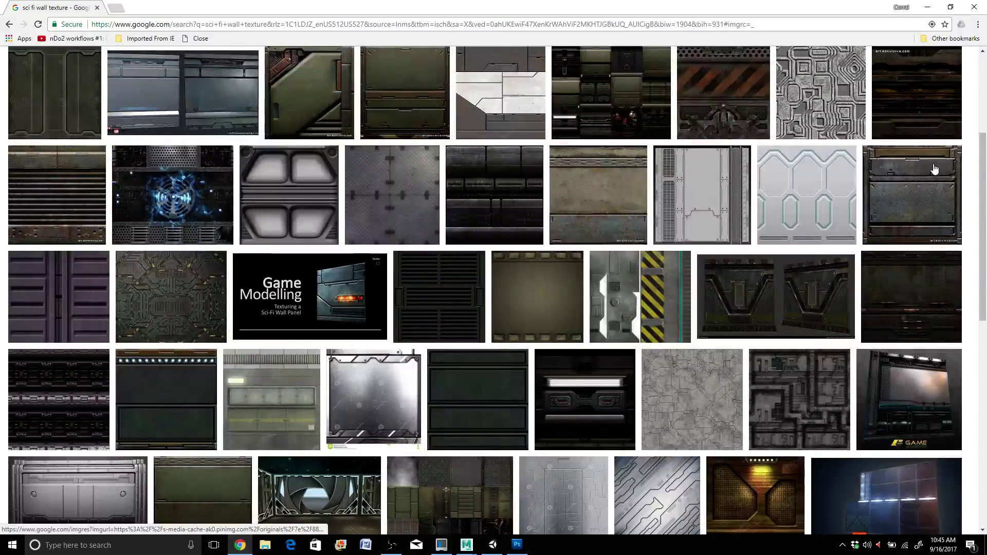
pyautogui.click(710, 197)
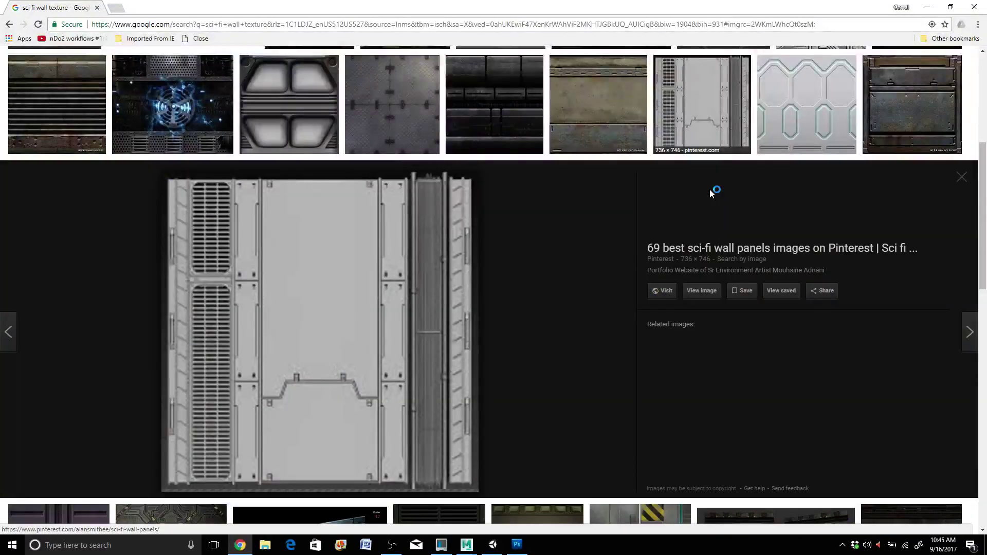
pyautogui.rightClick(352, 304)
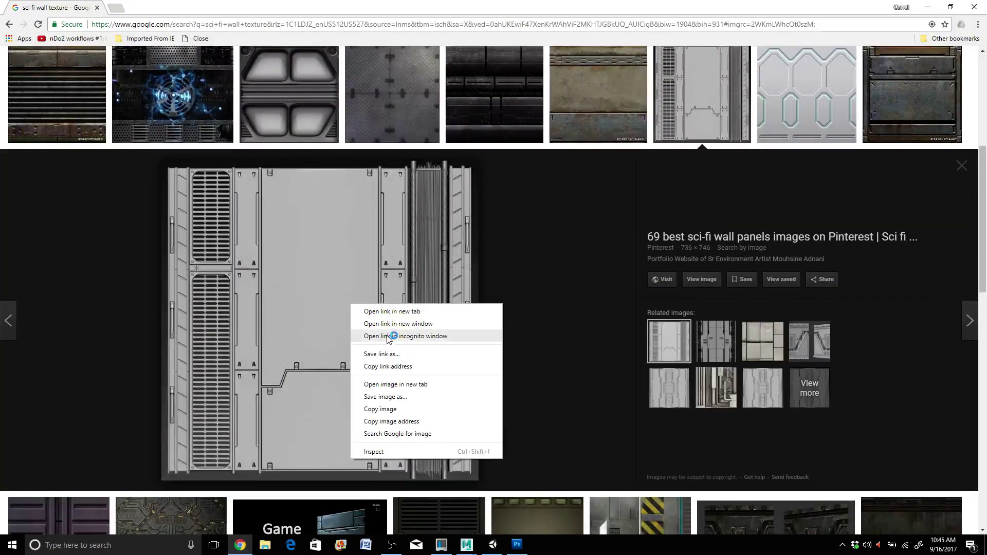
pyautogui.click(393, 397)
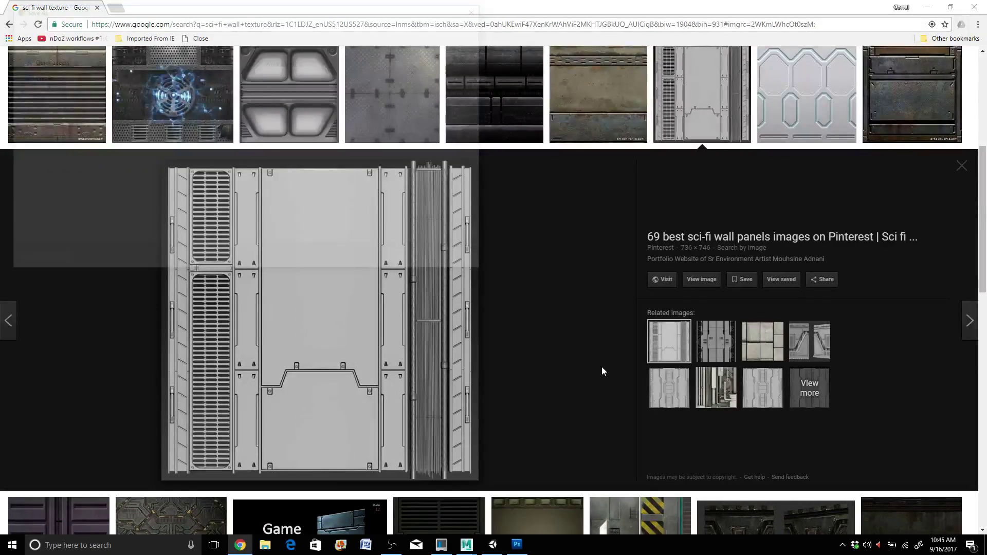
pyautogui.click(406, 262)
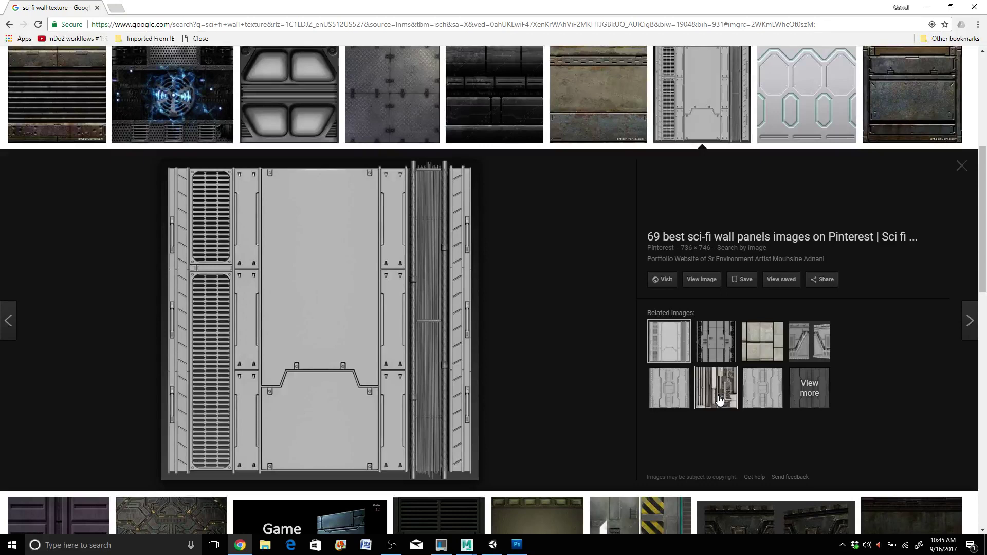
# Save two related images into sourceimages: the pipes texture as unsc_cables_pipes.jpg and the symmetrical light grey ceiling panel.
pyautogui.click(719, 401)
pyautogui.rightClick(291, 286)
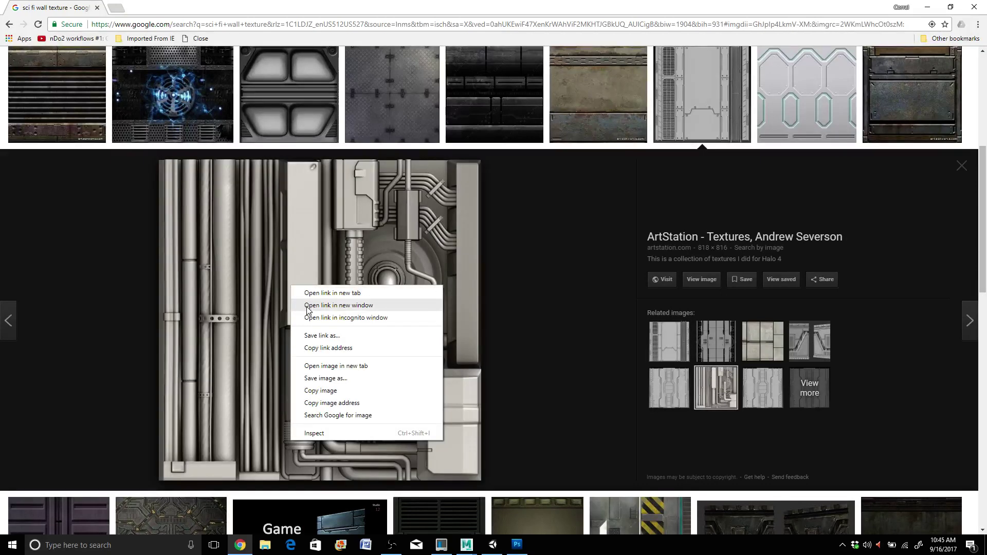
pyautogui.click(331, 383)
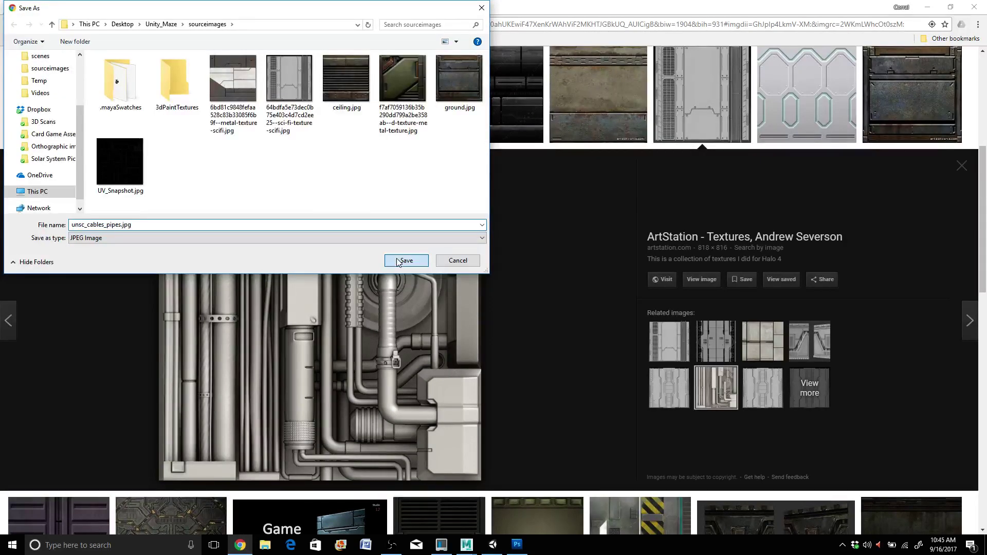
pyautogui.click(406, 260)
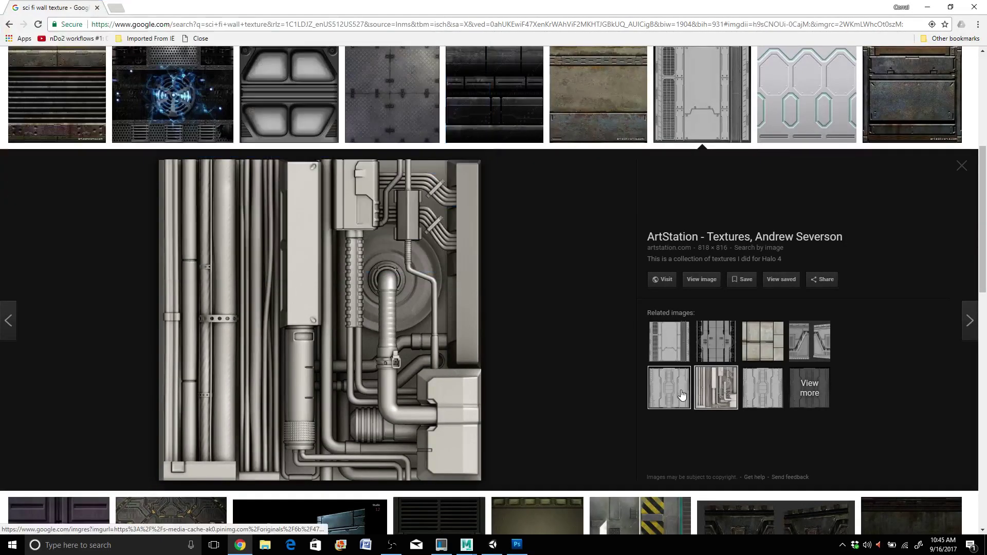
pyautogui.click(670, 387)
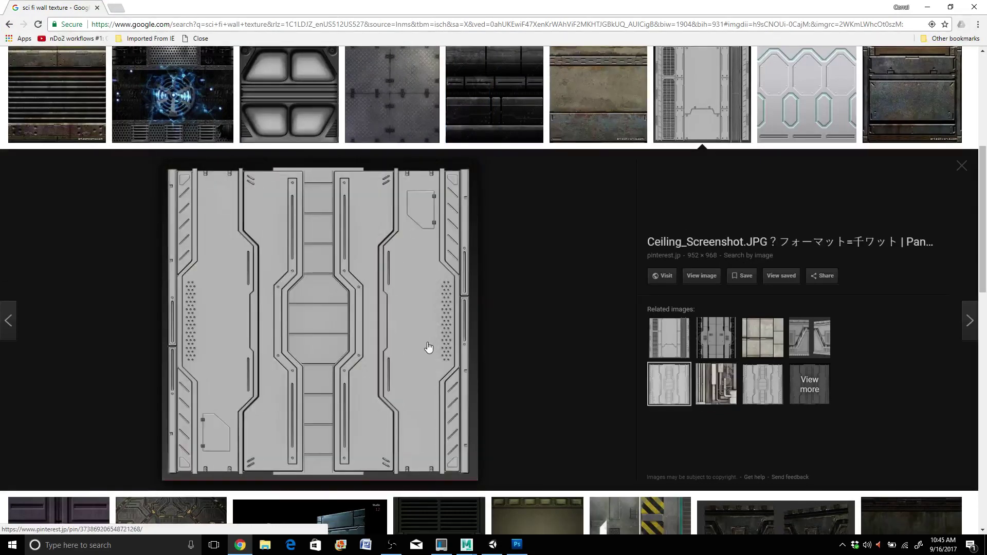
pyautogui.rightClick(387, 232)
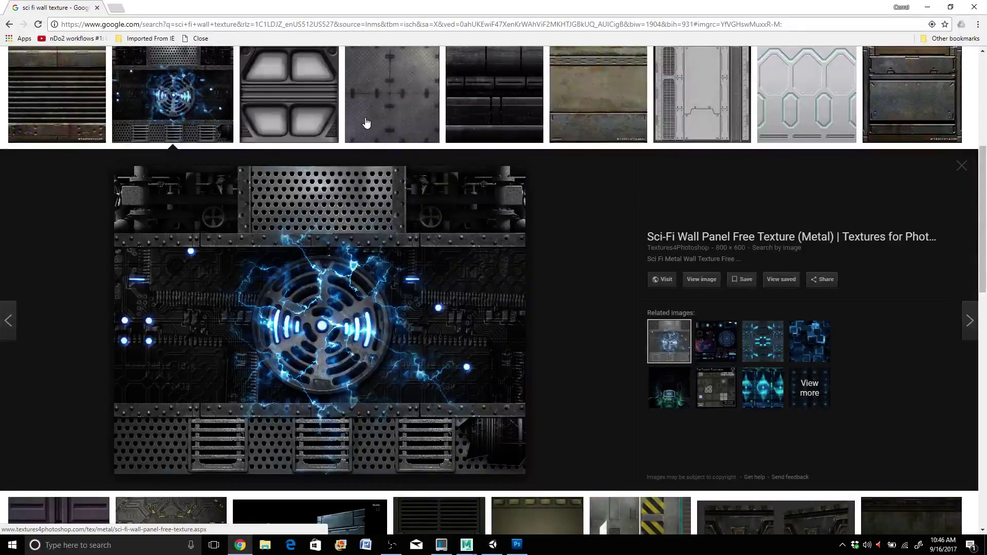
# Open the futuristic diamond plate floor texture from the image results and save it as a JPEG in sourceimages.
pyautogui.click(385, 115)
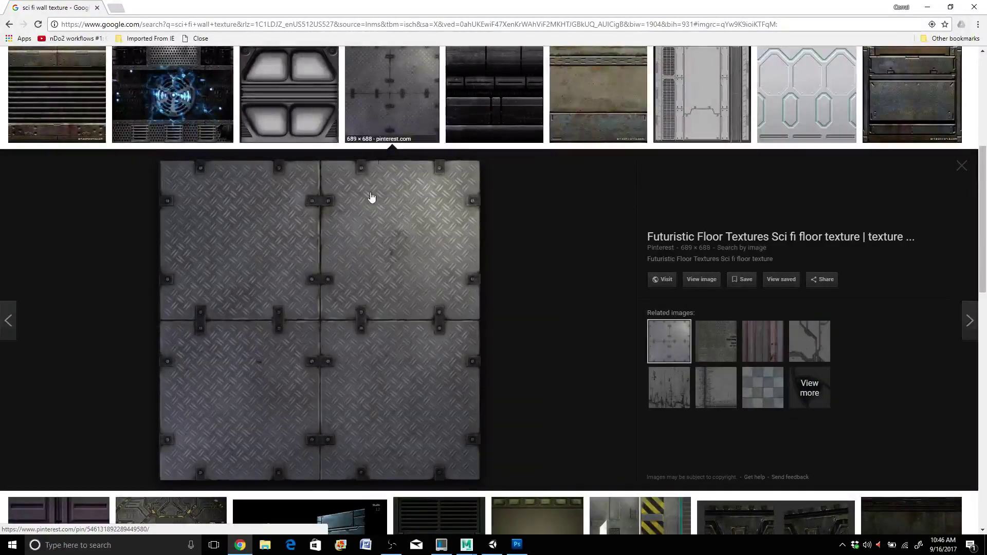
pyautogui.rightClick(364, 294)
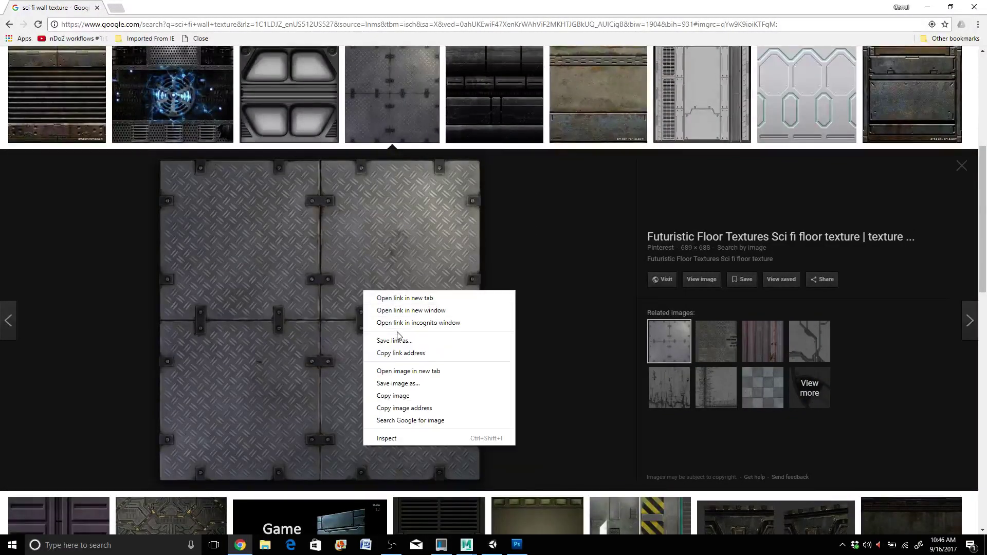
pyautogui.click(397, 385)
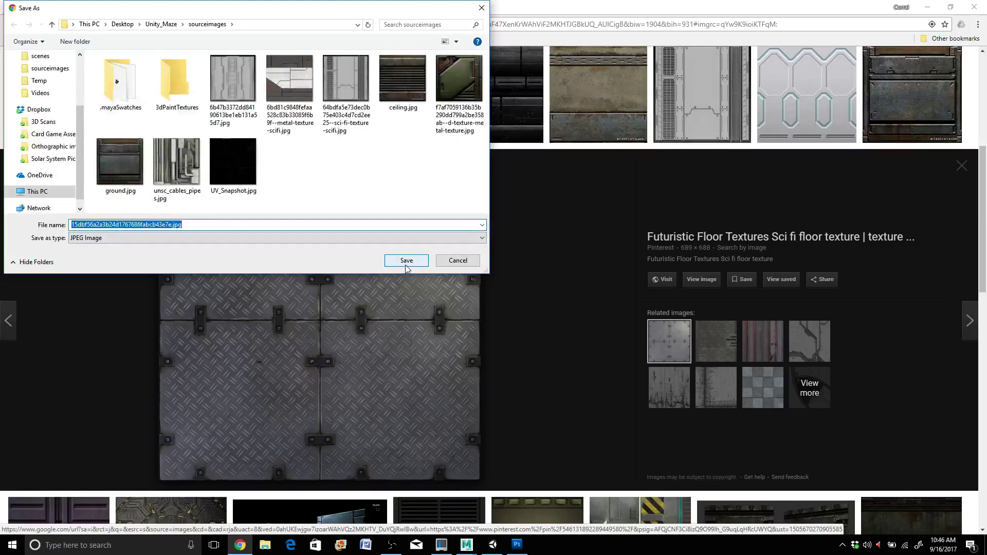
pyautogui.click(404, 261)
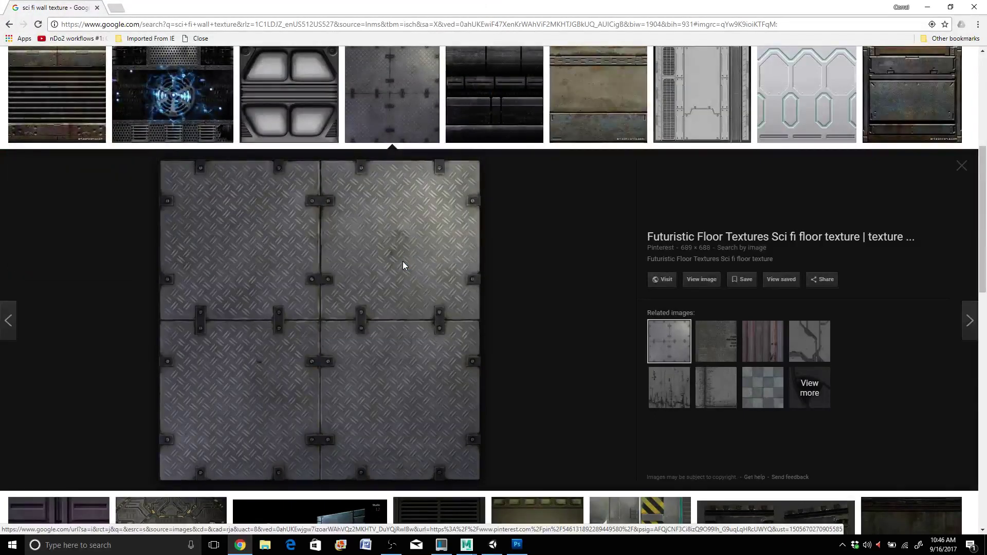
# Open the grey sci-fi wall texture with four rounded inset panels and save it to disk.
pyautogui.click(282, 102)
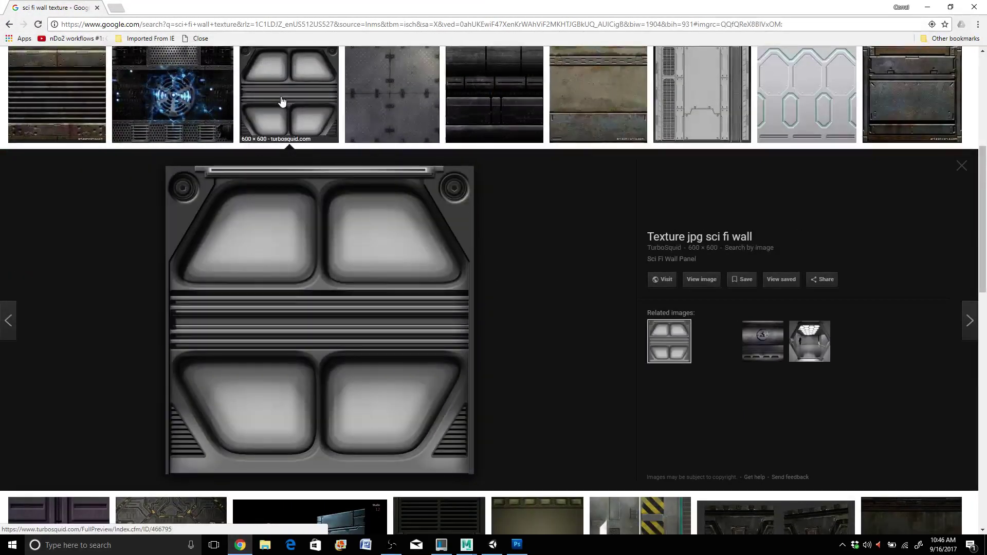
pyautogui.rightClick(378, 291)
pyautogui.click(408, 383)
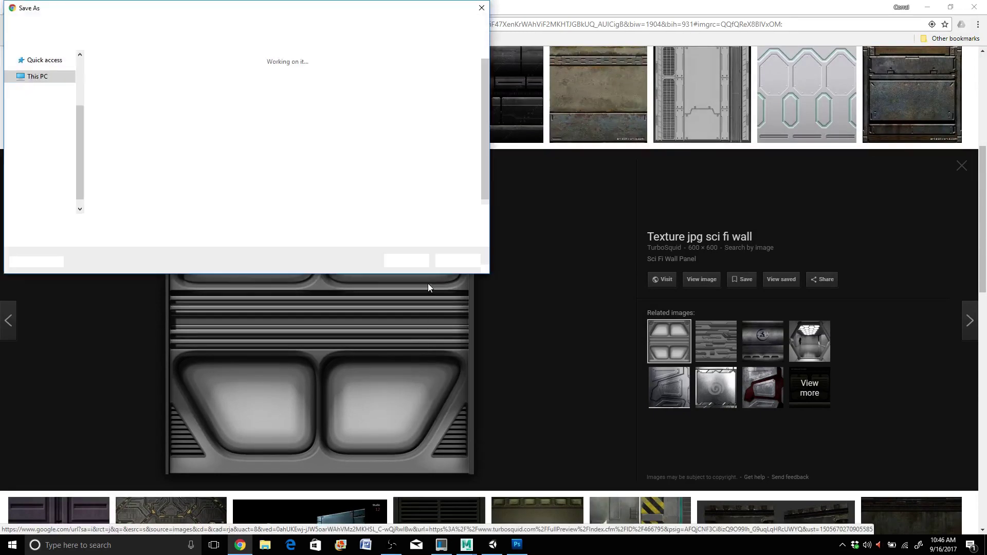
pyautogui.click(406, 262)
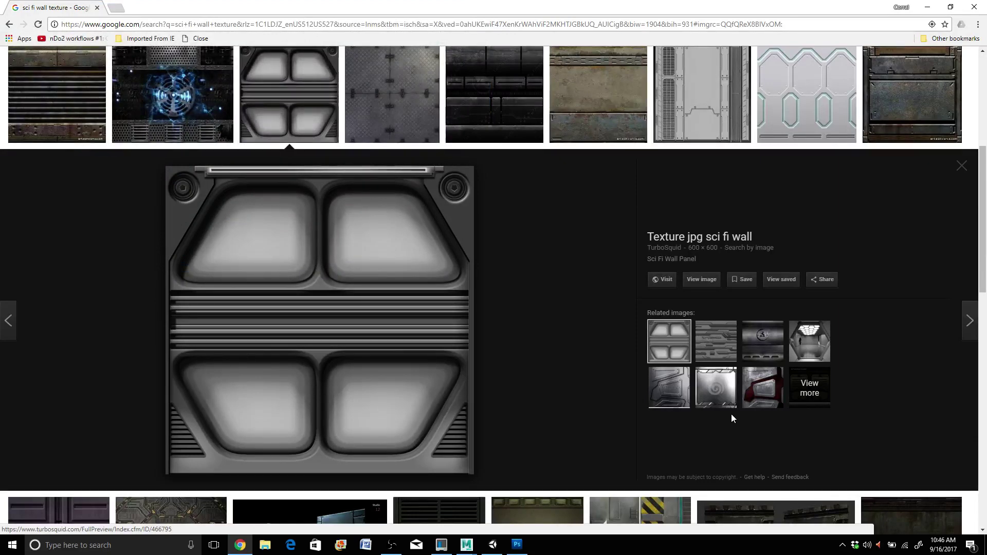
# Close the image viewer, return to Photoshop and open the diamond plate floor texture from the sourceimages folder.
pyautogui.hotkey('alt', 'Tab')
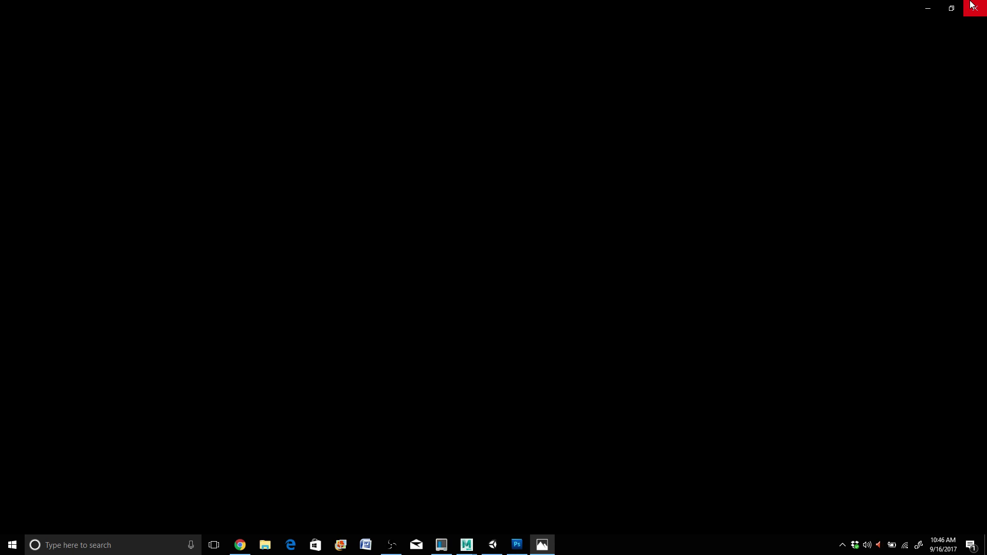
pyautogui.click(973, 7)
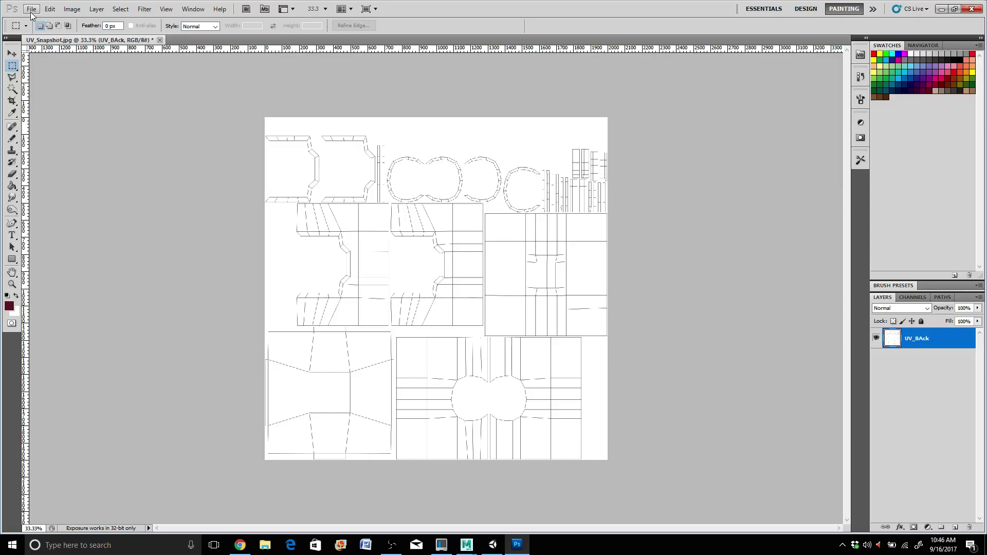
pyautogui.click(30, 9)
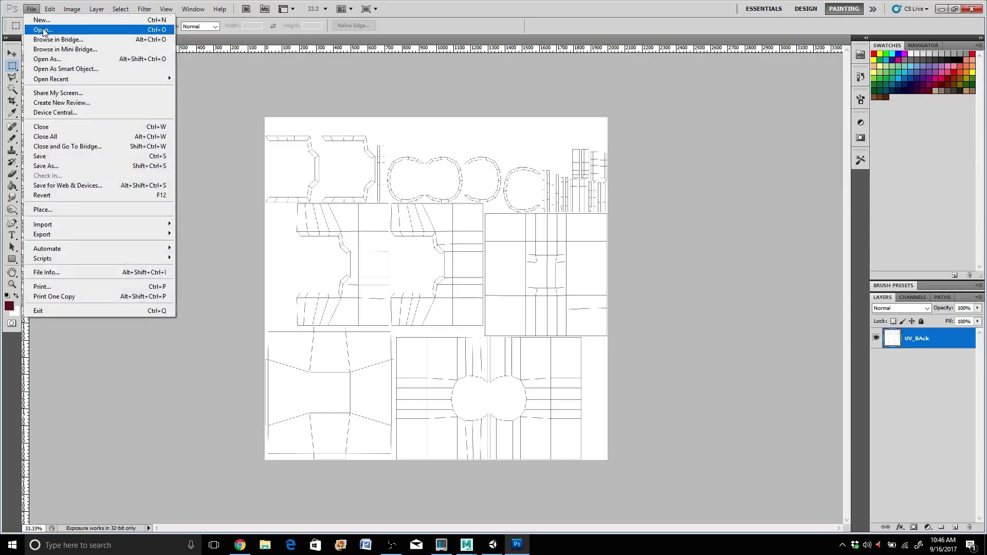
pyautogui.click(43, 28)
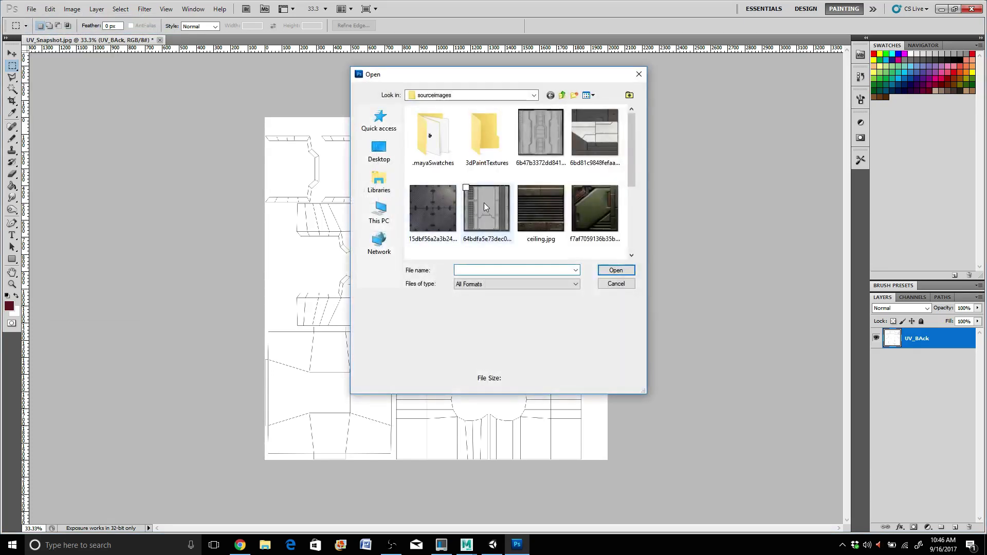
pyautogui.click(452, 208)
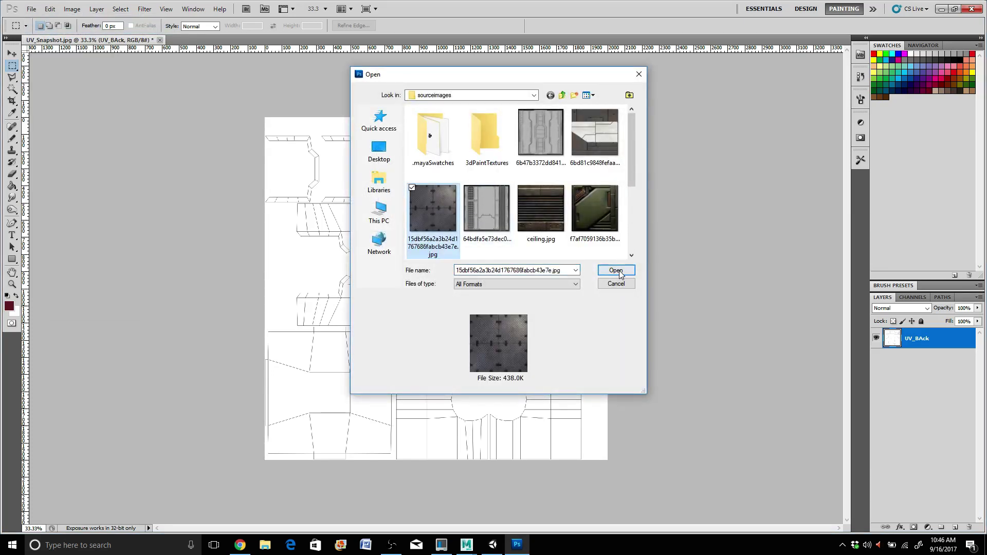
pyautogui.click(616, 271)
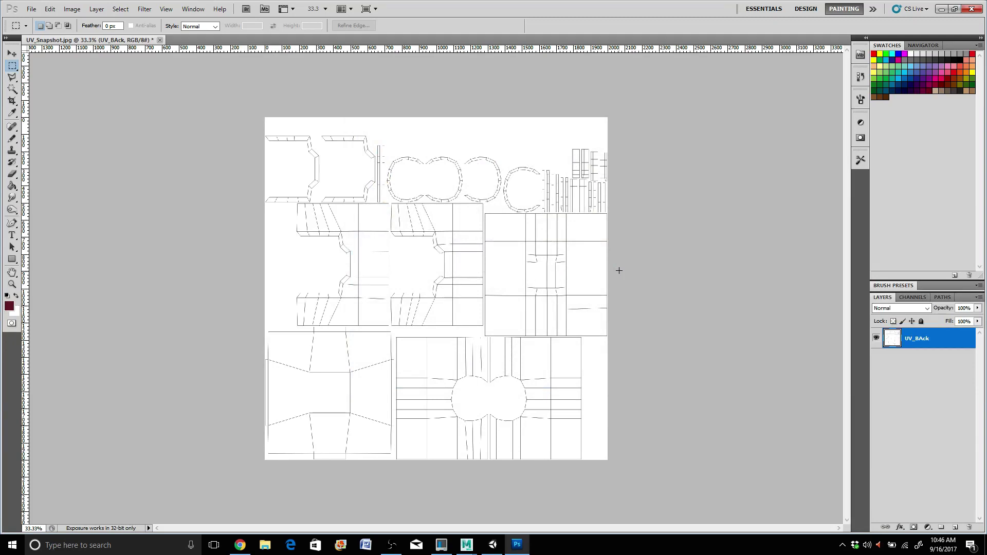
# Open the light grey sci-fi wall texture with vent grilles and cables from the sourceimages folder.
pyautogui.click(31, 9)
pyautogui.click(46, 29)
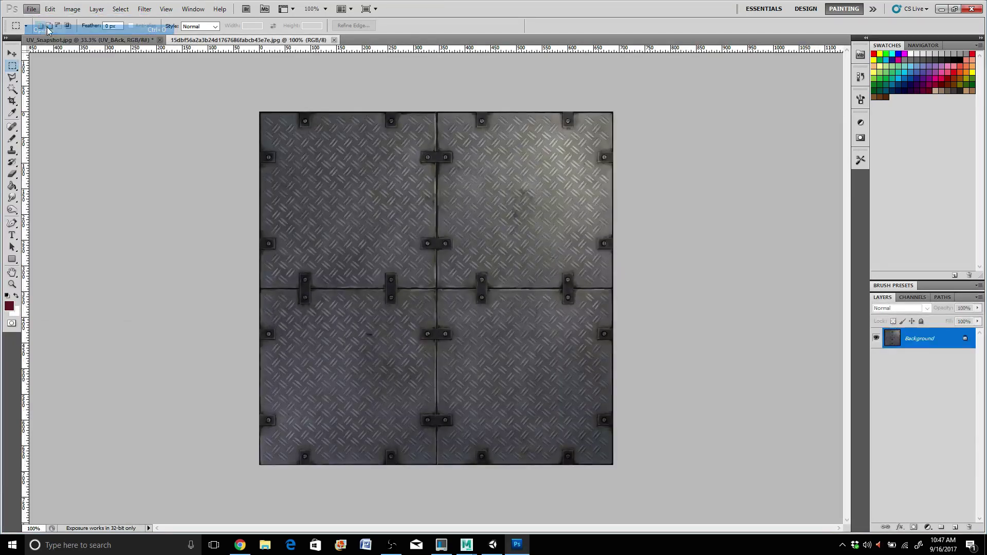
pyautogui.click(502, 208)
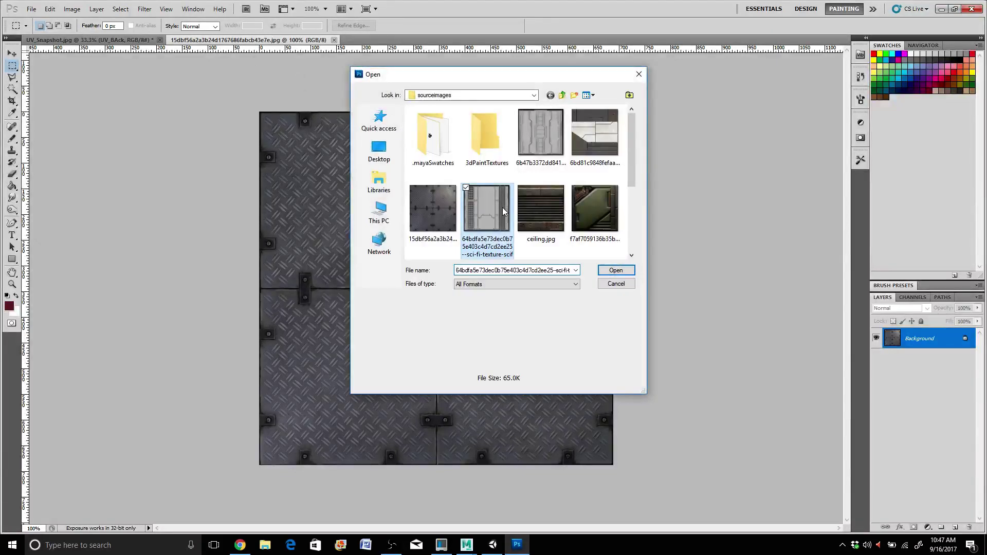
pyautogui.click(620, 269)
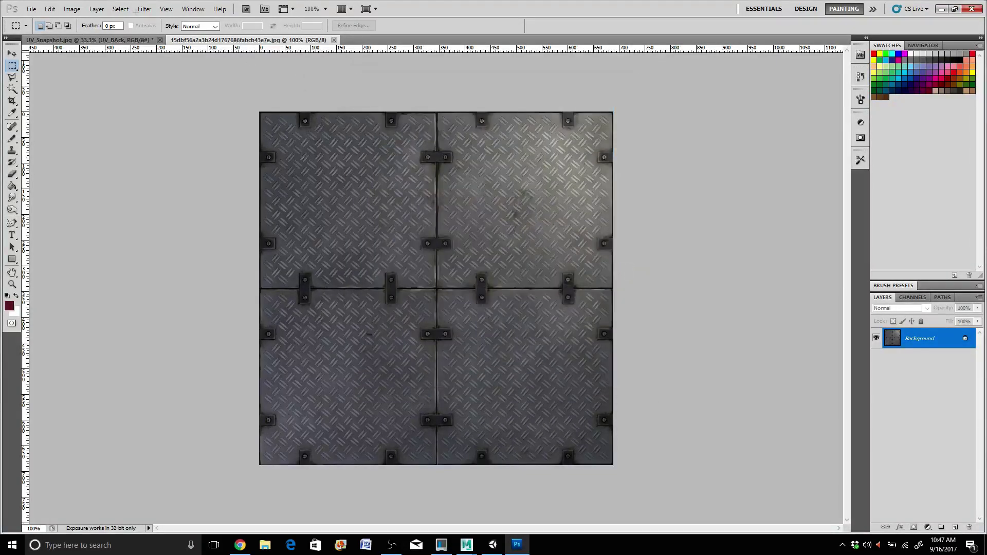
# Open the scratched metal sci-fi texture with white and rusty dark panels from the sourceimages folder.
pyautogui.click(37, 9)
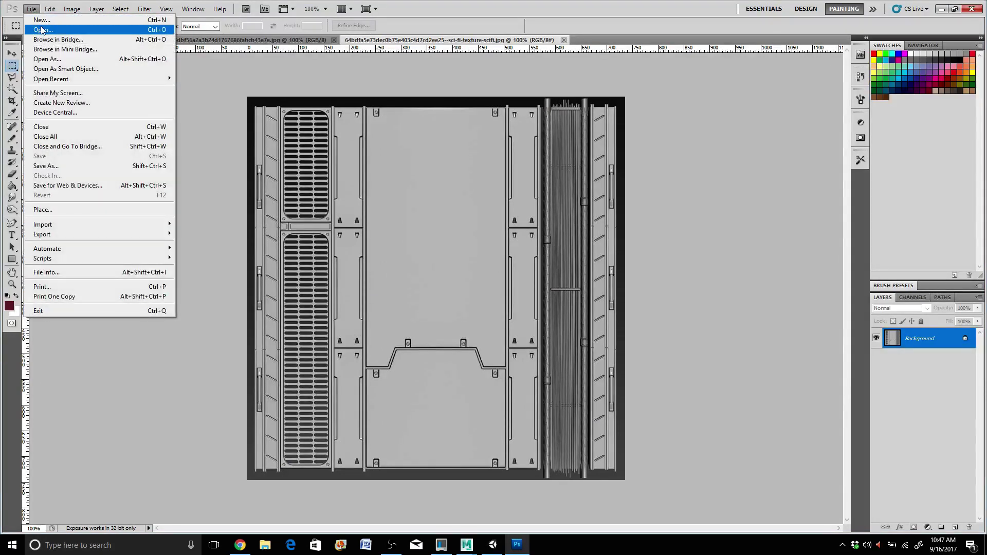
pyautogui.click(42, 26)
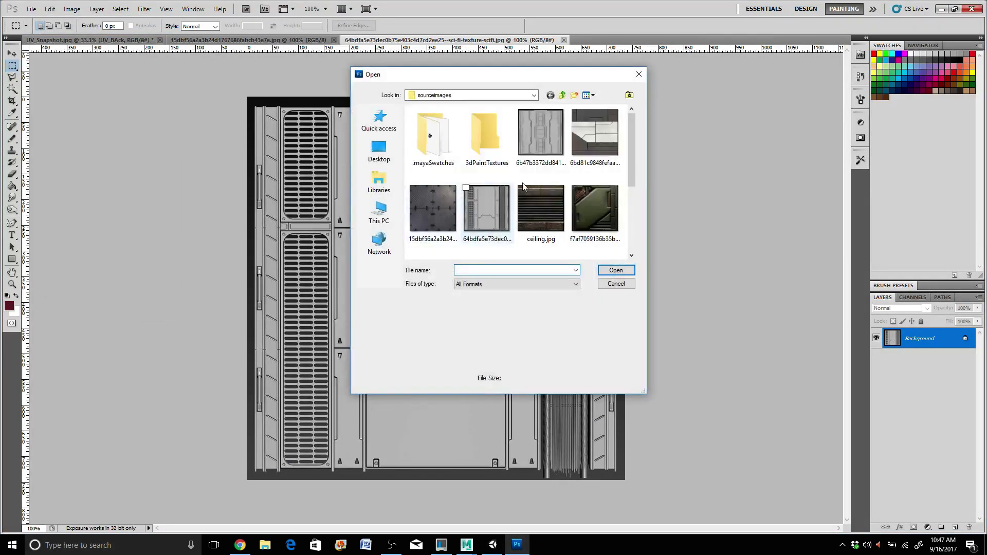
pyautogui.click(611, 132)
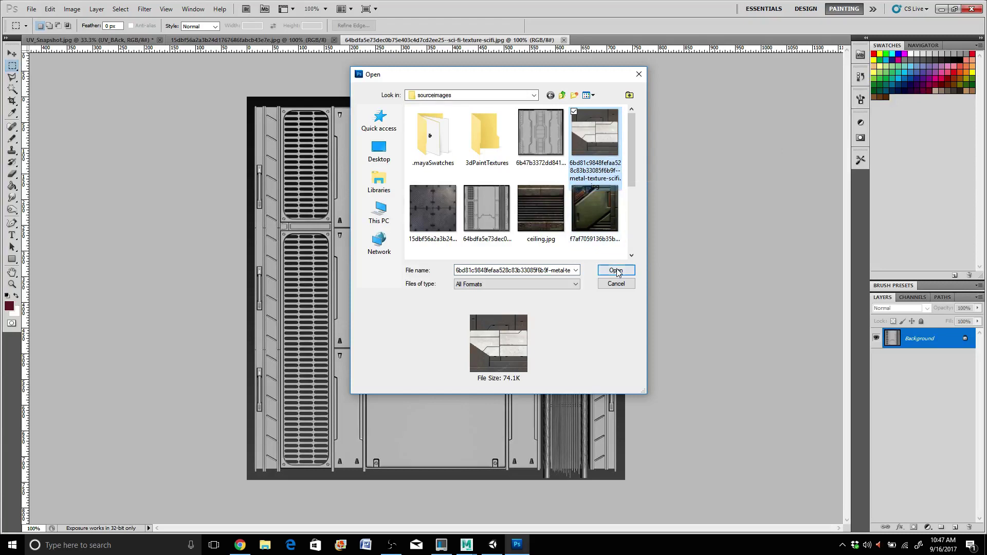
pyautogui.click(615, 270)
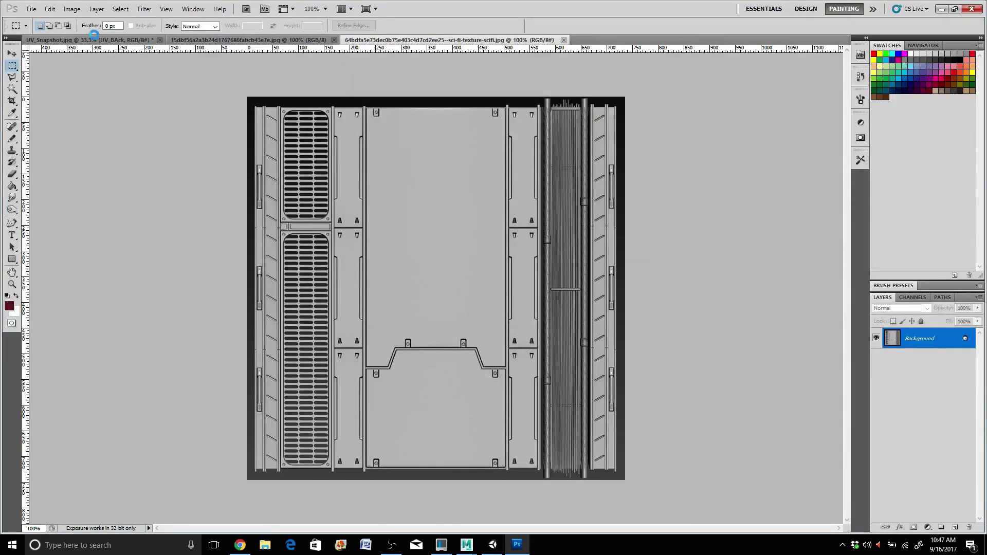
# Open the pipes texture unsc_cables_pipes.jpg from the sourceimages folder.
pyautogui.click(32, 9)
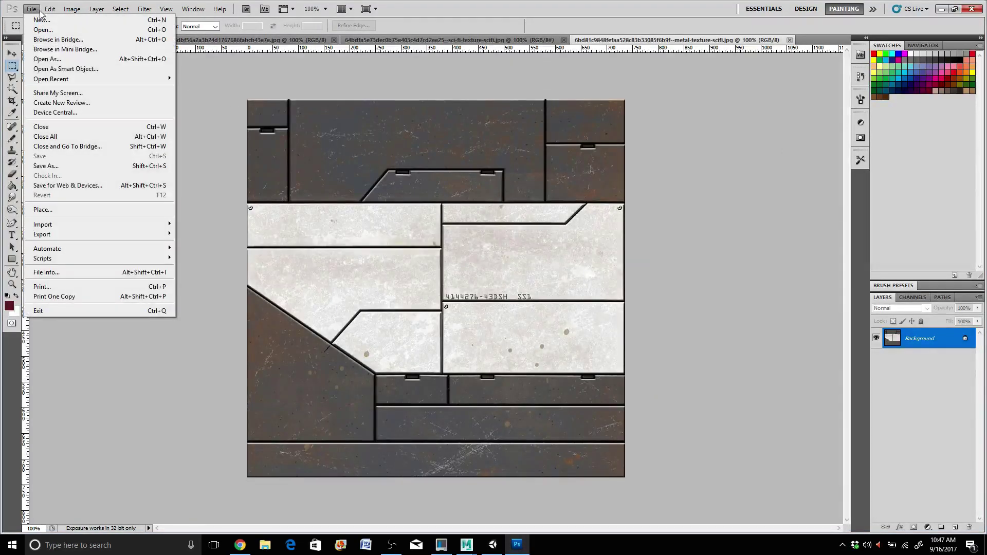
pyautogui.click(36, 30)
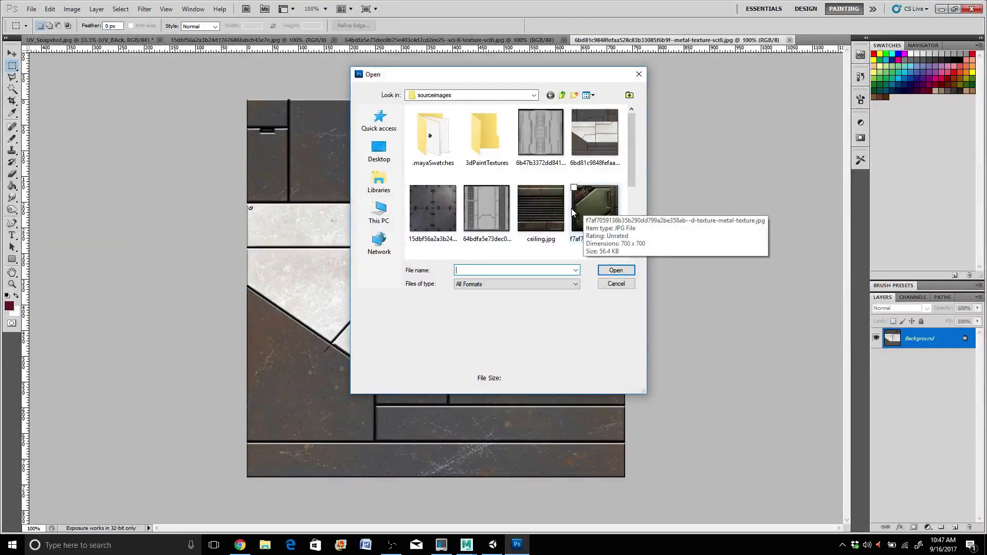
pyautogui.moveTo(632, 178); pyautogui.dragTo(620, 223)
pyautogui.click(541, 157)
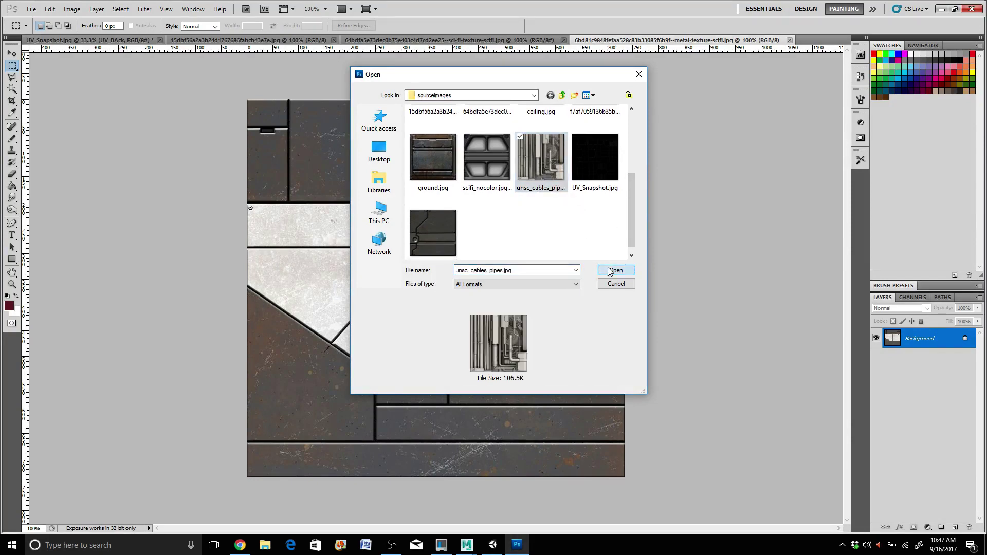
pyautogui.click(616, 270)
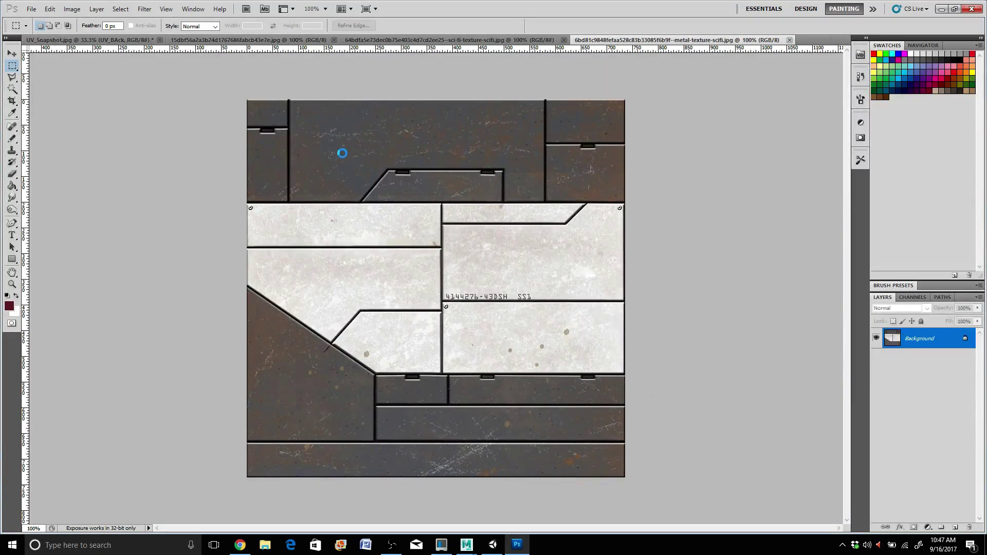
# Open the grey scifi_nocolor wall texture with four rounded inset panels from the sourceimages folder.
pyautogui.click(32, 9)
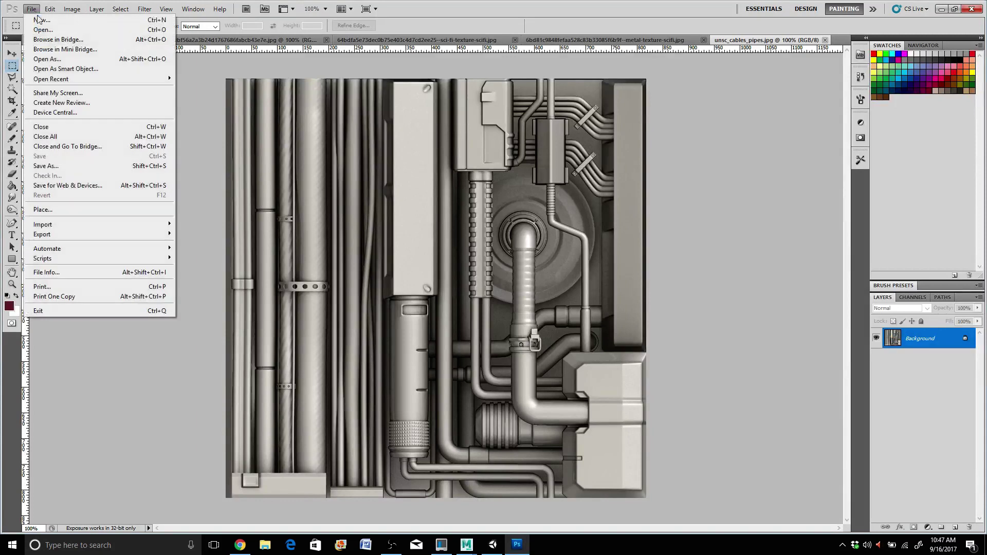
pyautogui.click(44, 26)
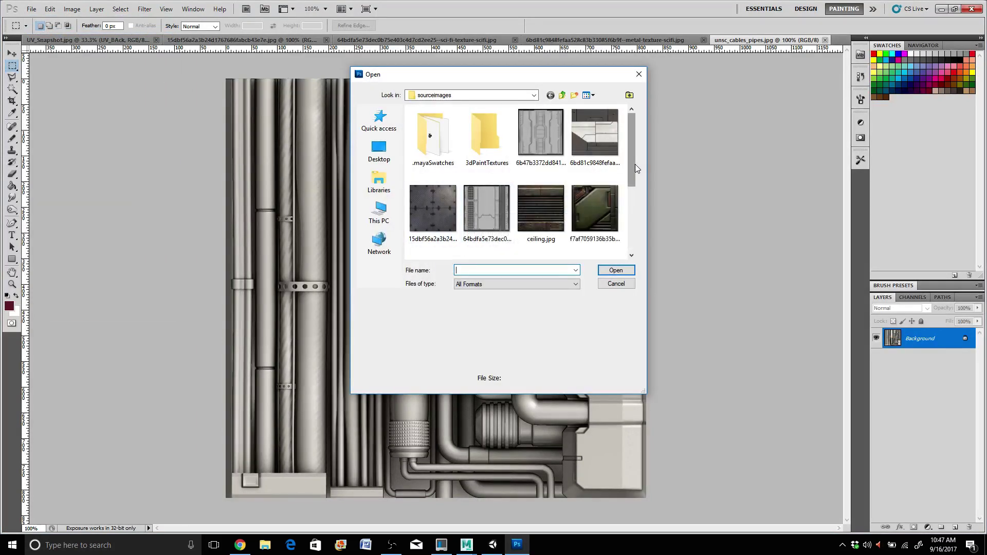
pyautogui.moveTo(634, 165); pyautogui.dragTo(640, 232)
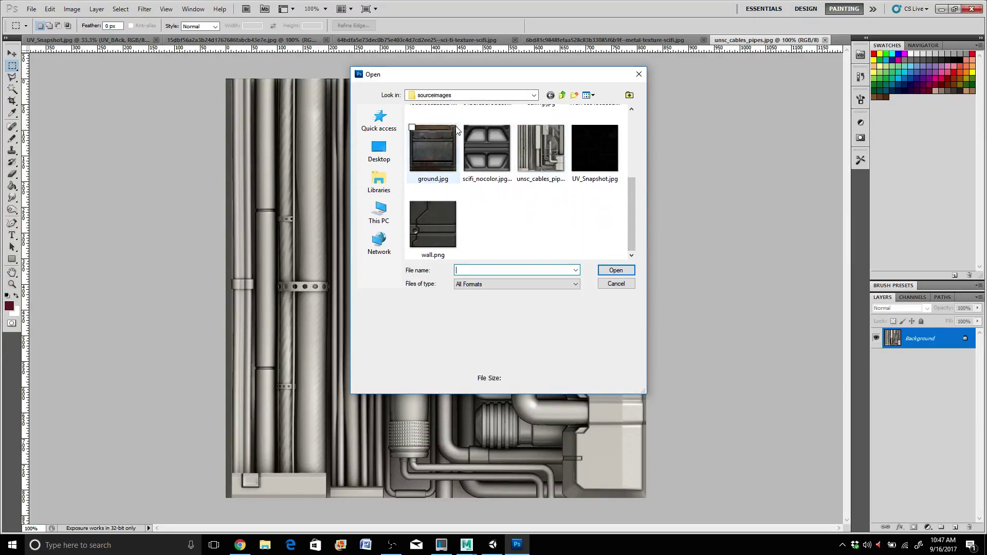
pyautogui.click(485, 135)
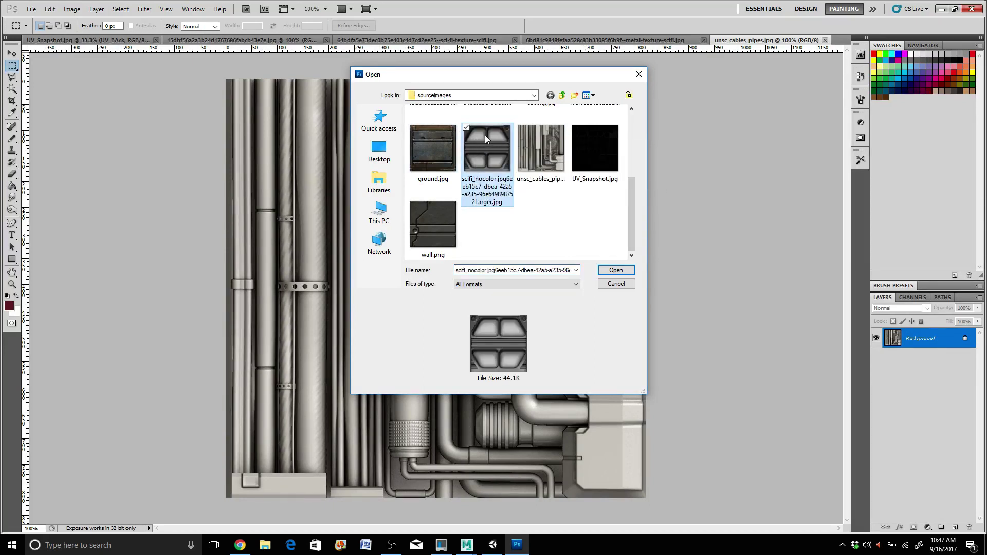
pyautogui.click(616, 270)
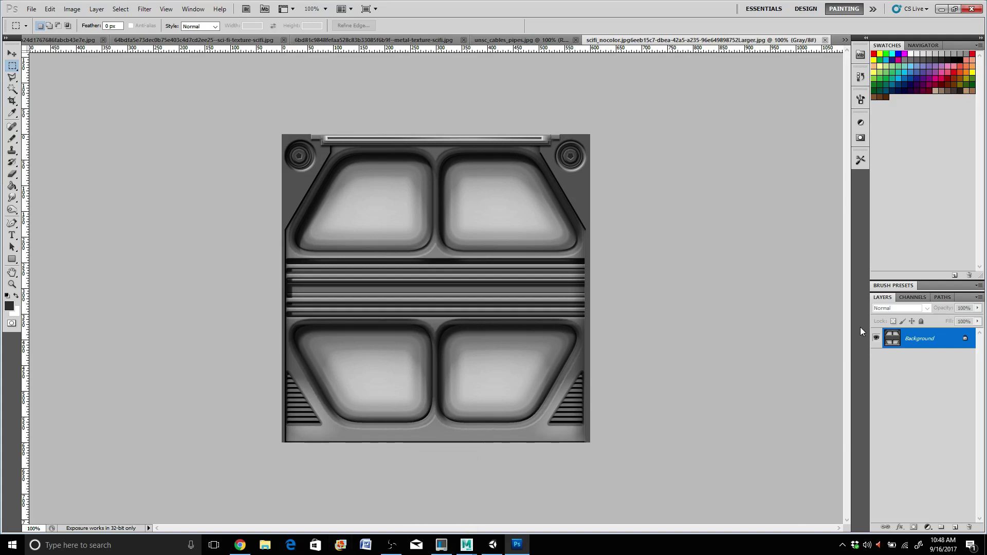
# Convert the four-panel wall texture's background into a regular layer named Layer 0, and select and copy the whole image.
pyautogui.doubleClick(911, 339)
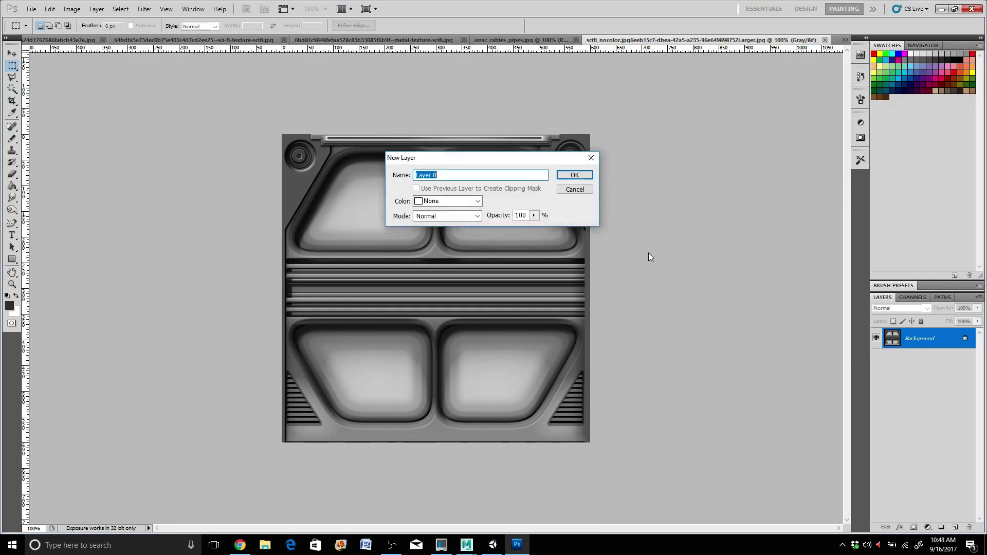
pyautogui.click(586, 176)
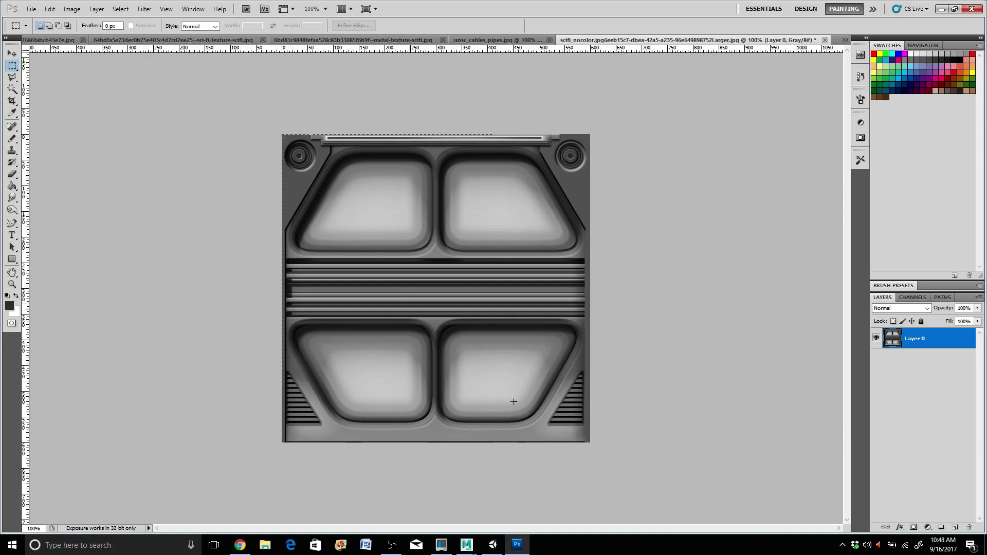
pyautogui.hotkey('ctrl', 'a')
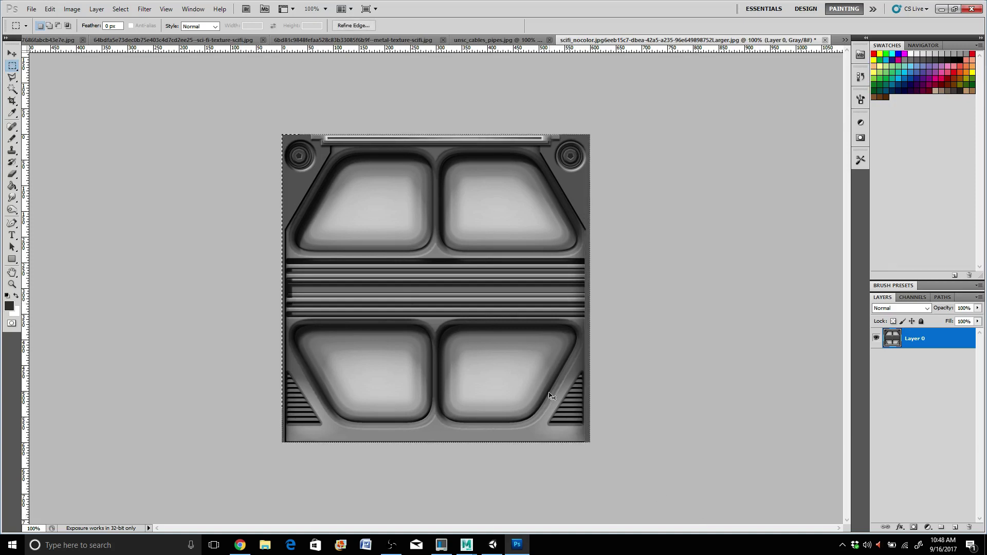
# Paste the four-panel wall texture into UV_Snapshot.jpg and move it into the canvas's upper-left corner.
pyautogui.click(56, 41)
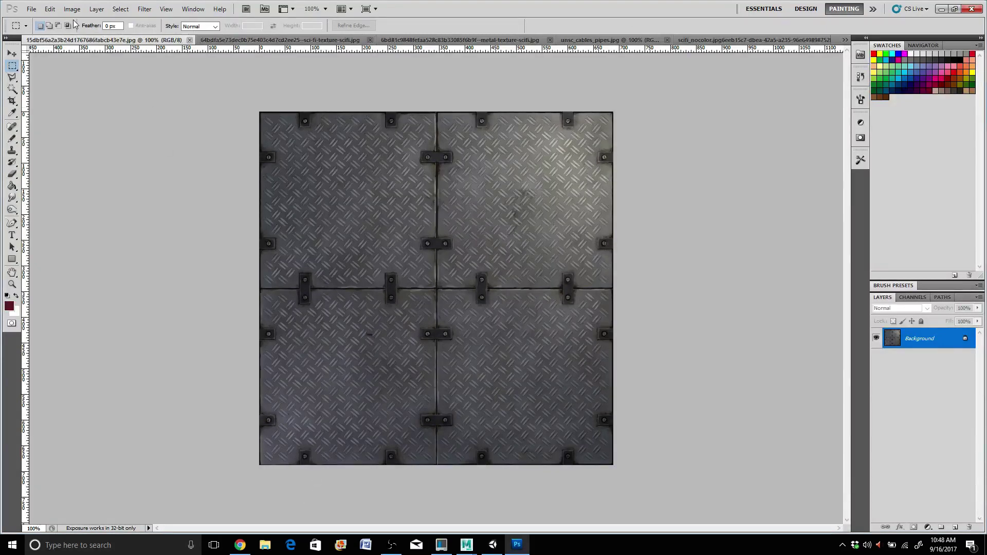
pyautogui.click(246, 41)
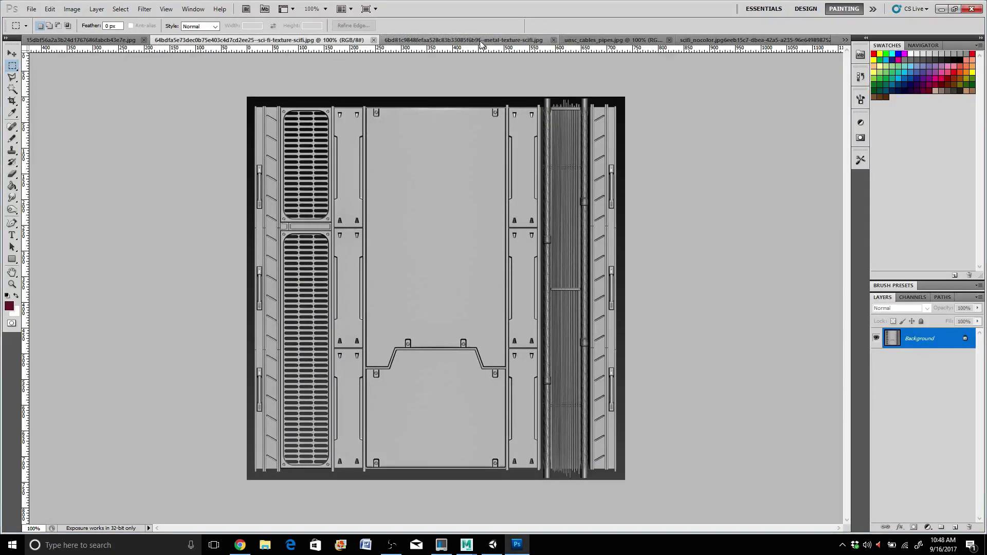
pyautogui.click(846, 39)
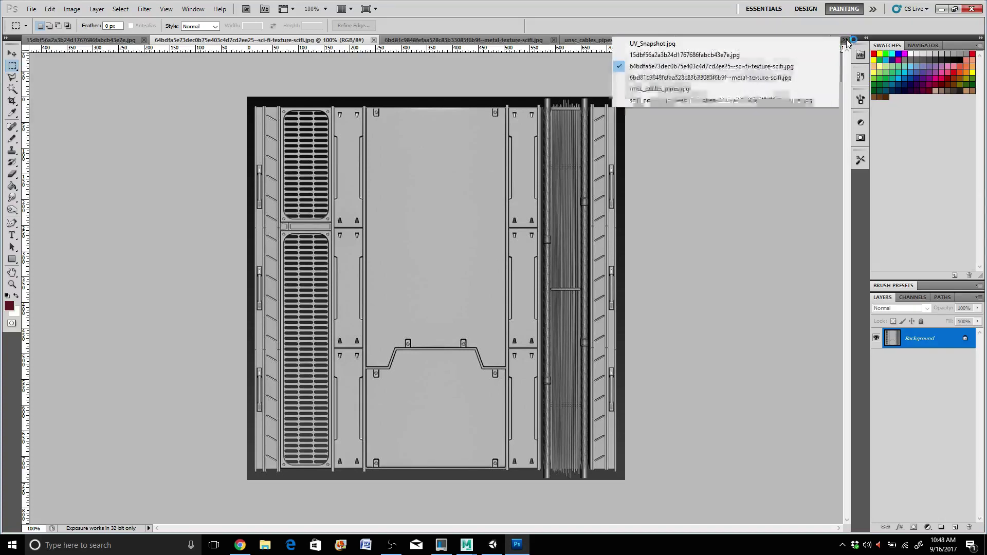
pyautogui.click(777, 41)
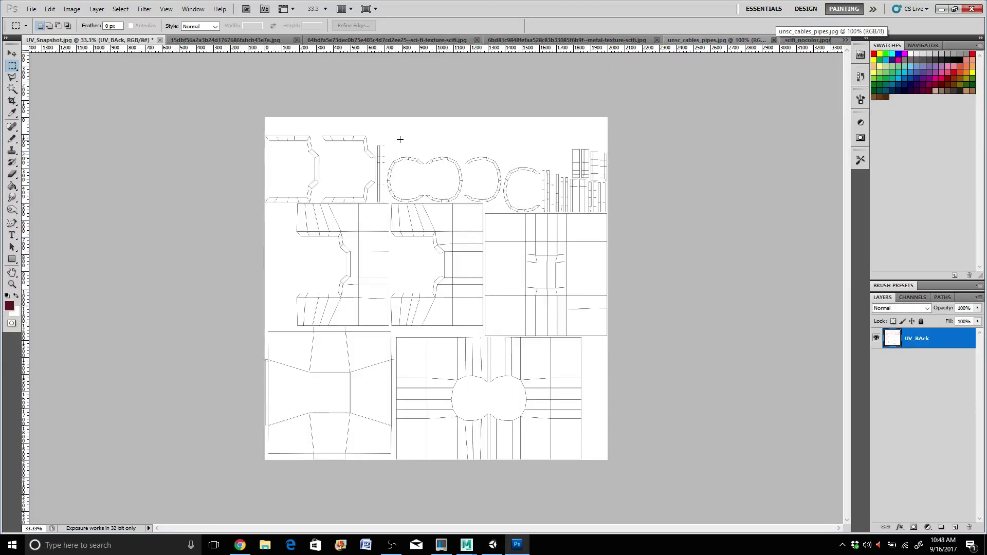
pyautogui.hotkey('ctrl', 'v')
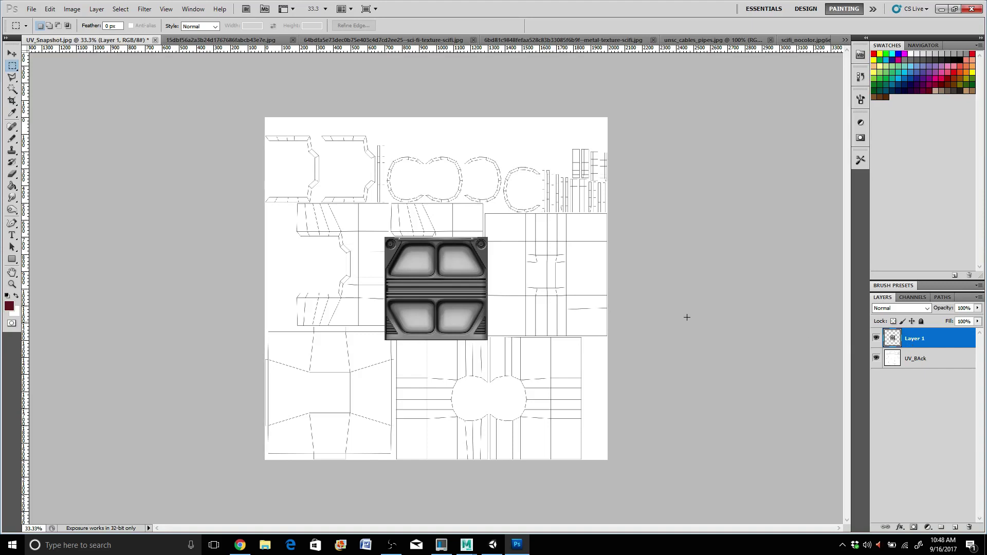
pyautogui.press('v')
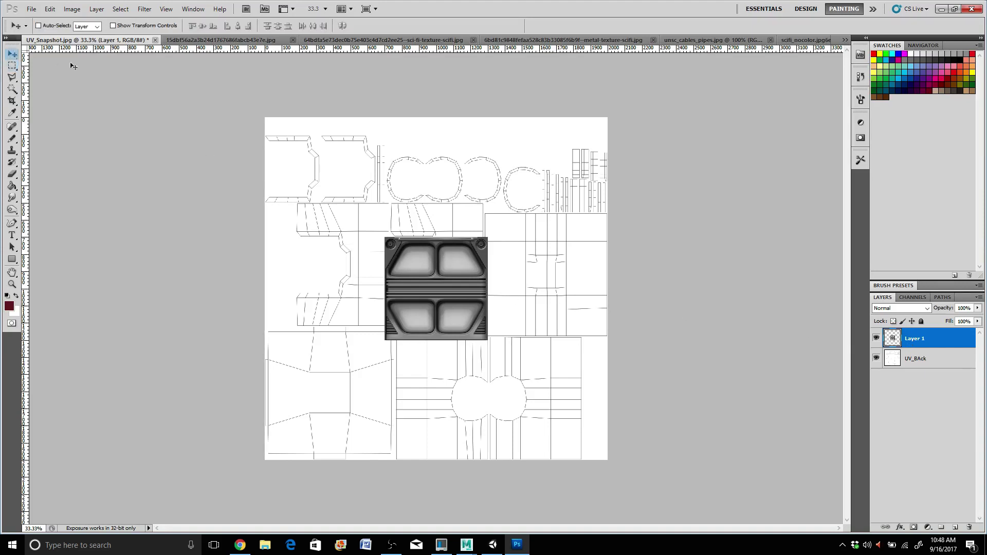
pyautogui.moveTo(425, 277); pyautogui.dragTo(318, 164)
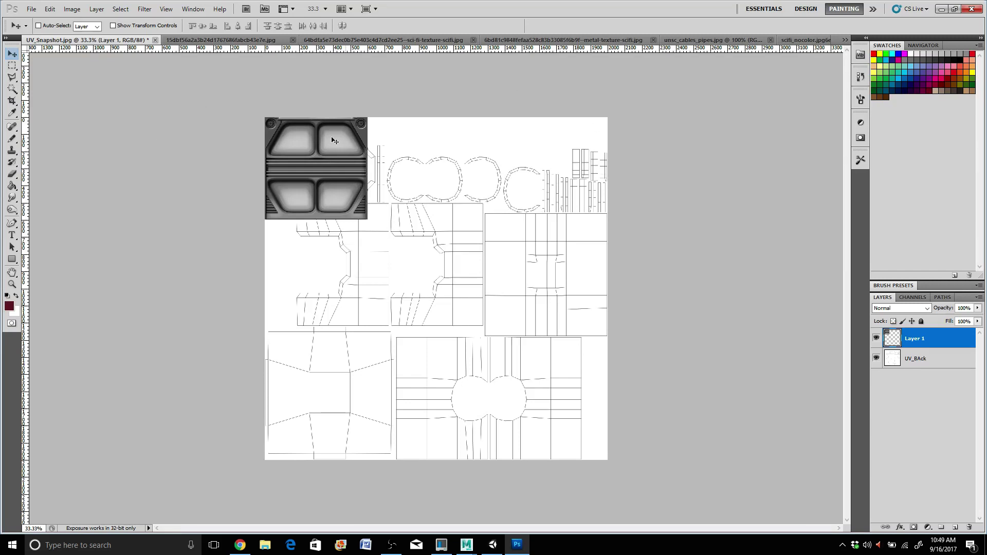
# Select and copy the entire diamond plate floor texture with the Rectangular Marquee.
pyautogui.click(181, 41)
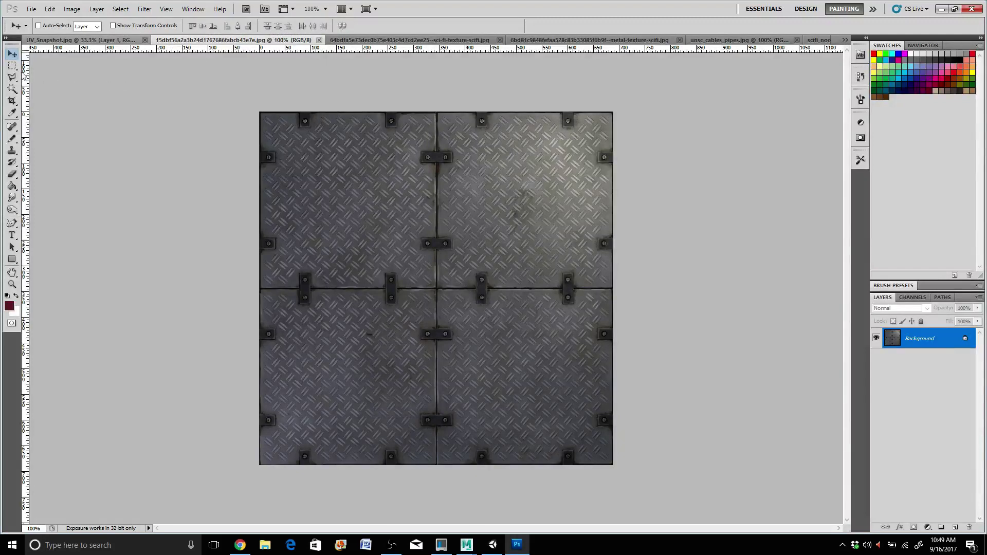
pyautogui.click(12, 65)
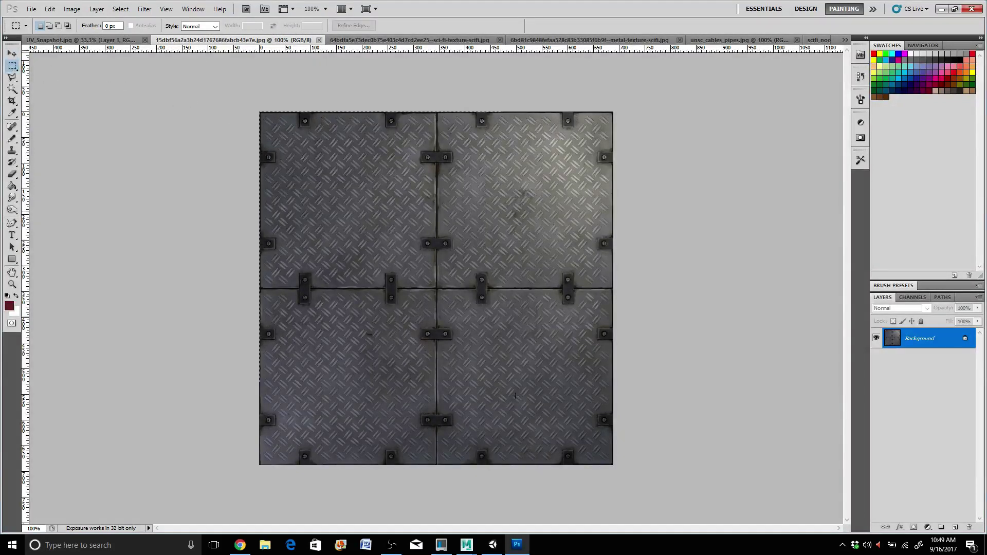
pyautogui.moveTo(515, 396); pyautogui.dragTo(701, 551)
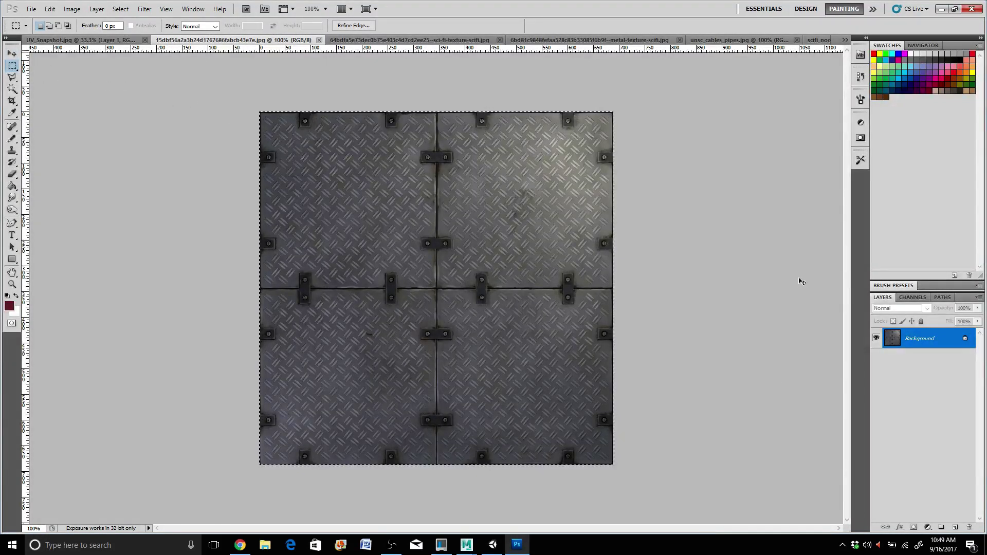
# Paste the diamond plate texture into UV_Snapshot.jpg and move it directly below the four-panel wall texture, flush with the canvas's left edge.
pyautogui.click(845, 39)
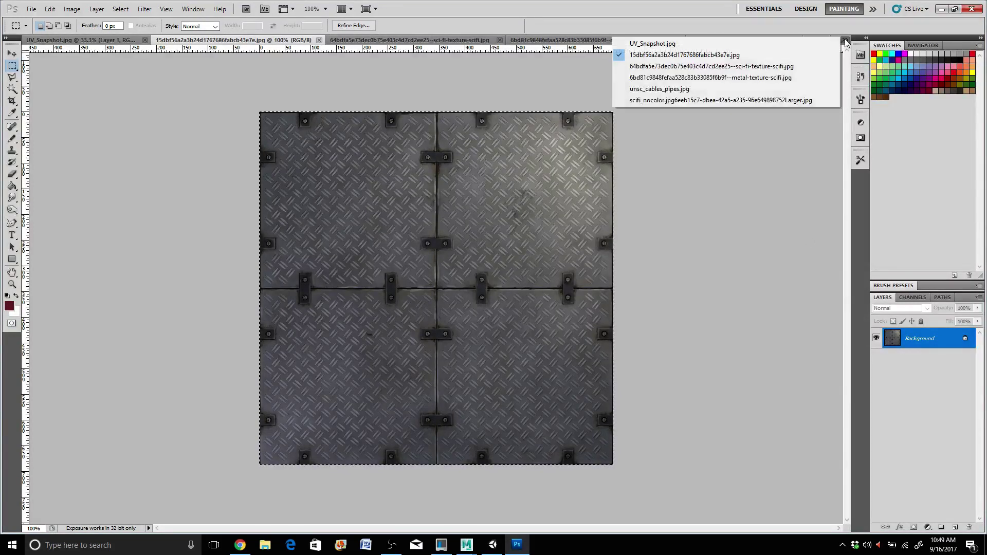
pyautogui.click(791, 46)
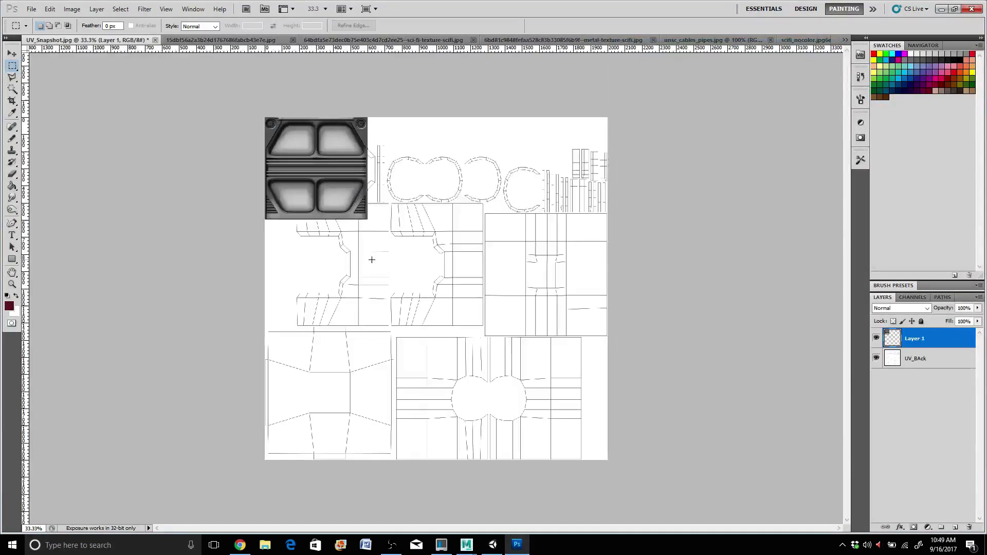
pyautogui.hotkey('ctrl', 'v')
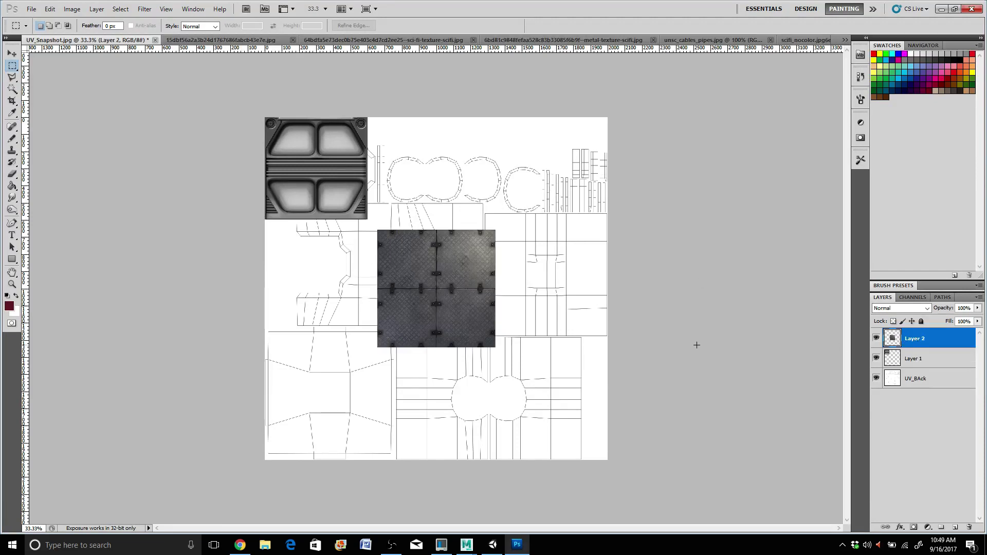
pyautogui.click(12, 54)
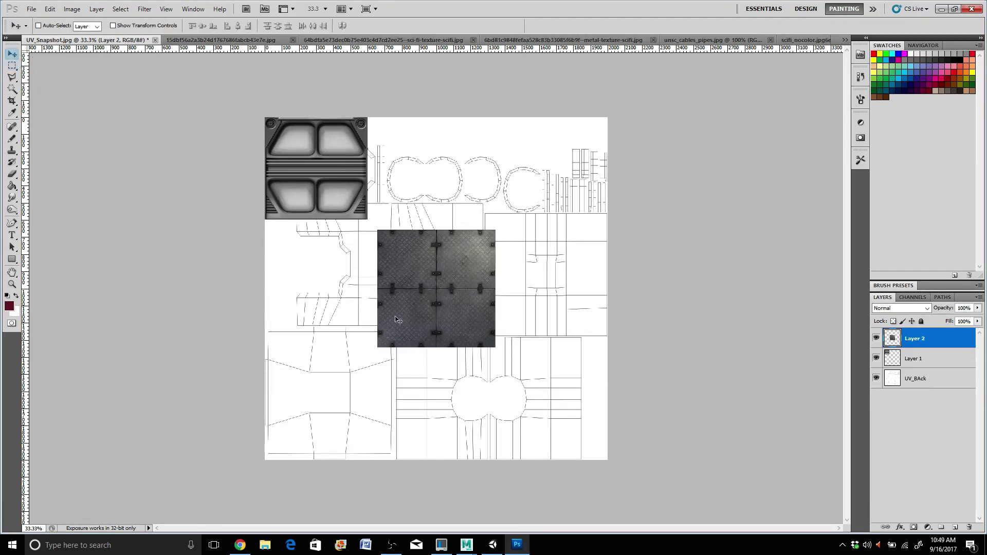
pyautogui.moveTo(431, 296); pyautogui.dragTo(319, 294)
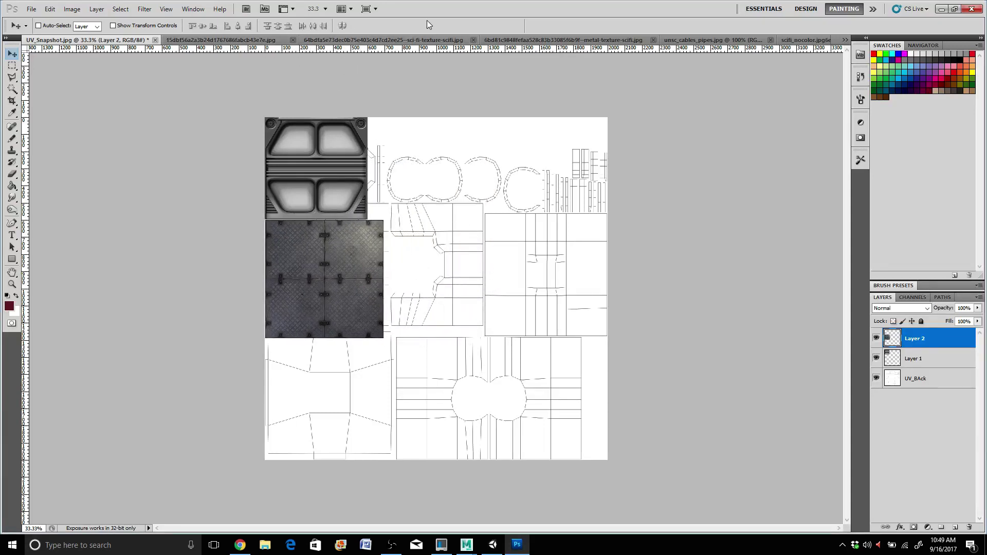
# Close the diamond plate texture document, and select and copy the entire grey sci-fi texture with the vent grilles.
pyautogui.click(272, 39)
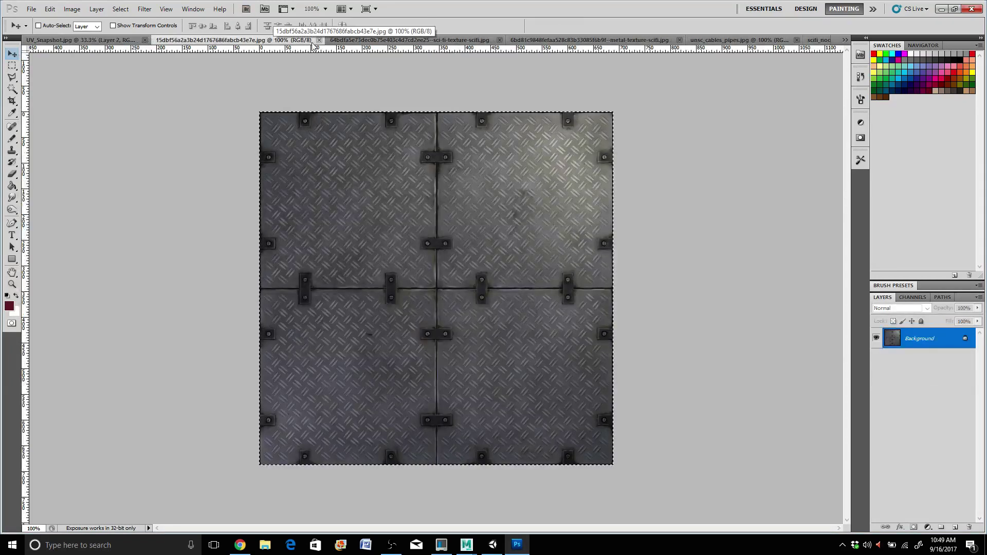
pyautogui.click(319, 41)
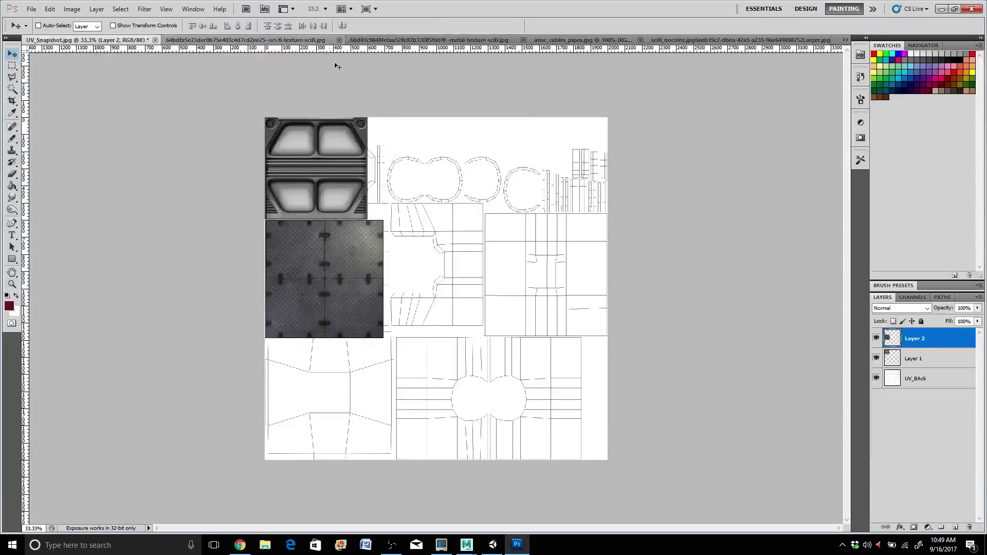
pyautogui.click(283, 41)
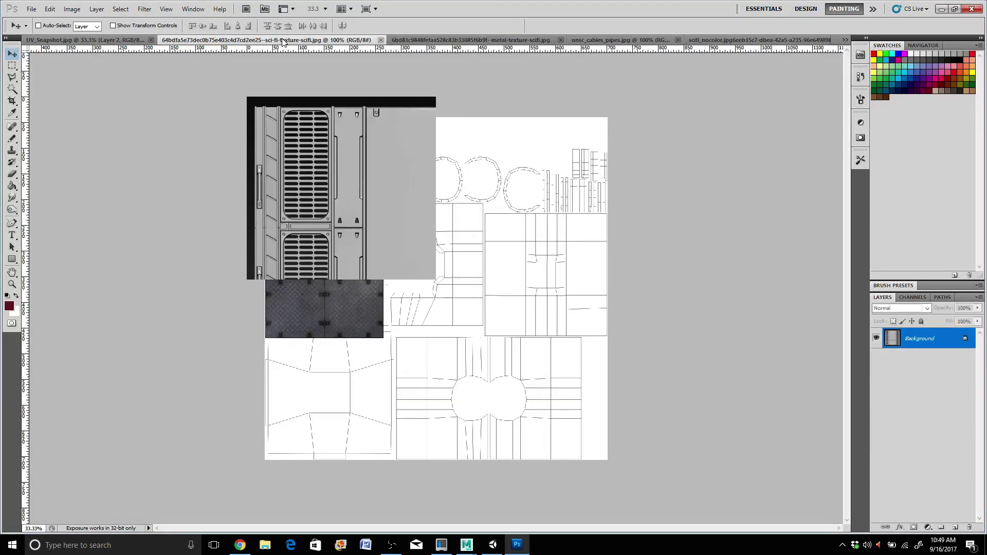
pyautogui.click(13, 66)
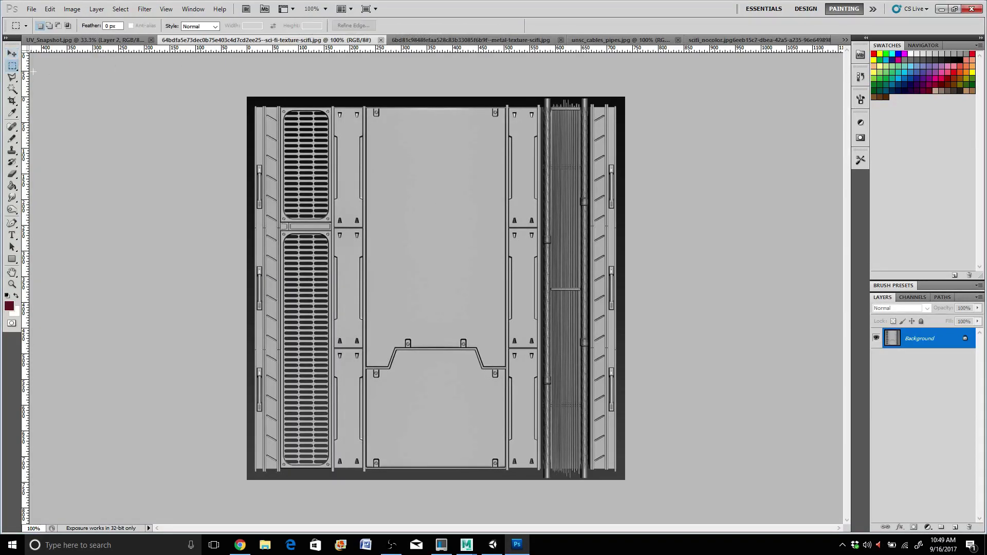
pyautogui.moveTo(351, 215); pyautogui.dragTo(352, 219)
pyautogui.hotkey('ctrl', 'a')
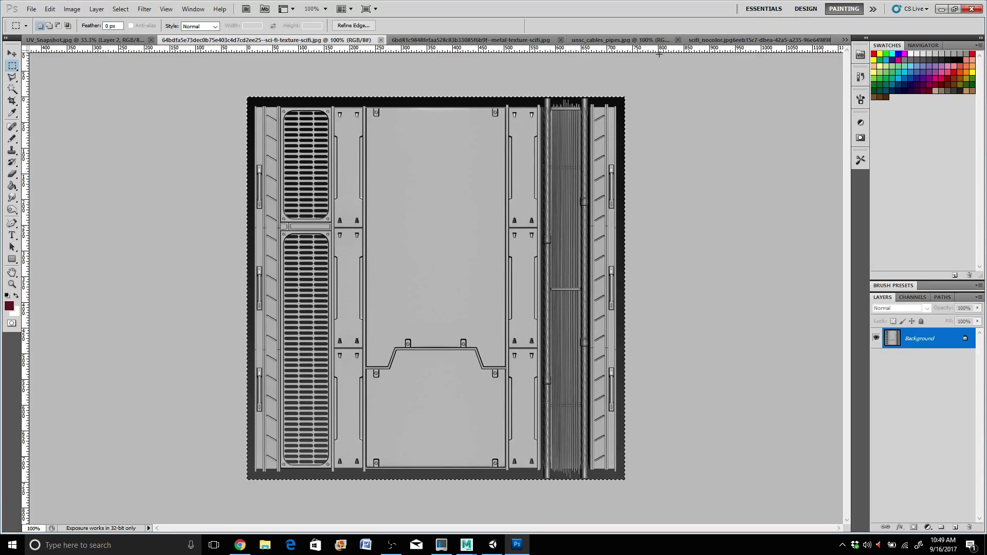
# Paste the vent grille texture into UV_Snapshot.jpg and move it into the canvas's lower-right corner.
pyautogui.click(844, 40)
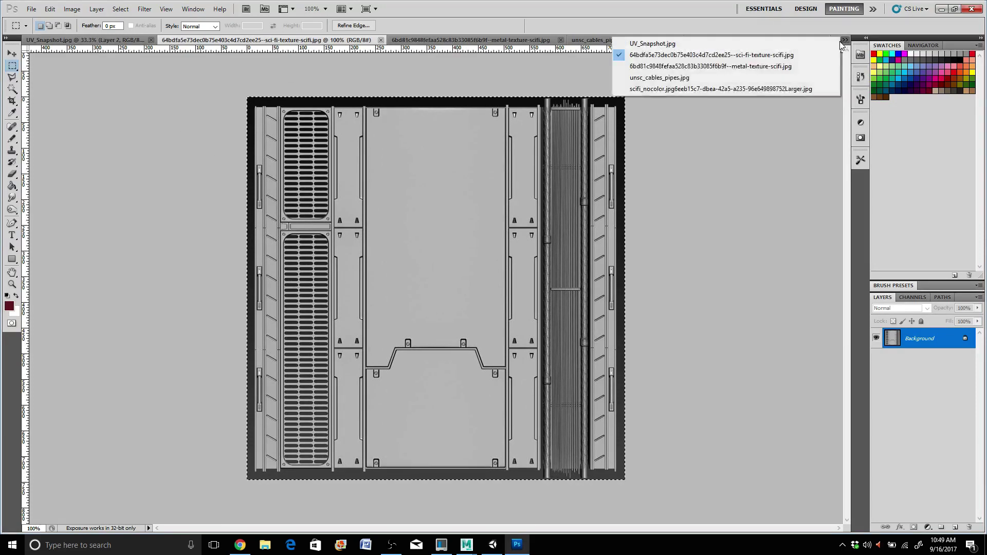
pyautogui.click(767, 46)
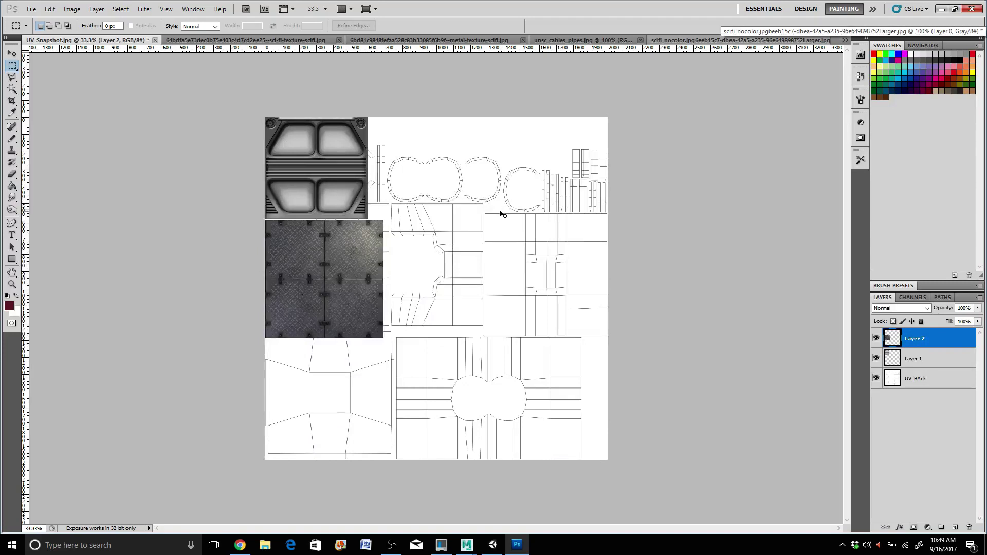
pyautogui.hotkey('ctrl', 'v')
pyautogui.press('v')
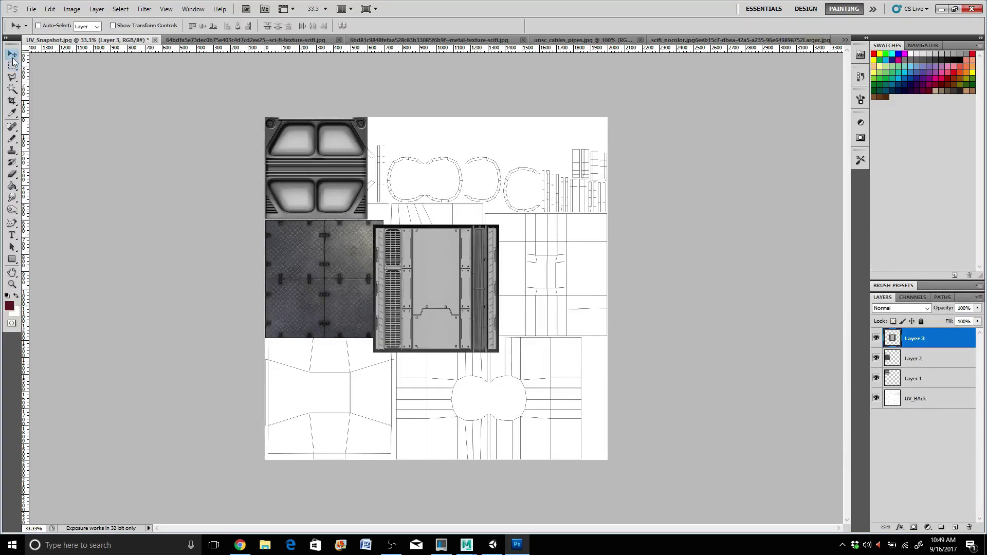
pyautogui.moveTo(446, 295); pyautogui.dragTo(554, 402)
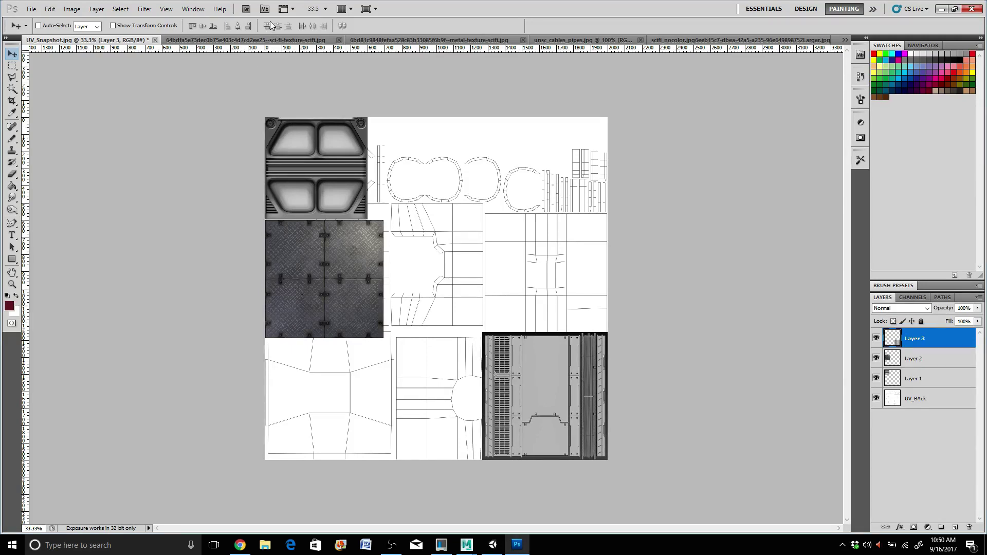
# Close the vent grille texture document, and select and copy the entire rusted metal texture with the white plates.
pyautogui.click(198, 41)
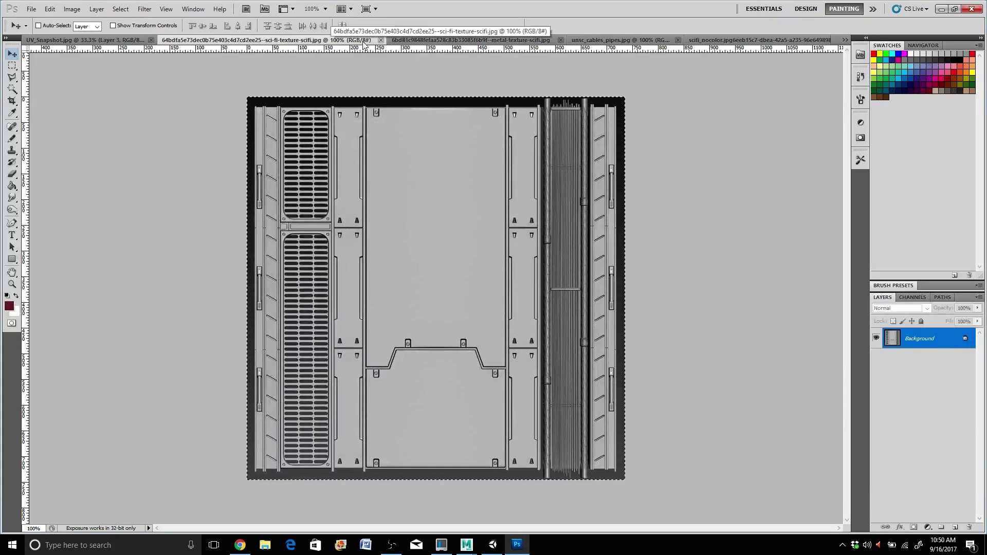
pyautogui.click(381, 40)
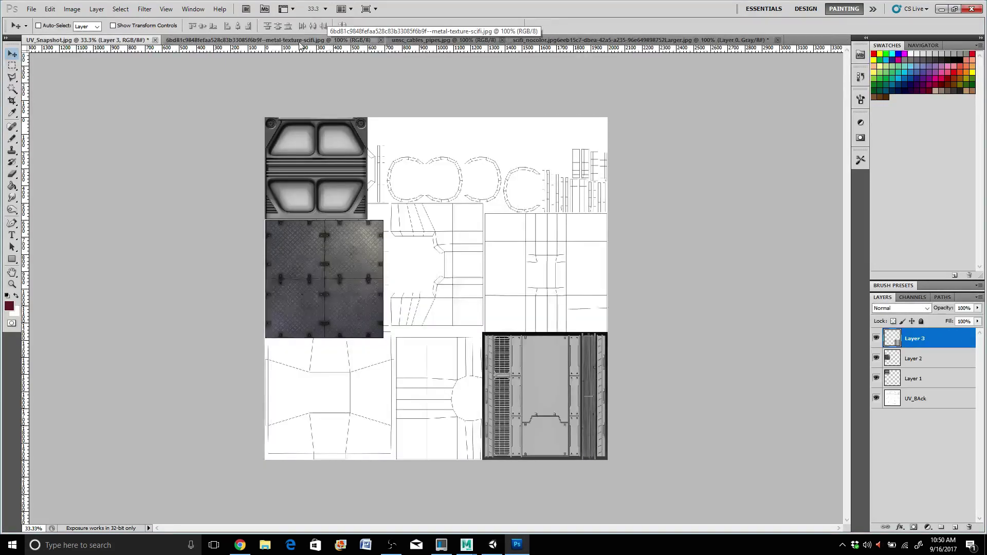
pyautogui.click(296, 40)
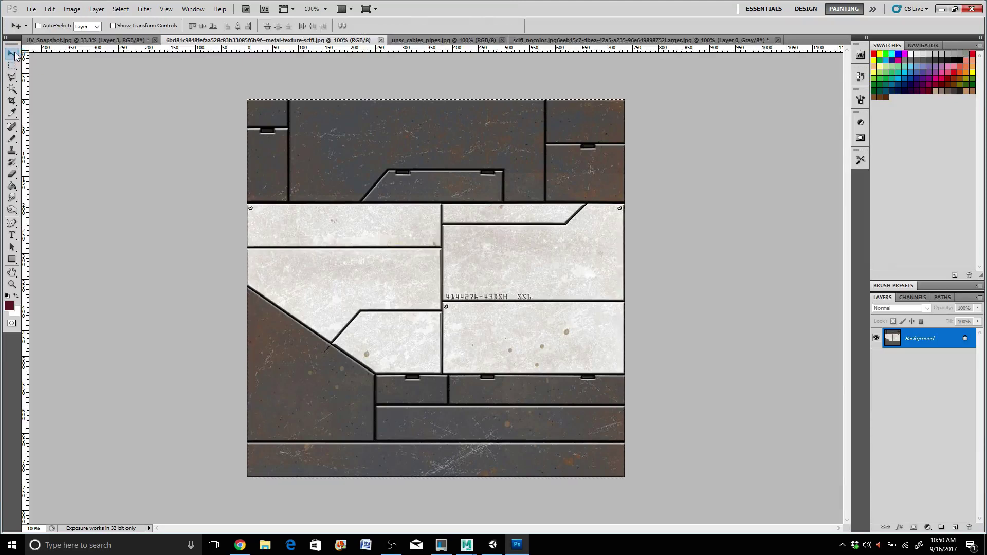
pyautogui.hotkey('ctrl', 'a')
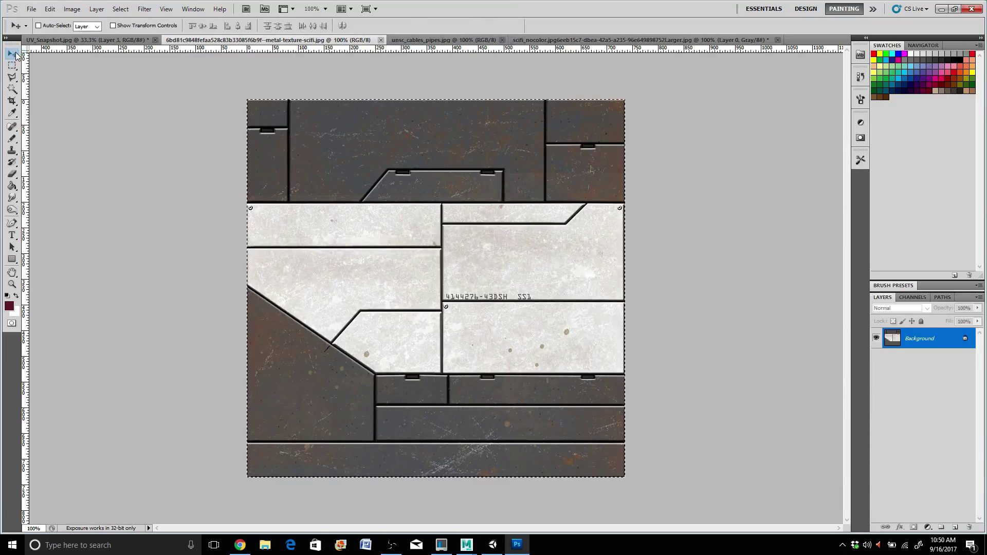
# Paste the rusted metal texture into UV_Snapshot.jpg and move it directly above the vent grille texture, flush with the canvas's right edge.
pyautogui.click(82, 39)
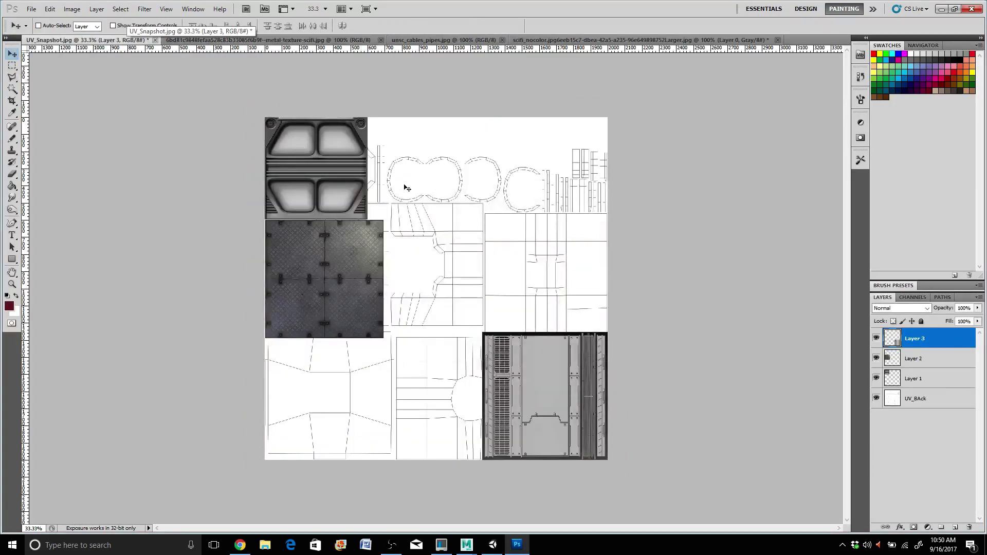
pyautogui.hotkey('ctrl', 'v')
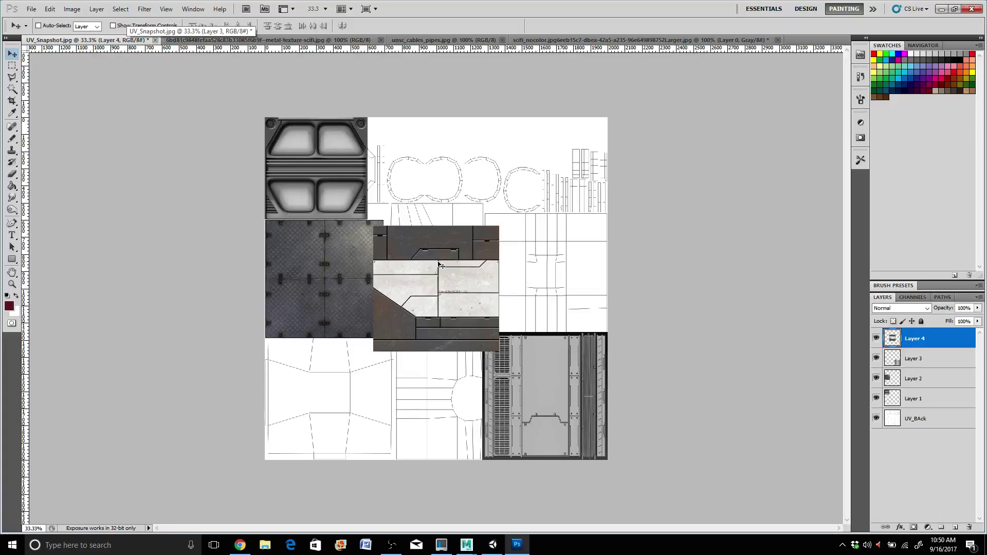
pyautogui.moveTo(441, 265); pyautogui.dragTo(556, 245)
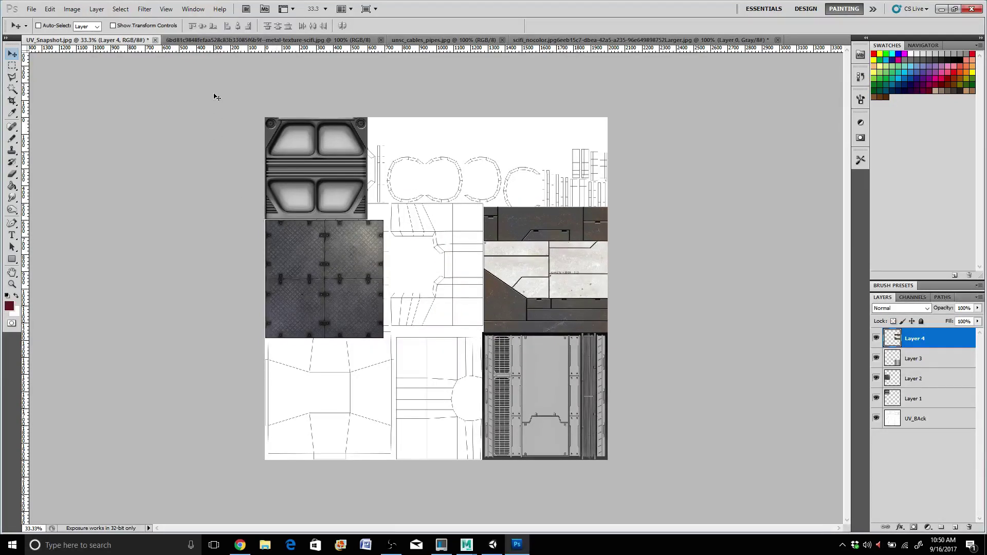
# Close the rusted metal texture document, and select and copy all of unsc_cables_pipes.jpg with the Rectangular Marquee.
pyautogui.click(380, 40)
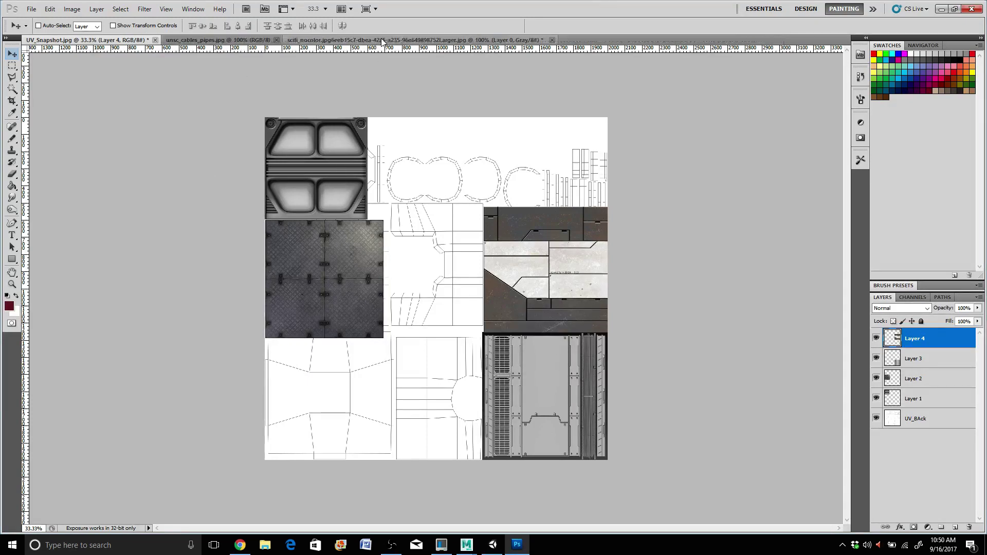
pyautogui.click(247, 40)
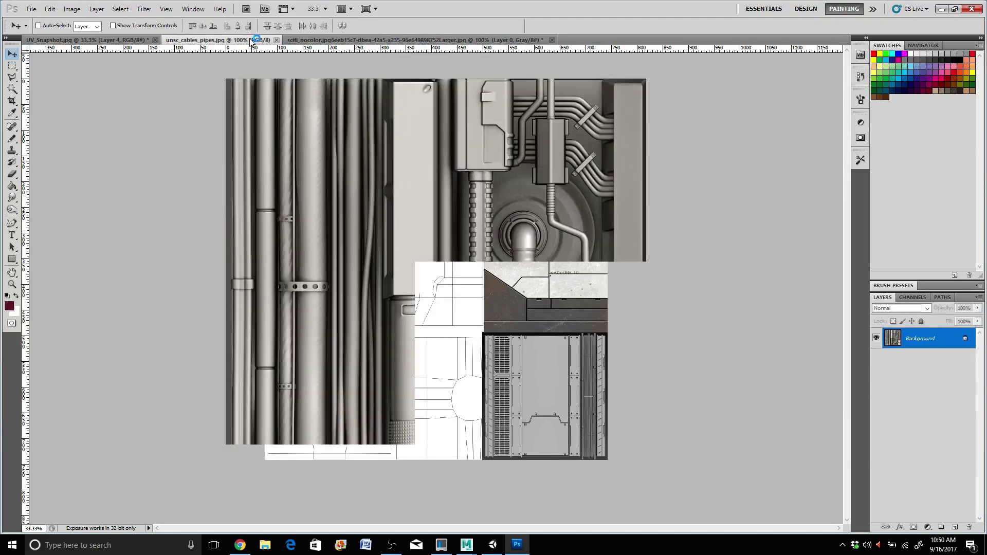
pyautogui.click(11, 66)
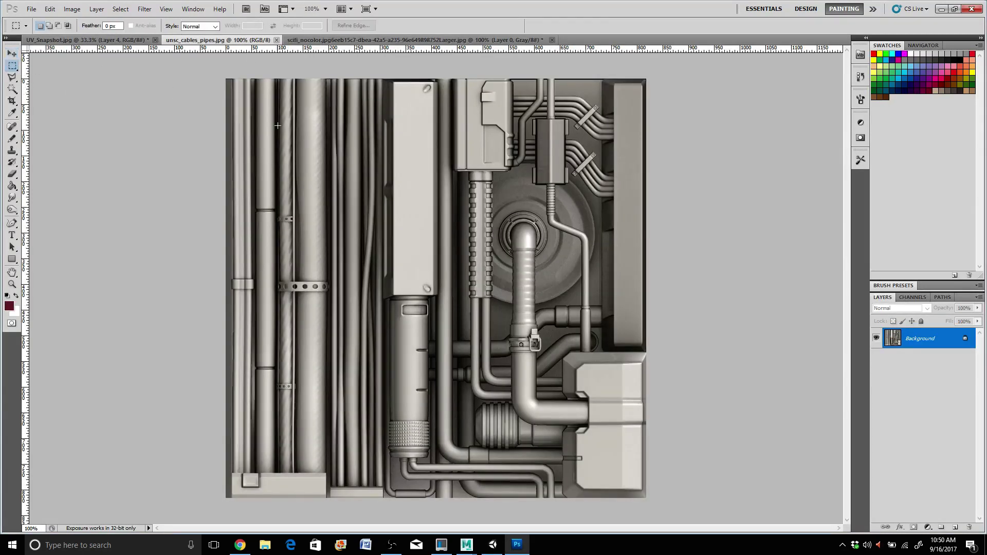
pyautogui.moveTo(357, 180); pyautogui.dragTo(710, 504)
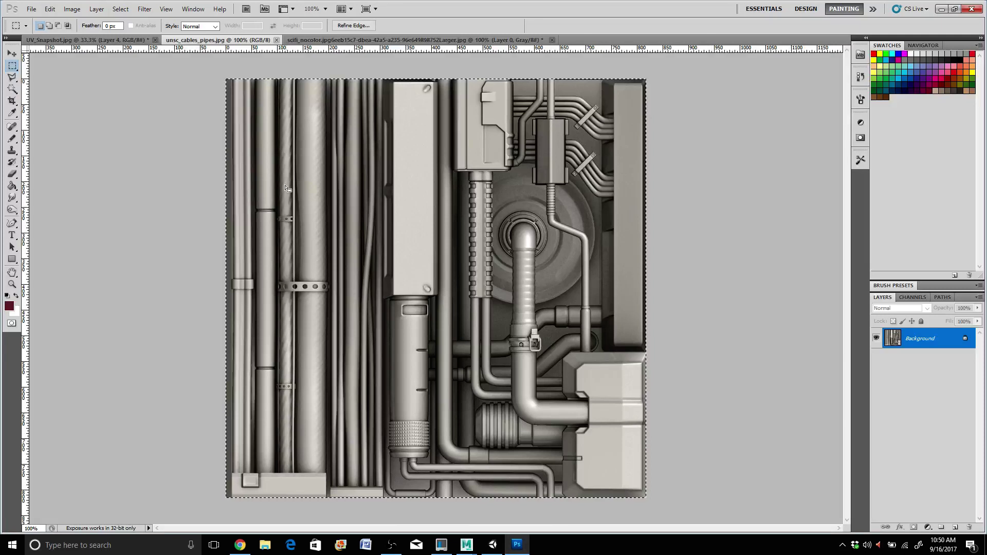
# Paste the cables and pipes texture into UV_Snapshot.jpg and move it into the canvas's lower-left corner, below the diamond plate texture.
pyautogui.click(117, 39)
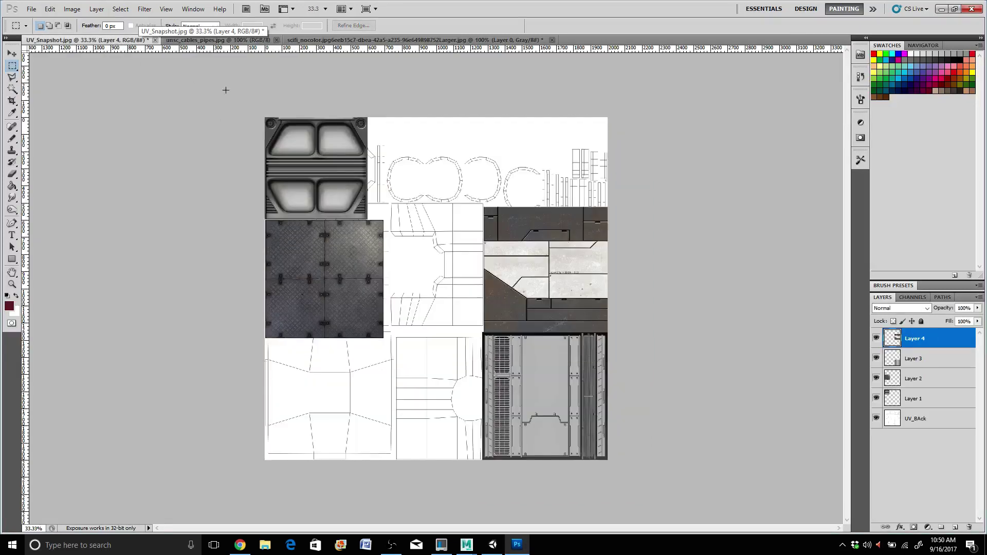
pyautogui.hotkey('ctrl', 'v')
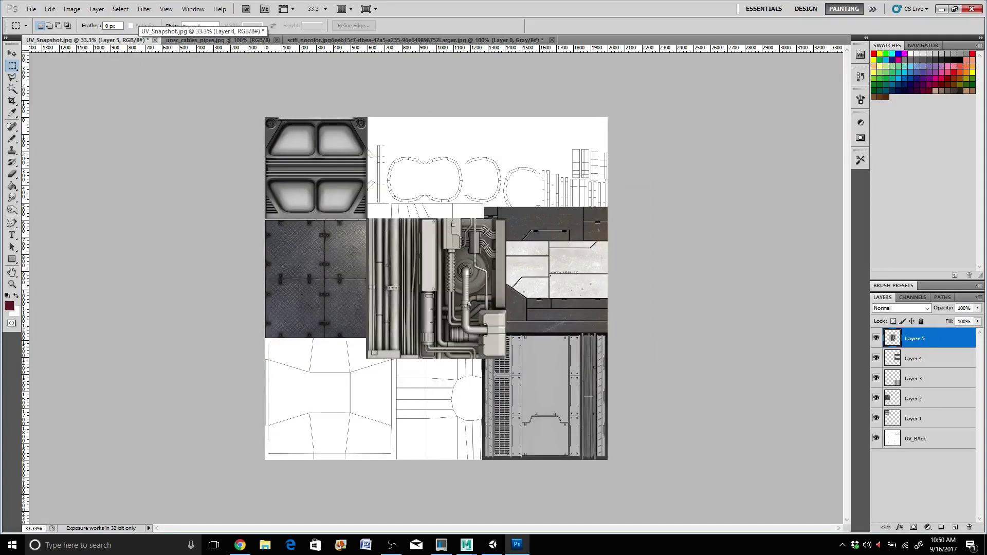
pyautogui.press('v')
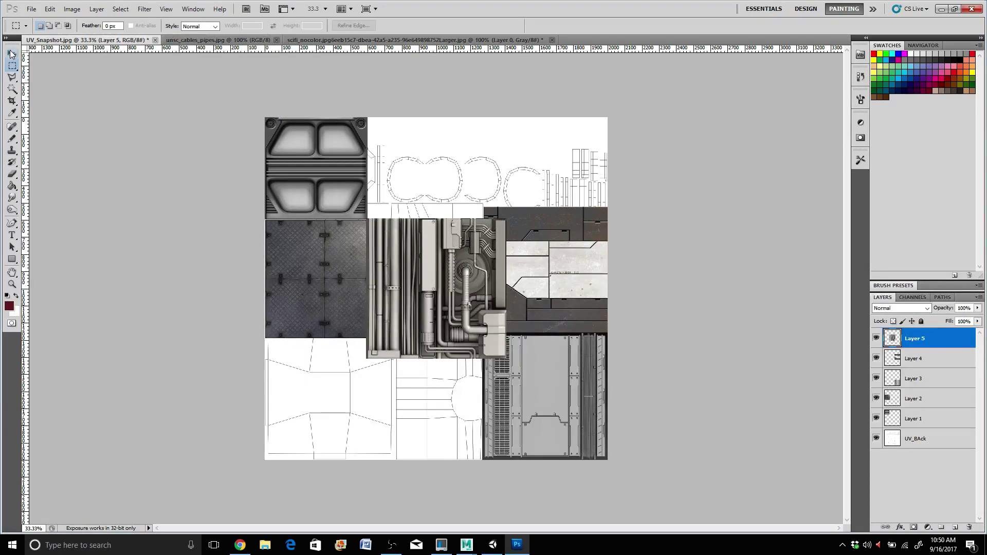
pyautogui.moveTo(446, 251); pyautogui.dragTo(343, 371)
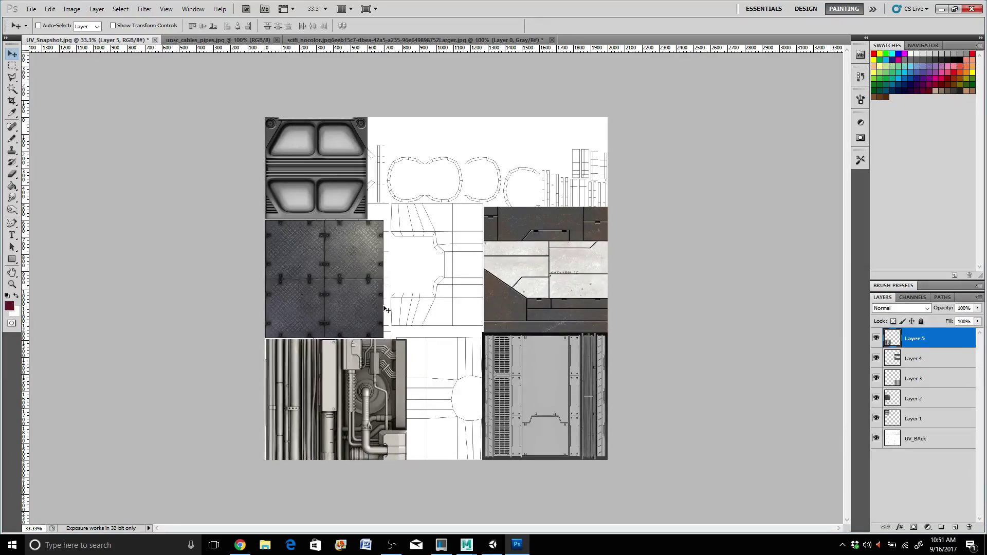
# Close unsc_cables_pipes.jpg and the four-panel wall texture document without saving changes, leaving only UV_Snapshot.jpg open.
pyautogui.click(181, 41)
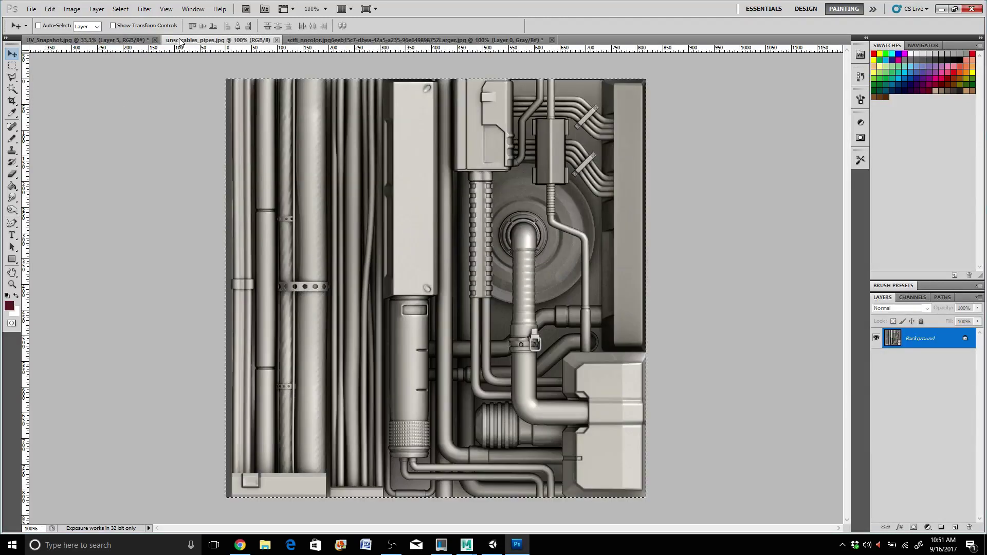
pyautogui.click(276, 41)
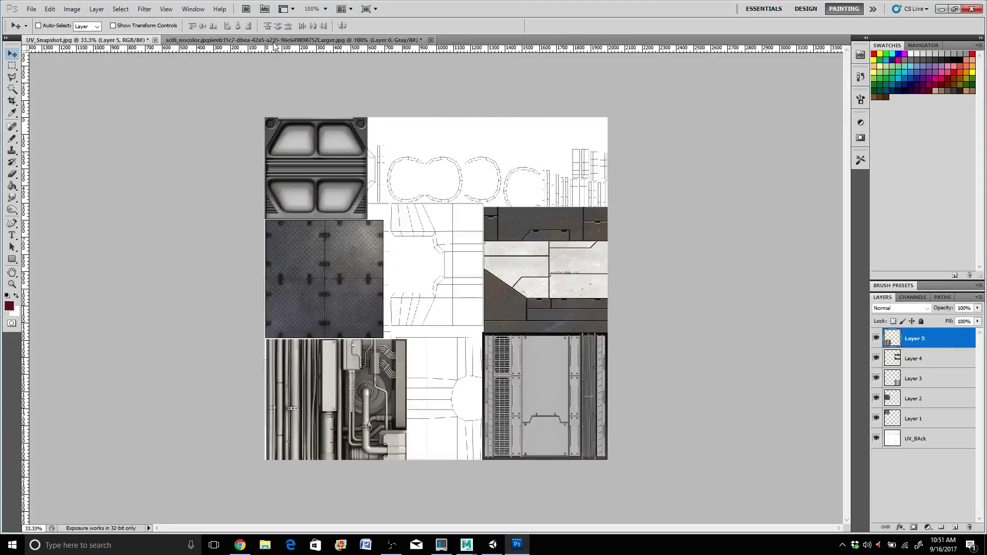
pyautogui.click(216, 40)
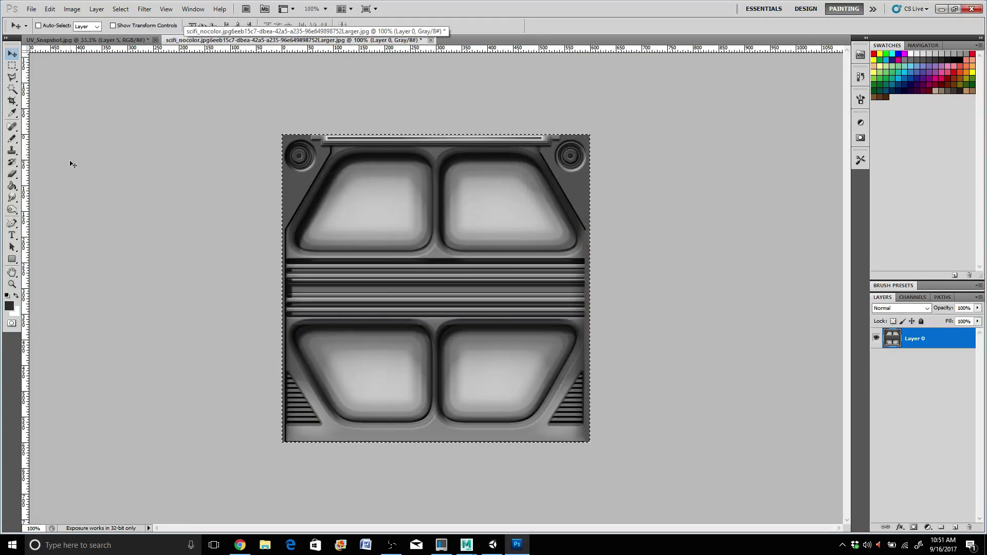
pyautogui.click(431, 40)
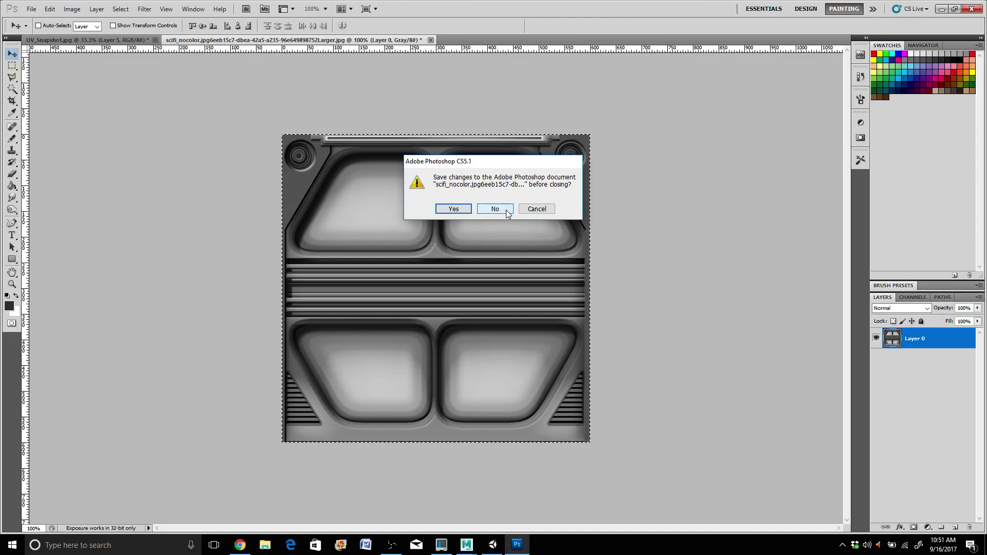
pyautogui.press('Escape')
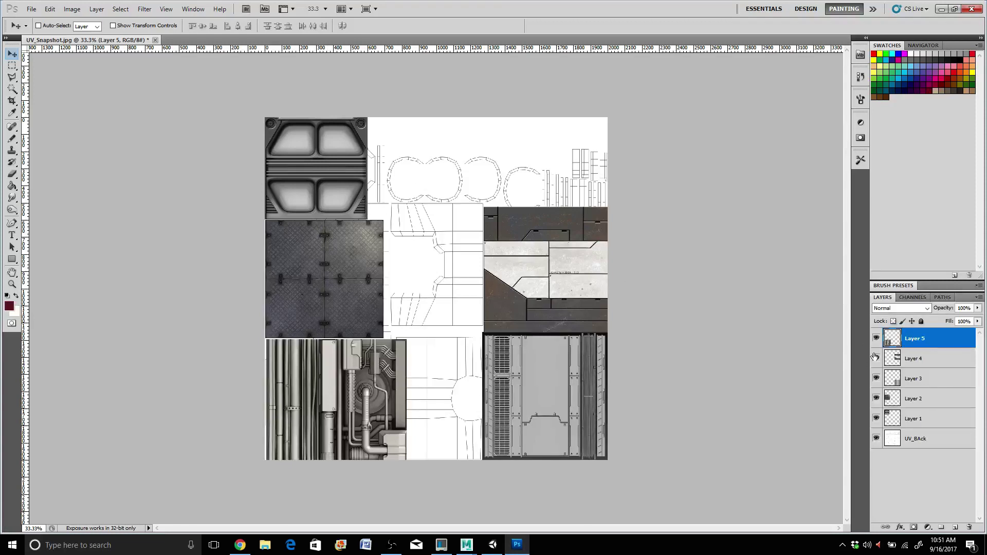
# Delete Layer 1 with the four-panel wall texture from UV_Snapshot.jpg.
pyautogui.click(918, 423)
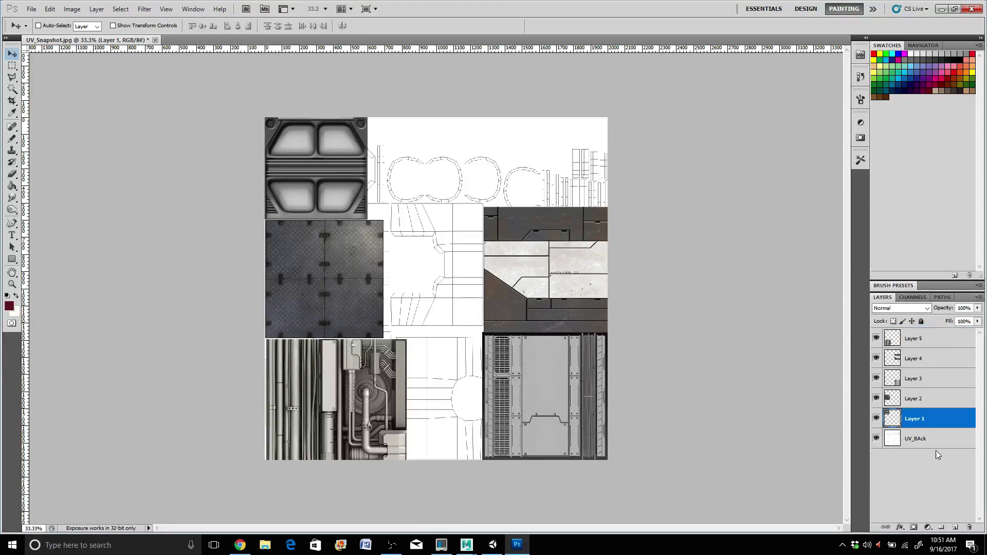
pyautogui.click(968, 527)
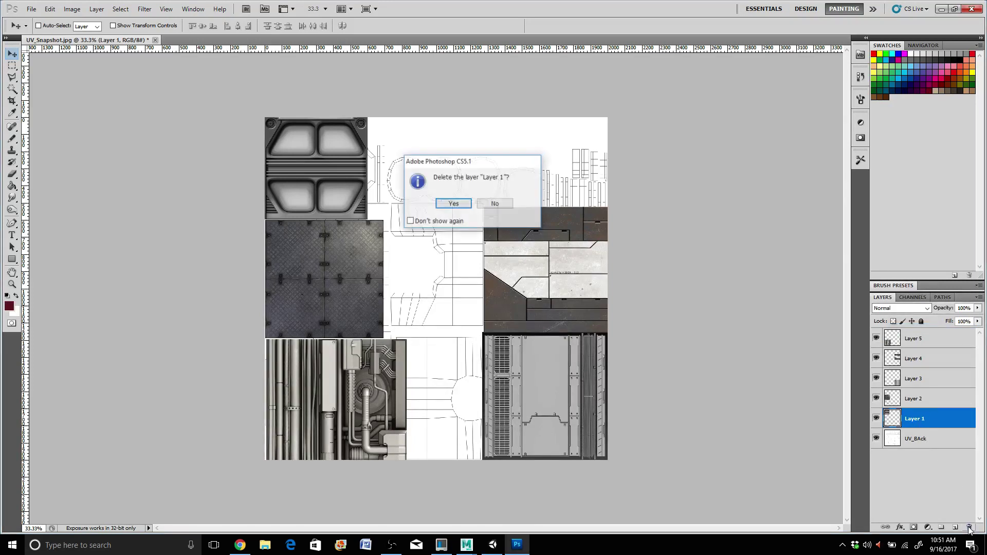
pyautogui.click(453, 204)
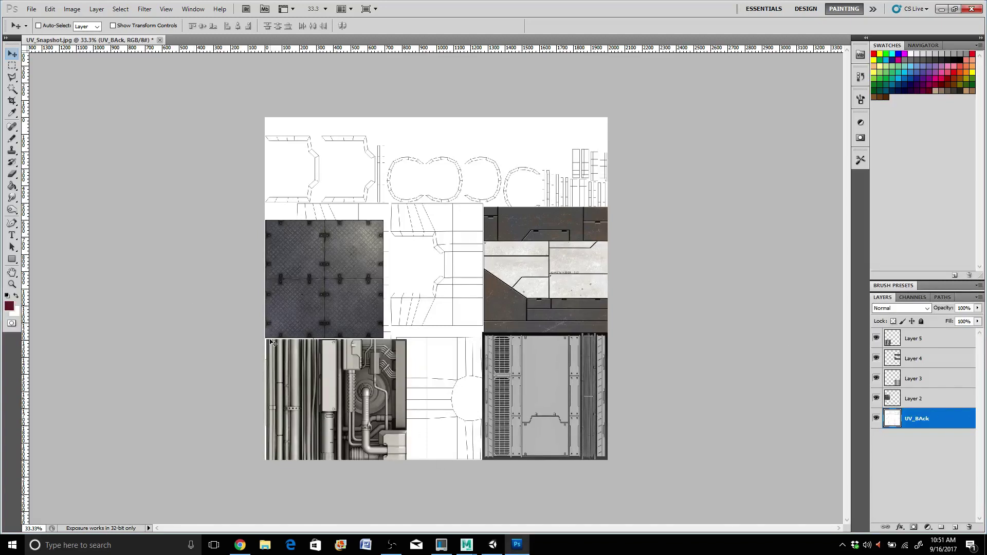
# Move the diamond plate texture on Layer 2 up and slightly right, over the UV outlines in the canvas's upper-left area.
pyautogui.click(913, 339)
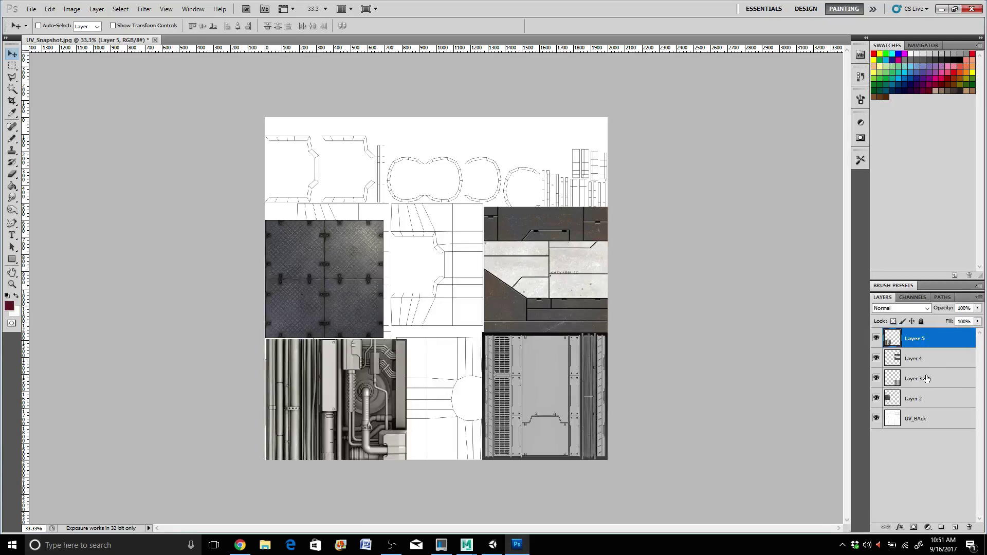
pyautogui.click(915, 402)
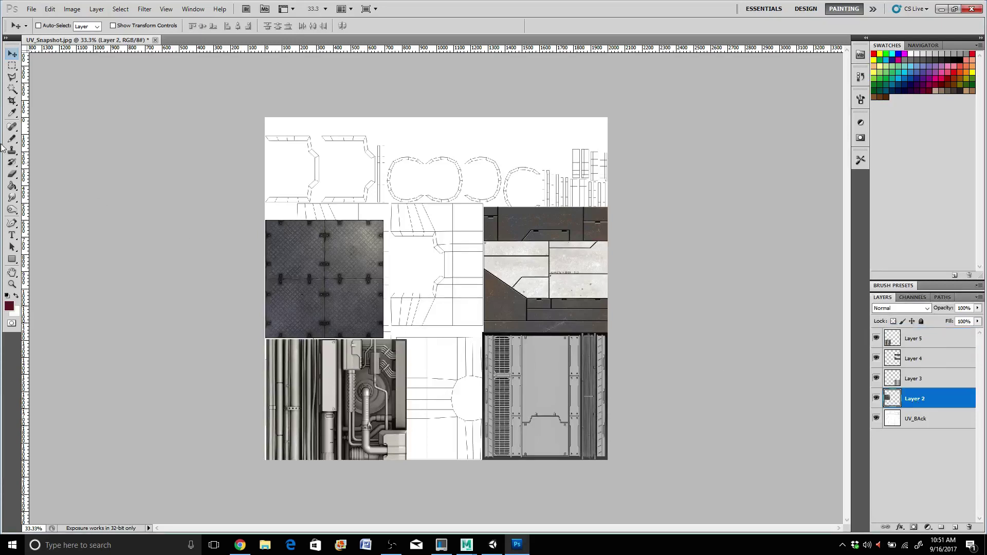
pyautogui.moveTo(340, 283); pyautogui.dragTo(362, 217)
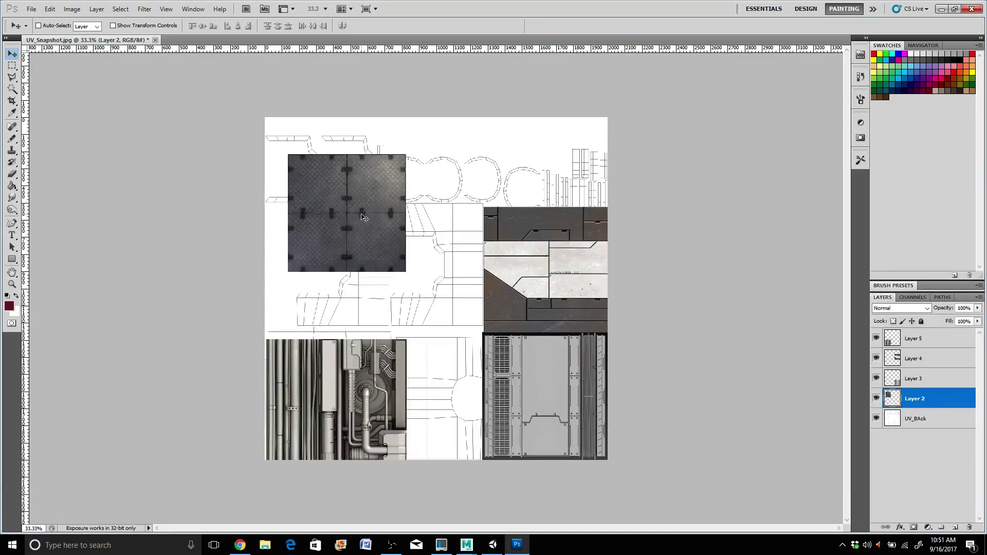
# Enlarge the diamond plate texture on Layer 2 to about half the canvas's width, filling the canvas's upper-left corner.
pyautogui.hotkey('ctrl', 't')
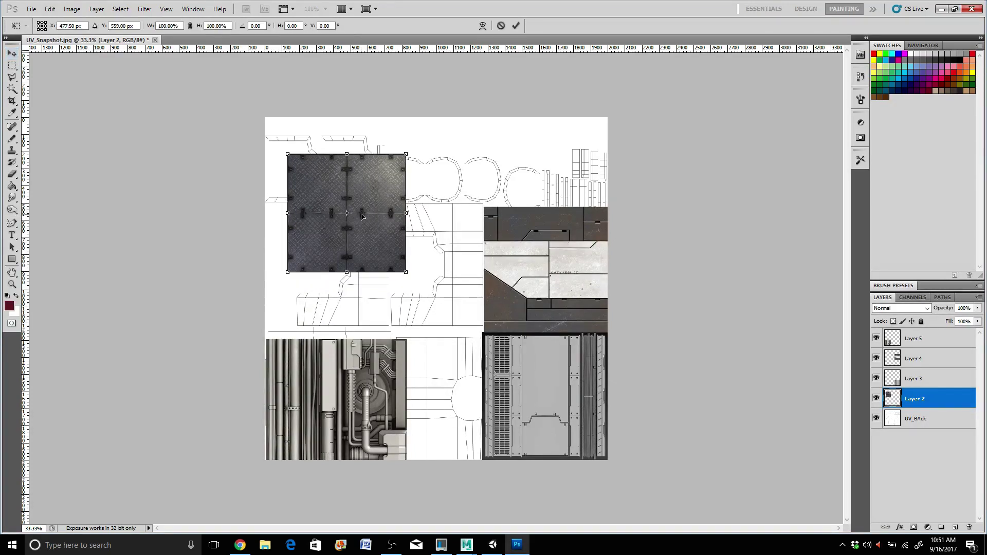
pyautogui.moveTo(406, 153); pyautogui.dragTo(448, 125)
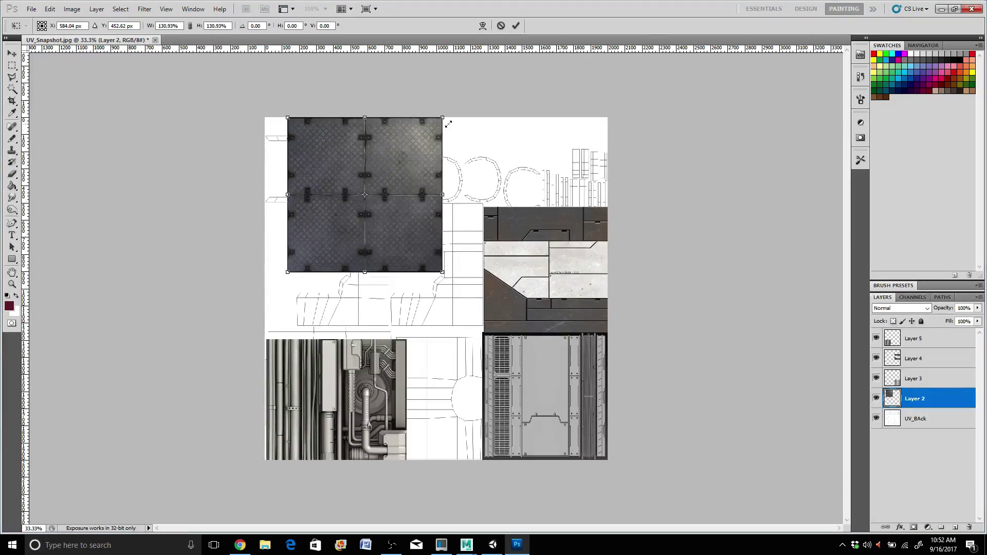
pyautogui.moveTo(288, 273); pyautogui.dragTo(268, 300)
pyautogui.press('Return')
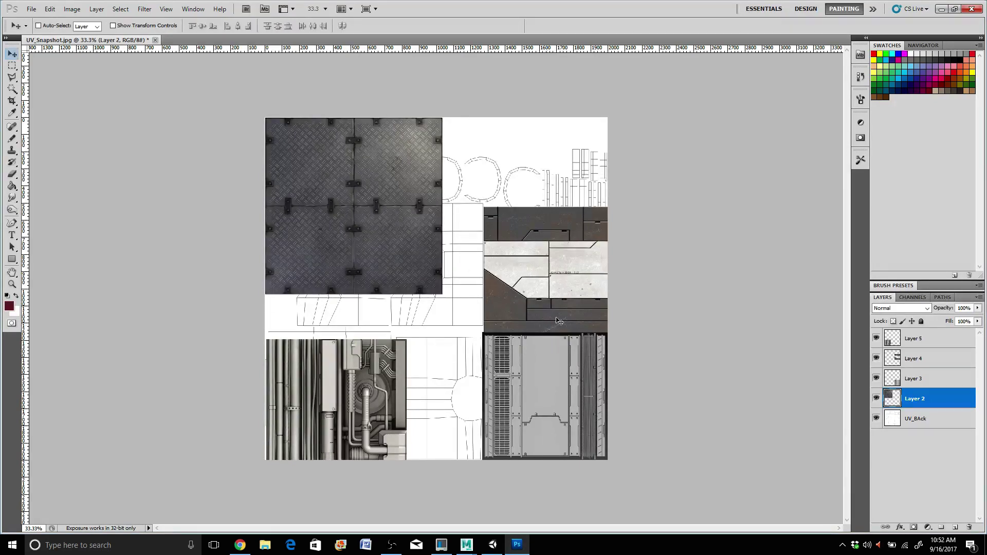
# Move the grey panel texture on Layer 3 to the canvas's upper right and the rusty wall texture on Layer 4 to the lower right.
pyautogui.click(913, 380)
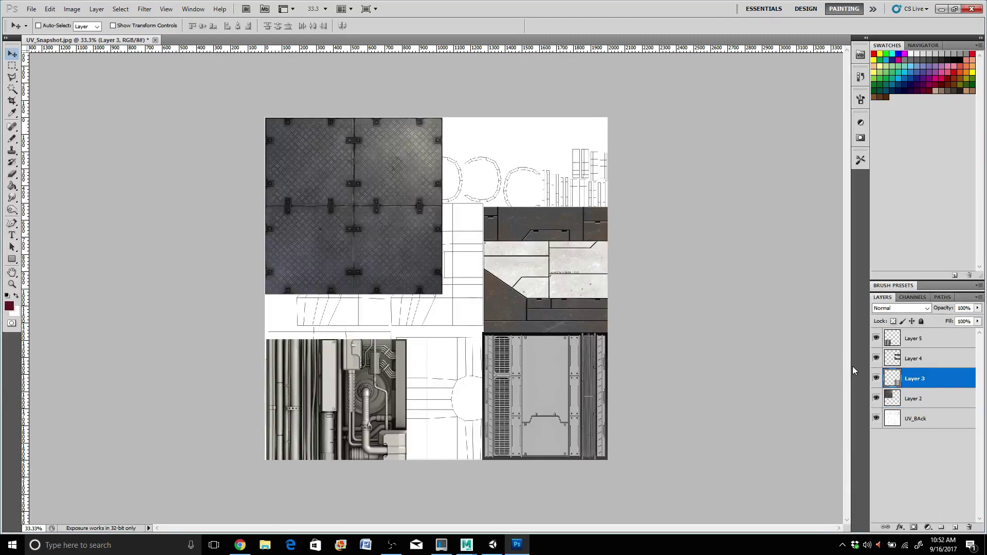
pyautogui.moveTo(541, 399); pyautogui.dragTo(527, 193)
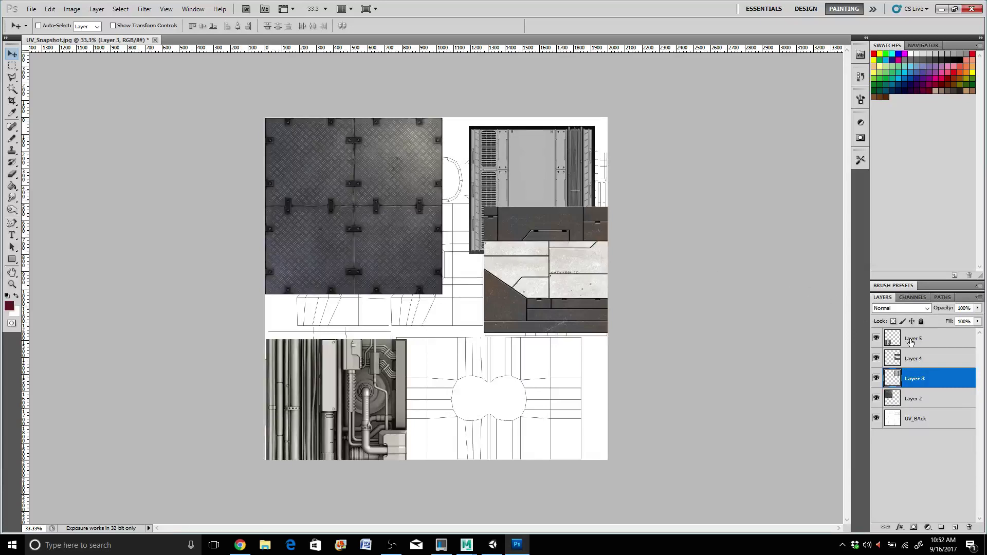
pyautogui.click(920, 359)
pyautogui.moveTo(571, 301); pyautogui.dragTo(573, 443)
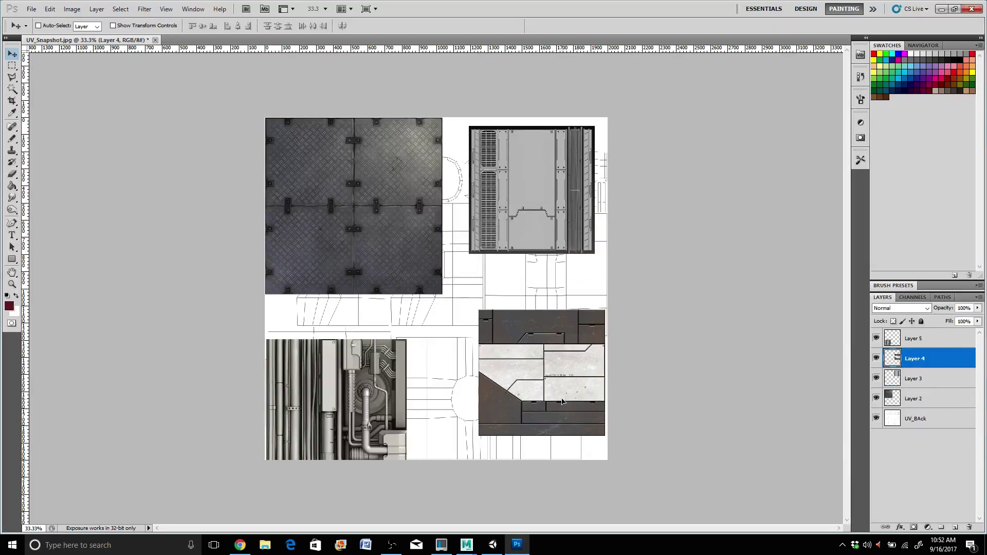
# Scale the grey panel texture on Layer 3 to about 129.5%, filling the canvas's upper-right area beside the diamond plate.
pyautogui.click(920, 379)
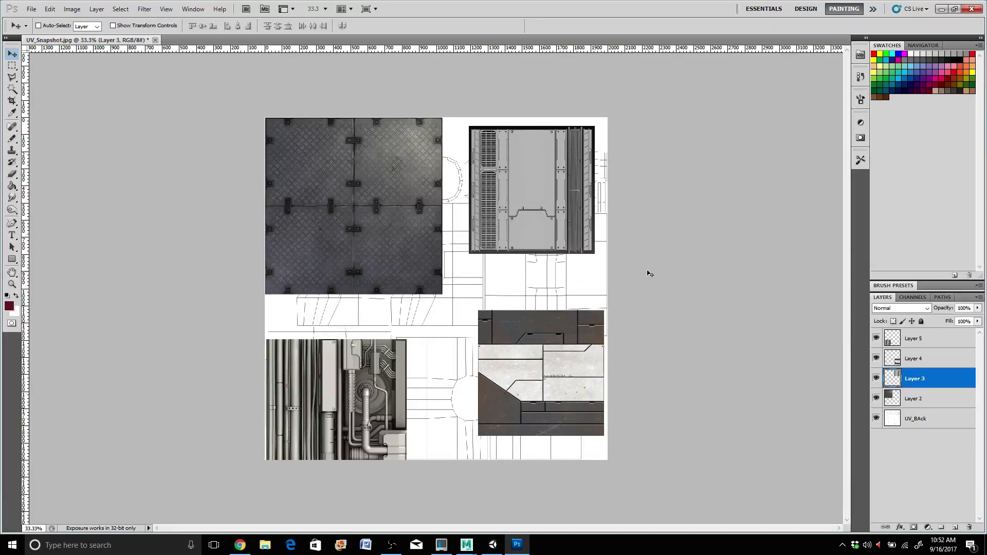
pyautogui.hotkey('ctrl', 't')
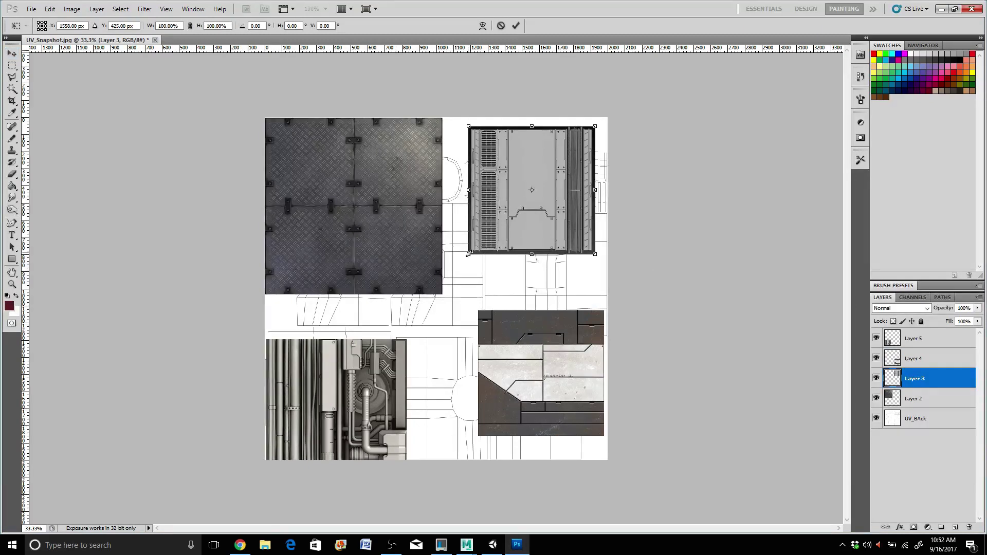
pyautogui.moveTo(469, 254); pyautogui.dragTo(443, 281)
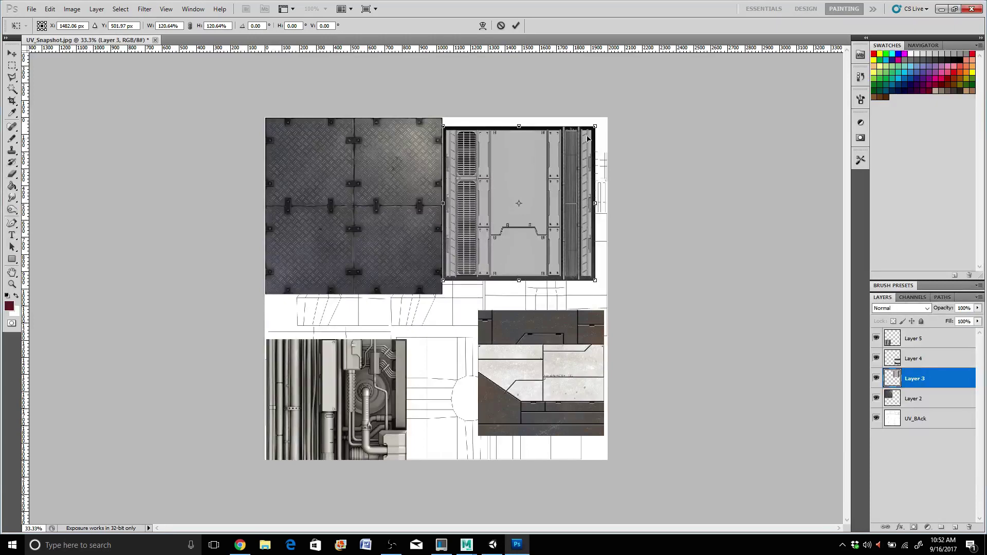
pyautogui.moveTo(595, 125); pyautogui.dragTo(604, 120)
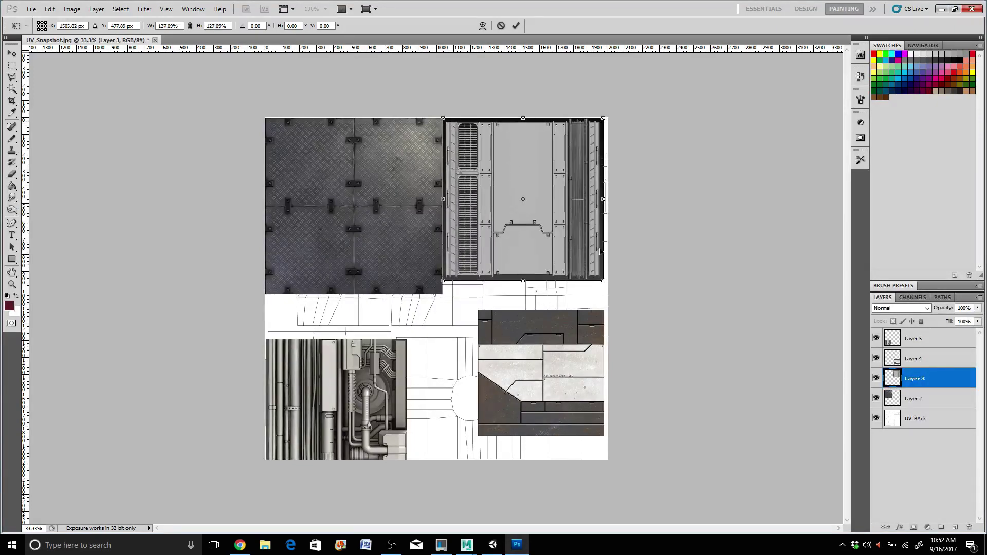
pyautogui.moveTo(601, 278); pyautogui.dragTo(609, 282)
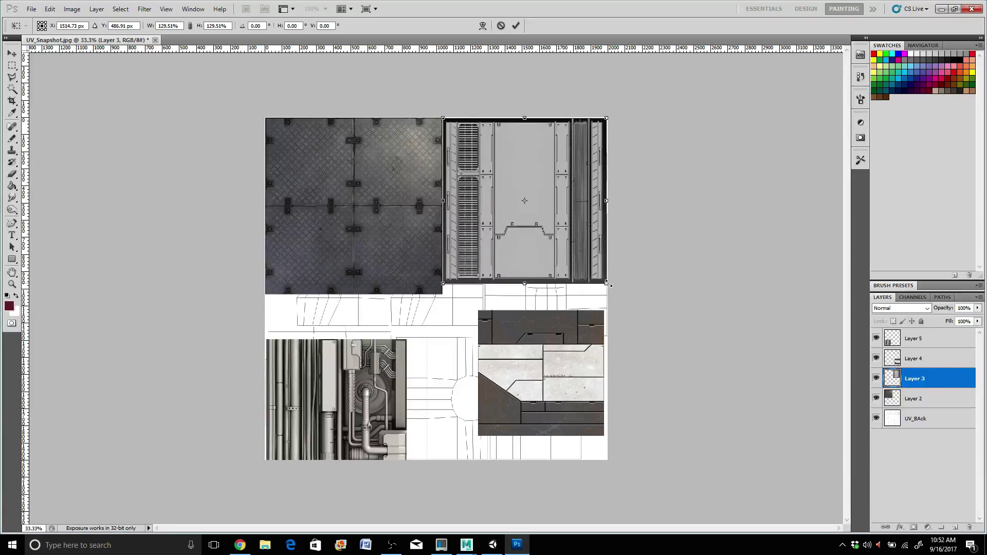
pyautogui.press('Return')
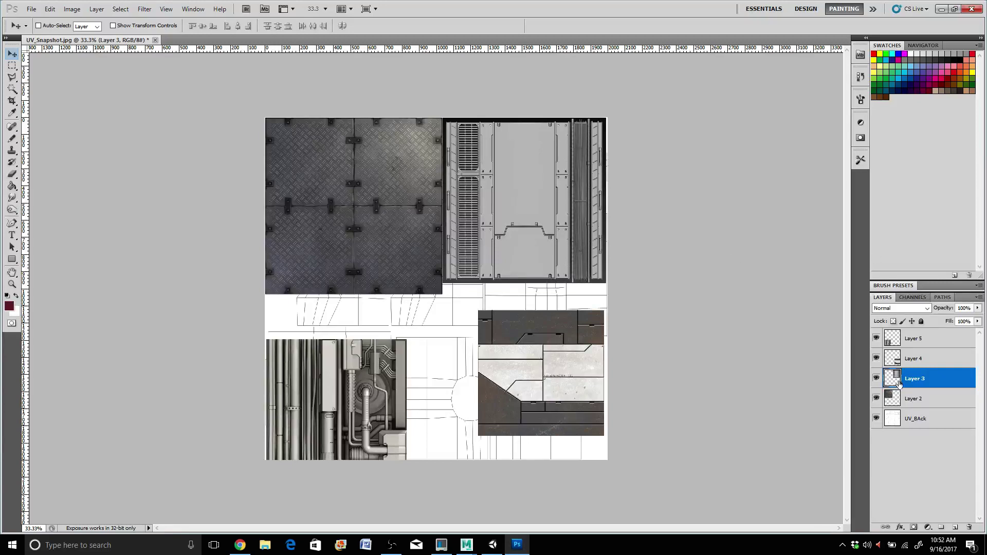
# Scale the pipes texture on Layer 5 to 112.30% and move it up so it lies fully inside the canvas.
pyautogui.click(920, 404)
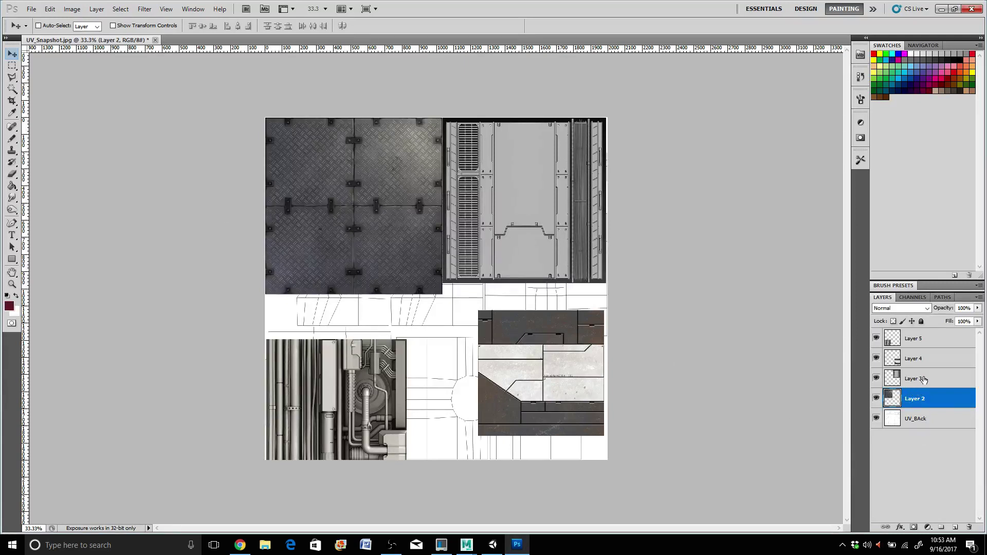
pyautogui.click(920, 343)
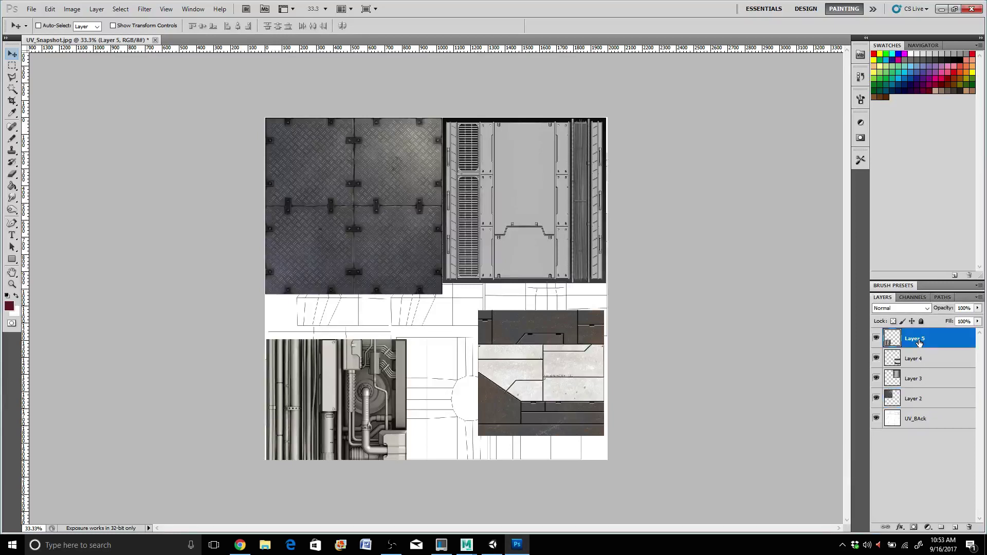
pyautogui.hotkey('ctrl', 't')
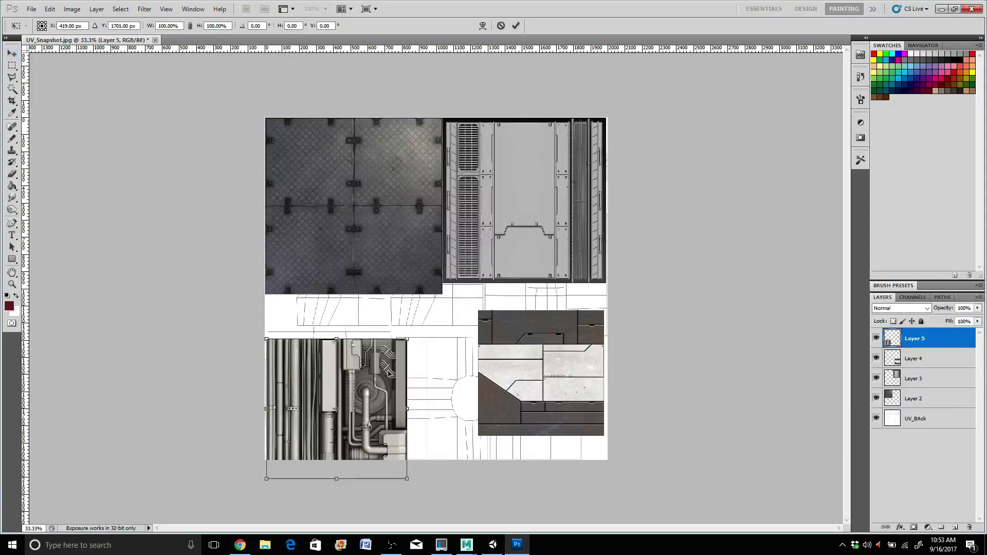
pyautogui.keyDown('shift'); pyautogui.moveTo(408, 337); pyautogui.dragTo(424, 321); pyautogui.keyUp('shift')
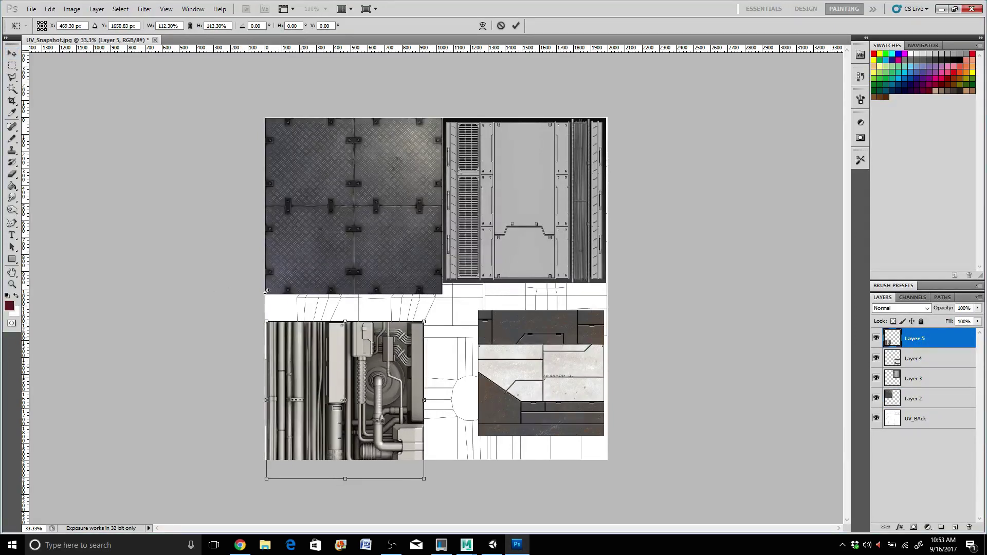
pyautogui.click(11, 58)
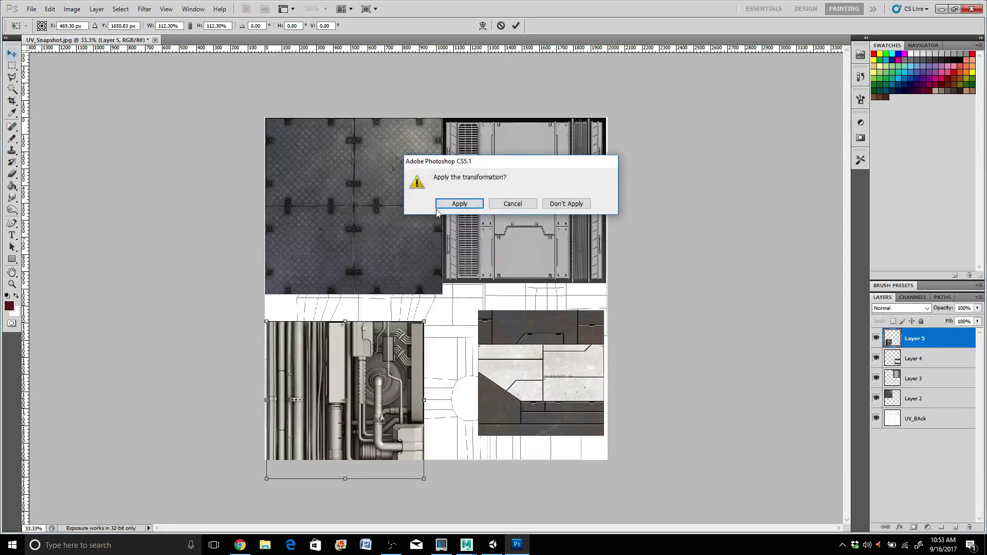
pyautogui.click(459, 204)
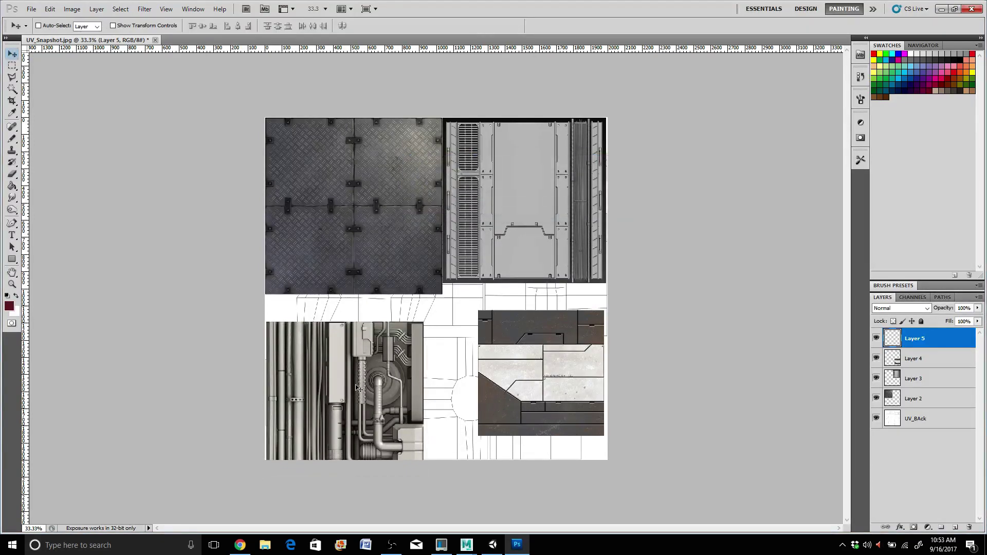
pyautogui.moveTo(353, 387); pyautogui.dragTo(360, 366)
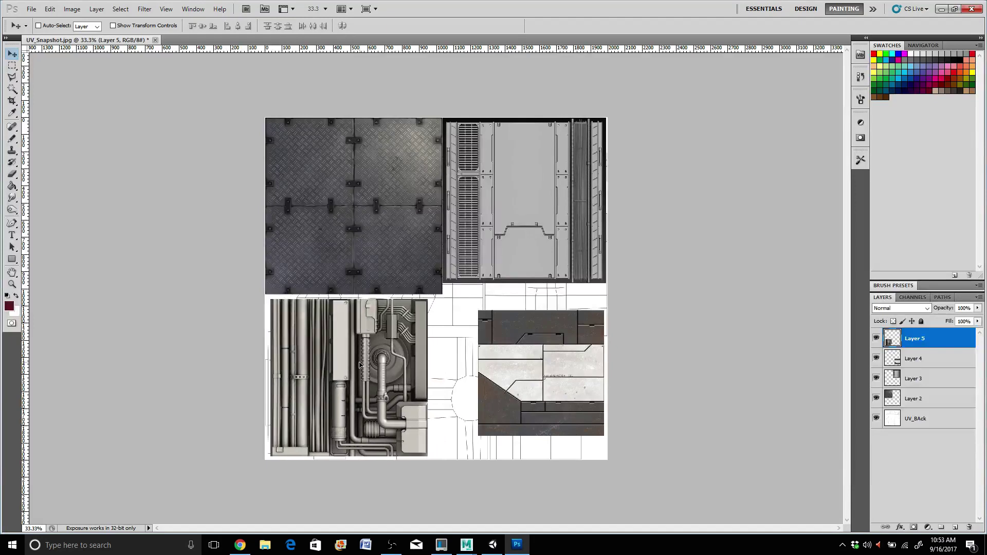
# Enlarge the pipes texture on Layer 5 slightly more and fit it into the canvas's lower-left corner, directly below the diamond plate.
pyautogui.hotkey('ctrl', 't')
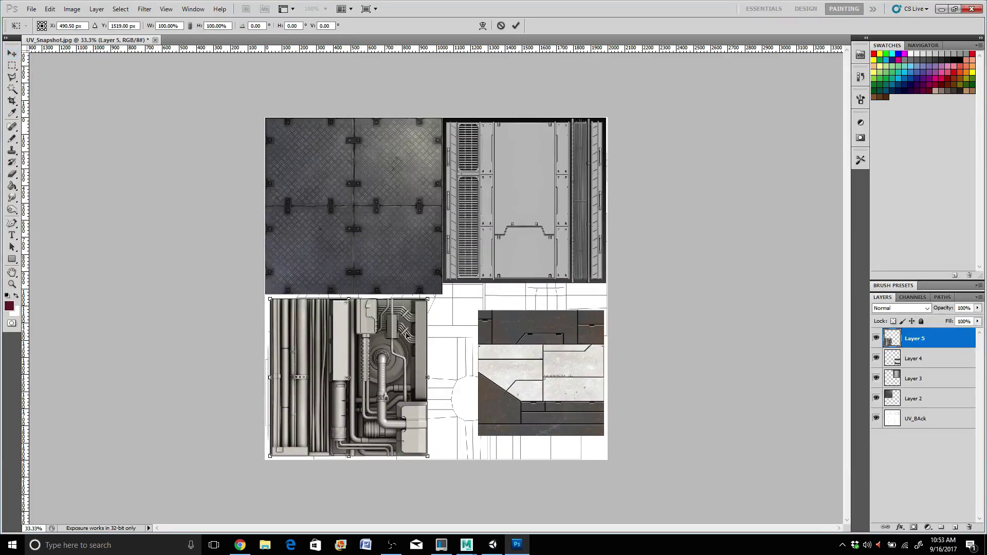
pyautogui.moveTo(427, 299); pyautogui.dragTo(436, 293)
pyautogui.press('Return')
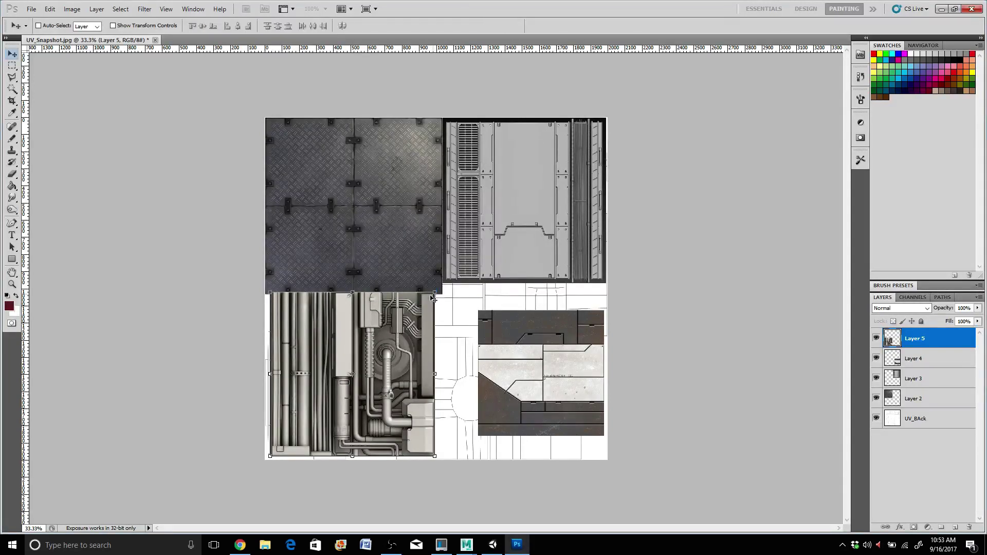
pyautogui.moveTo(372, 331); pyautogui.dragTo(367, 334)
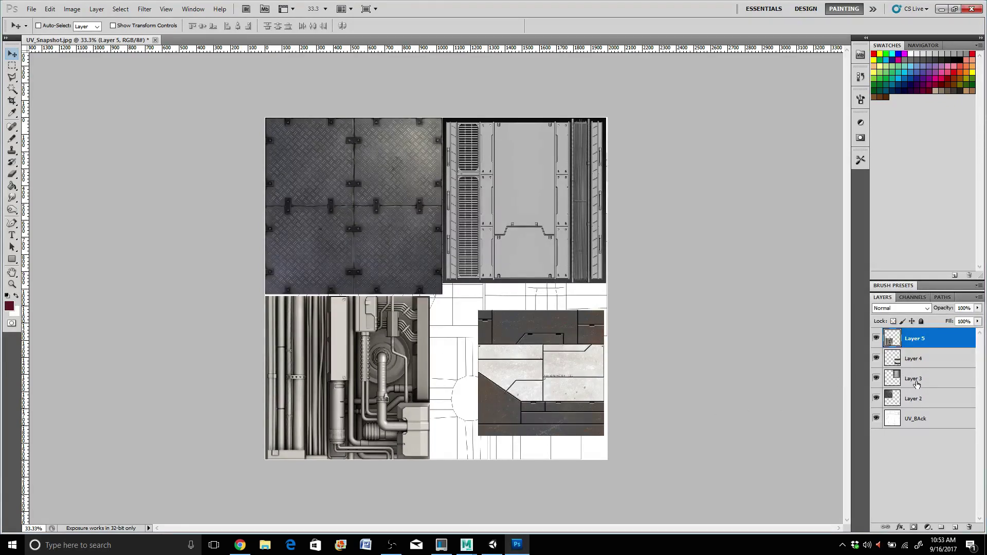
# Scale the rusty wall texture on Layer 4 to about 130%, filling the canvas's lower-right area below the grey panel.
pyautogui.click(919, 363)
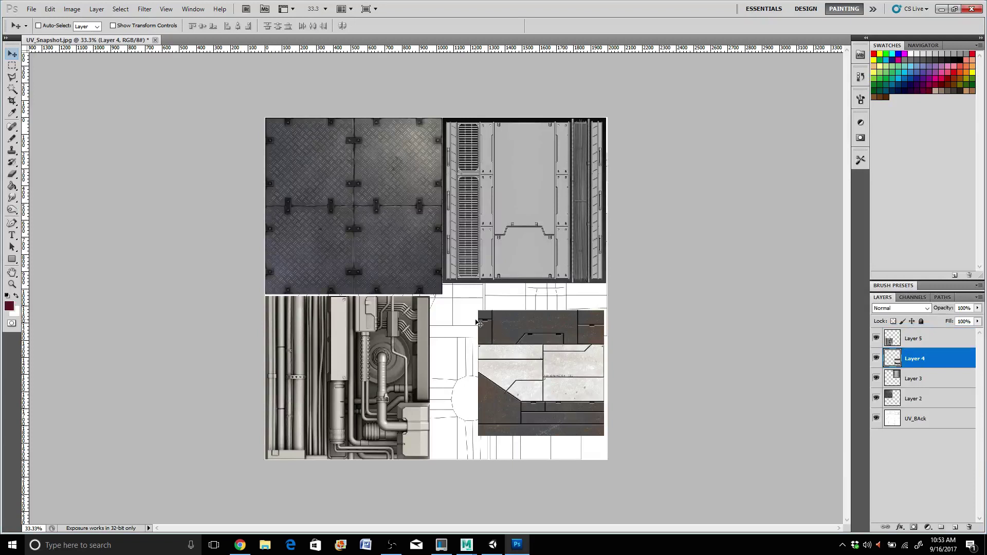
pyautogui.hotkey('ctrl', 't')
pyautogui.keyDown('shift'); pyautogui.moveTo(478, 312); pyautogui.dragTo(442, 292); pyautogui.keyUp('shift')
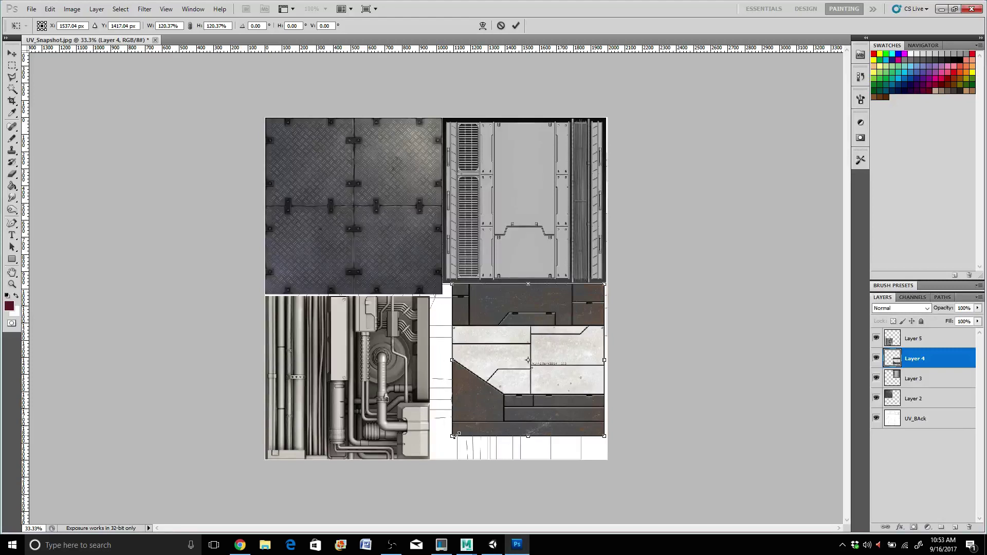
pyautogui.keyDown('shift'); pyautogui.moveTo(447, 436); pyautogui.dragTo(440, 443); pyautogui.keyUp('shift')
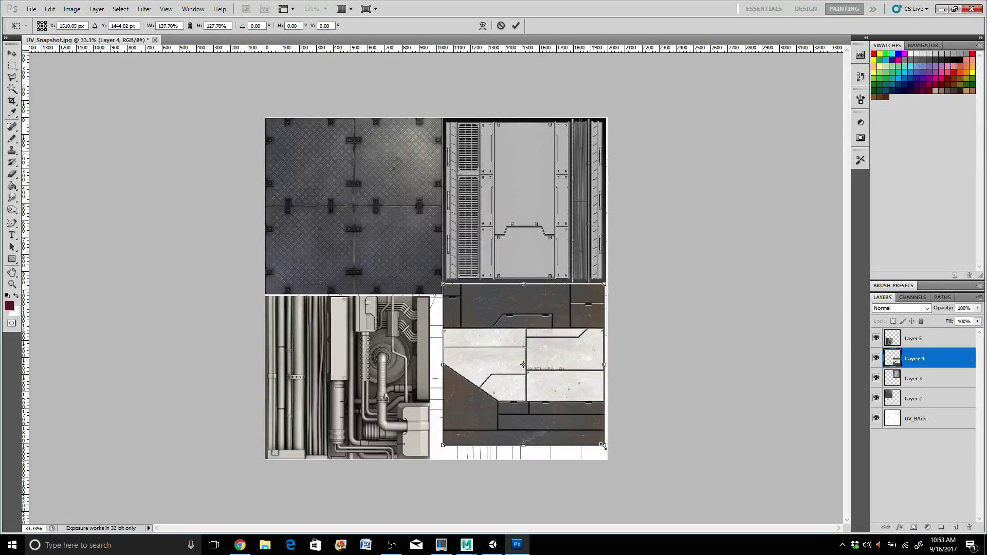
pyautogui.keyDown('shift'); pyautogui.moveTo(607, 449); pyautogui.dragTo(609, 450); pyautogui.keyUp('shift')
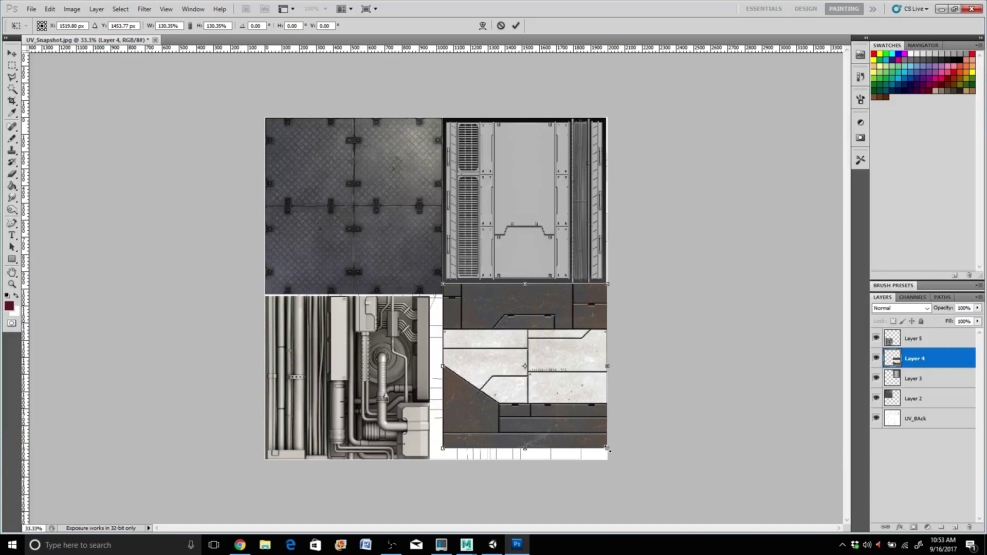
pyautogui.press('Return')
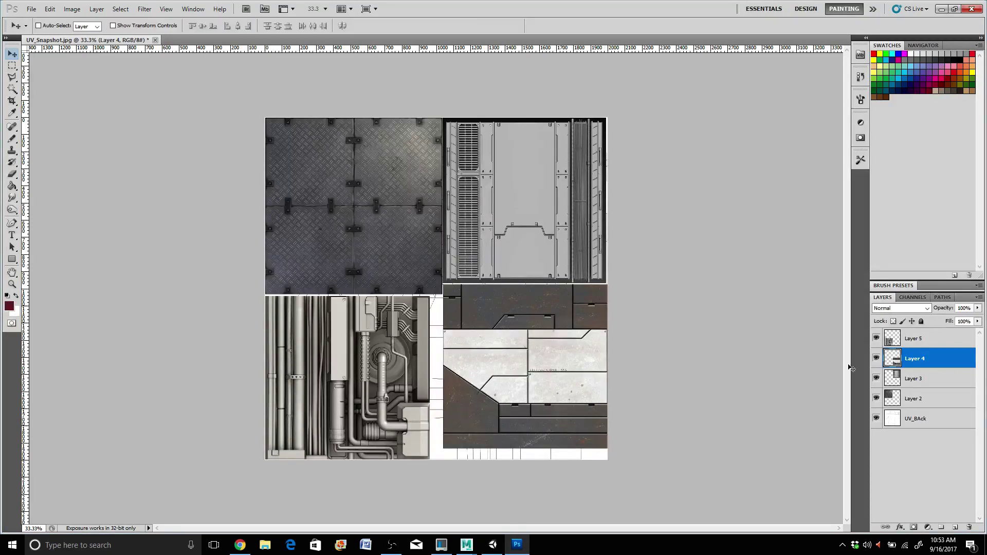
# Rename Layer 5 as wall_Pipes and Layer 4 as Wall_01.
pyautogui.doubleClick(915, 340)
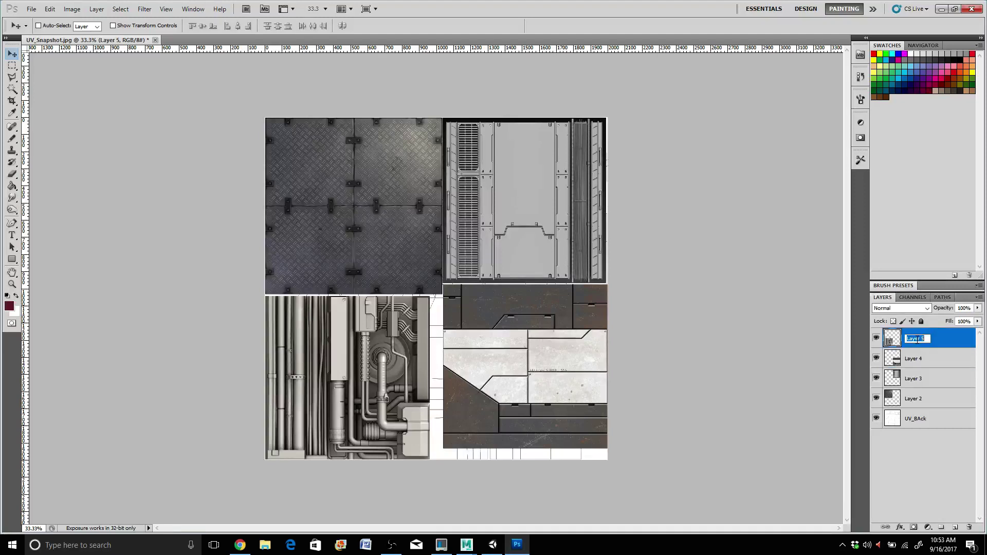
pyautogui.write('wall_Pipes')
pyautogui.press('Return')
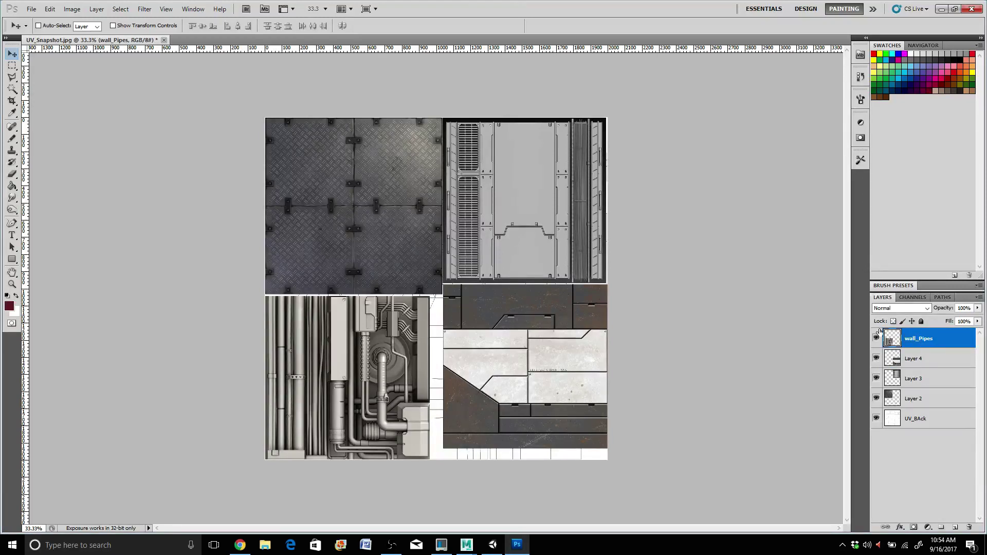
pyautogui.doubleClick(921, 359)
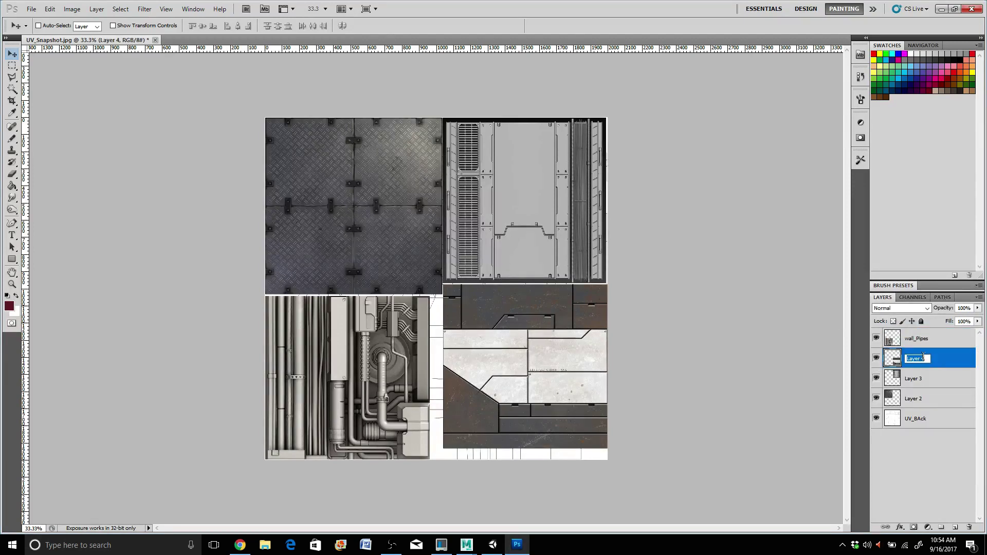
pyautogui.write('Wall_01')
pyautogui.press('Return')
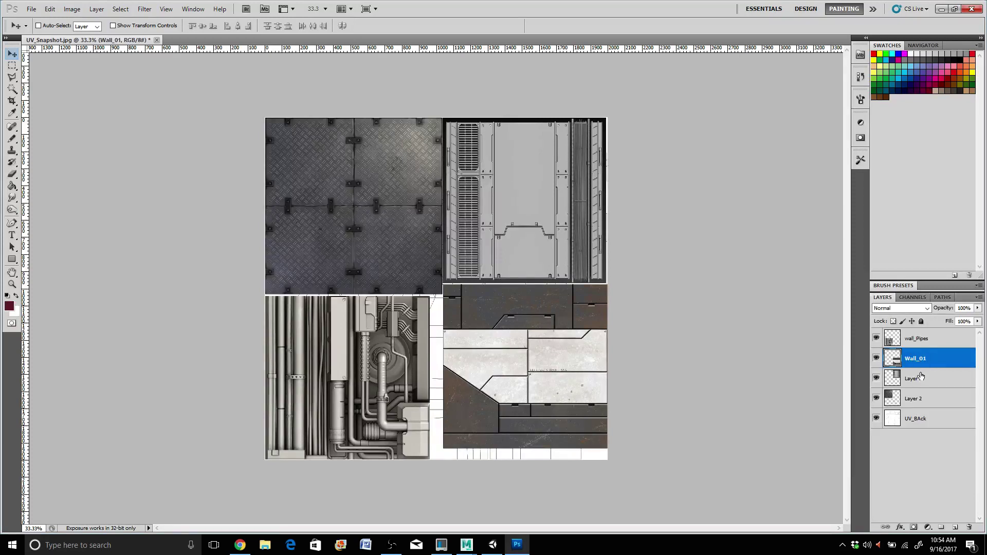
pyautogui.click(930, 396)
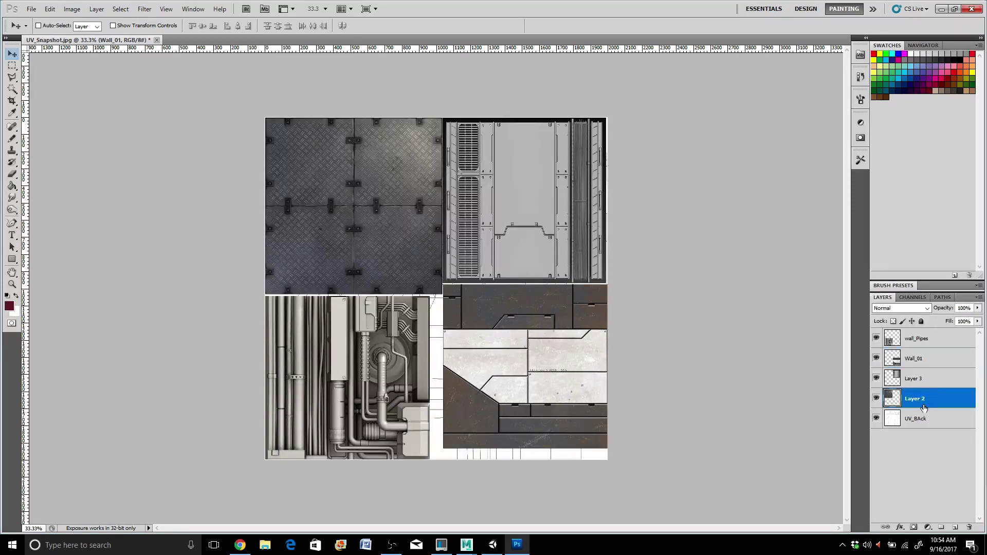
pyautogui.doubleClick(924, 406)
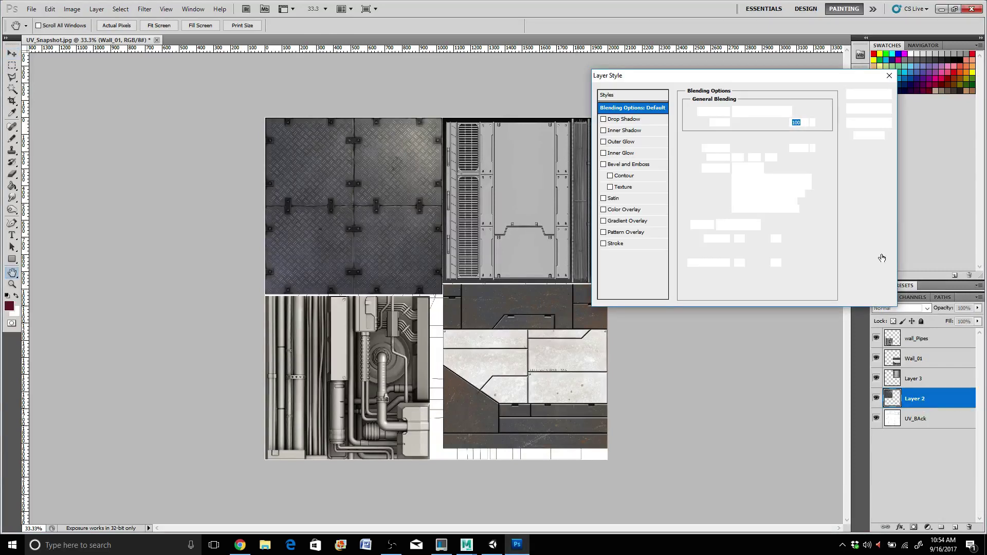
pyautogui.click(890, 76)
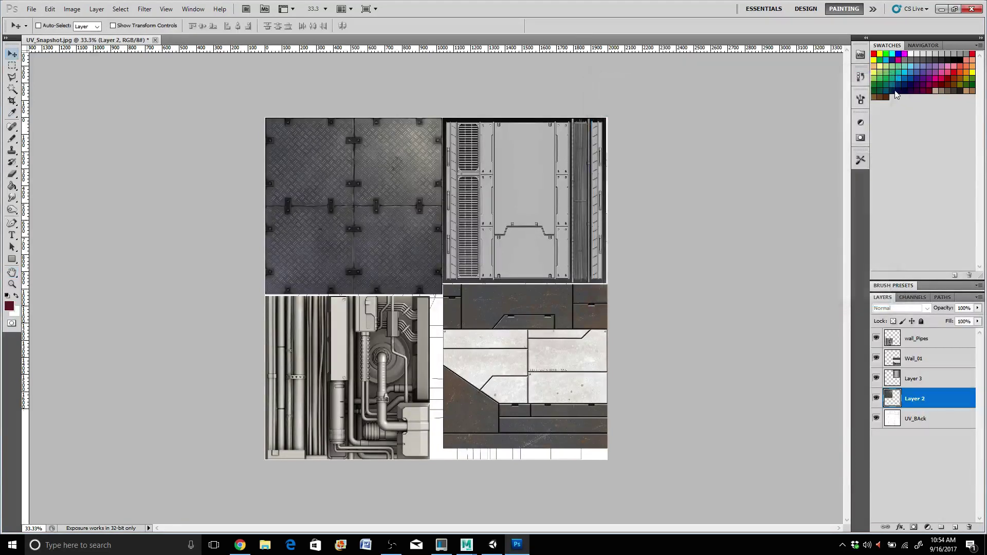
pyautogui.doubleClick(918, 404)
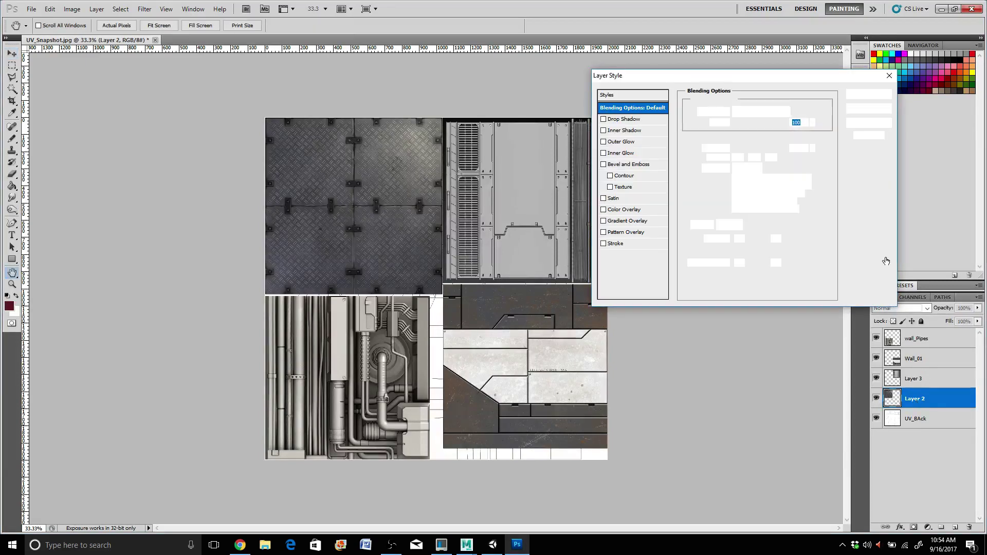
pyautogui.press('Escape')
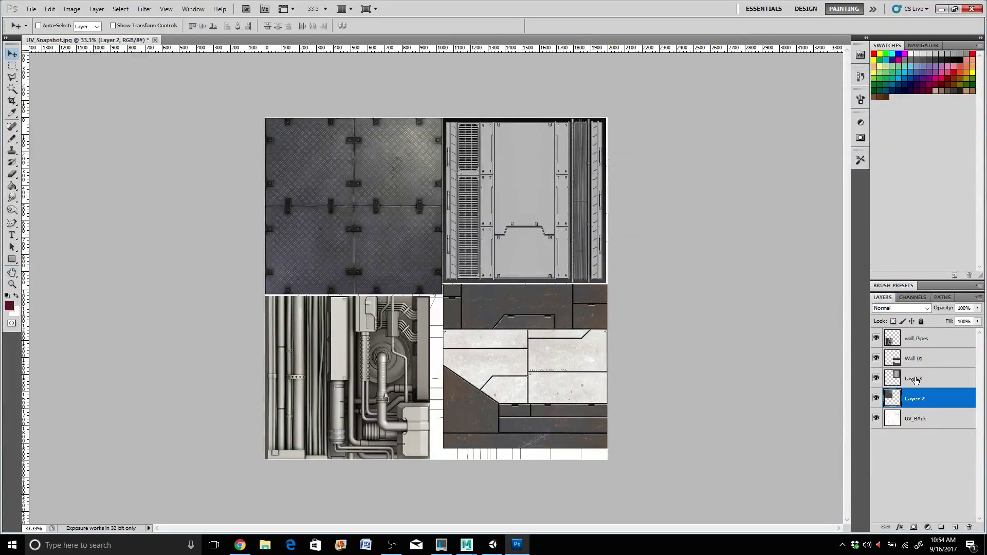
# Rename Layer 3 as wall2 and Layer 2 as ground.
pyautogui.click(915, 379)
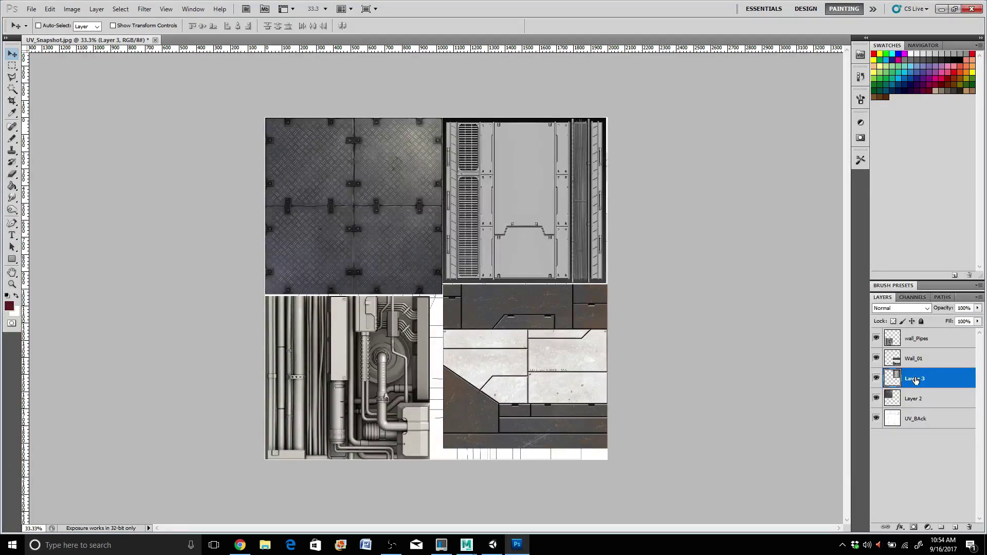
pyautogui.doubleClick(915, 379)
pyautogui.write('wall2')
pyautogui.press('Return')
pyautogui.click(915, 399)
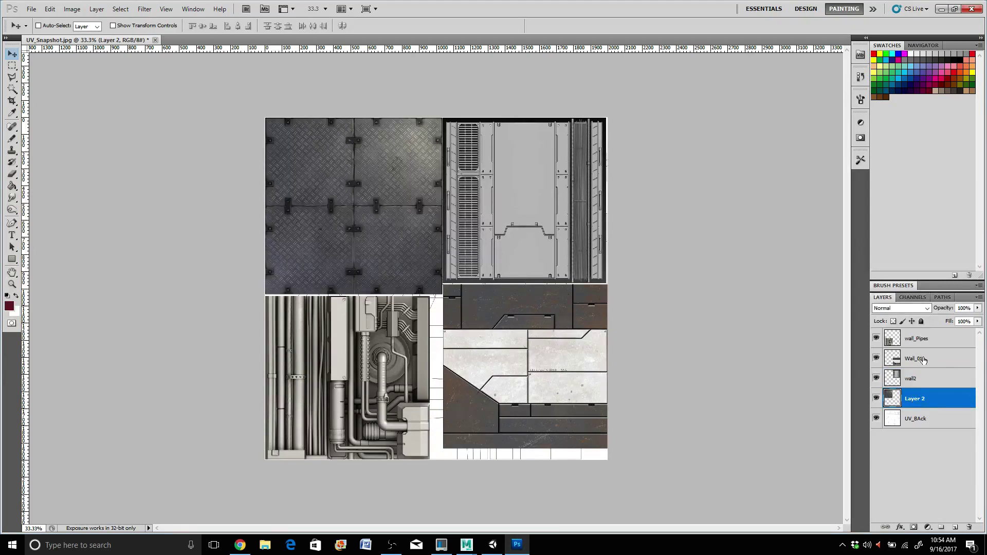
pyautogui.doubleClick(917, 400)
pyautogui.write('ground')
pyautogui.press('Return')
pyautogui.click(929, 423)
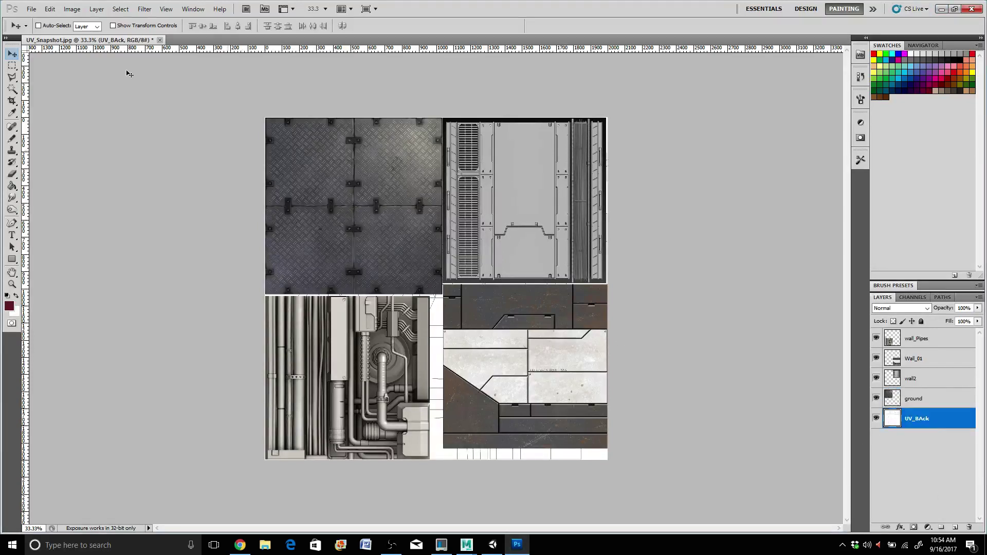
# Save the layered document as UV_JunctionX4.psd in Photoshop format in the sourceimages folder.
pyautogui.click(31, 9)
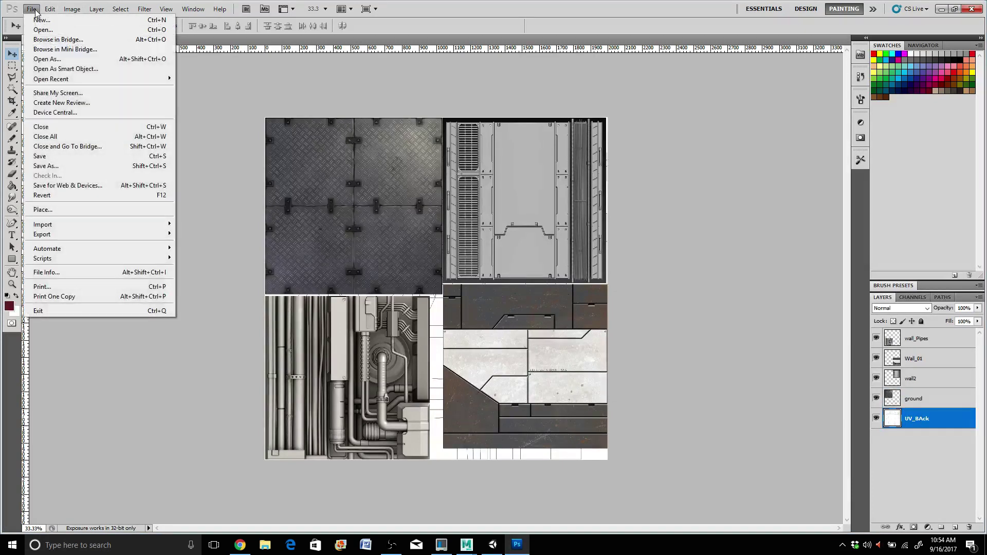
pyautogui.click(61, 165)
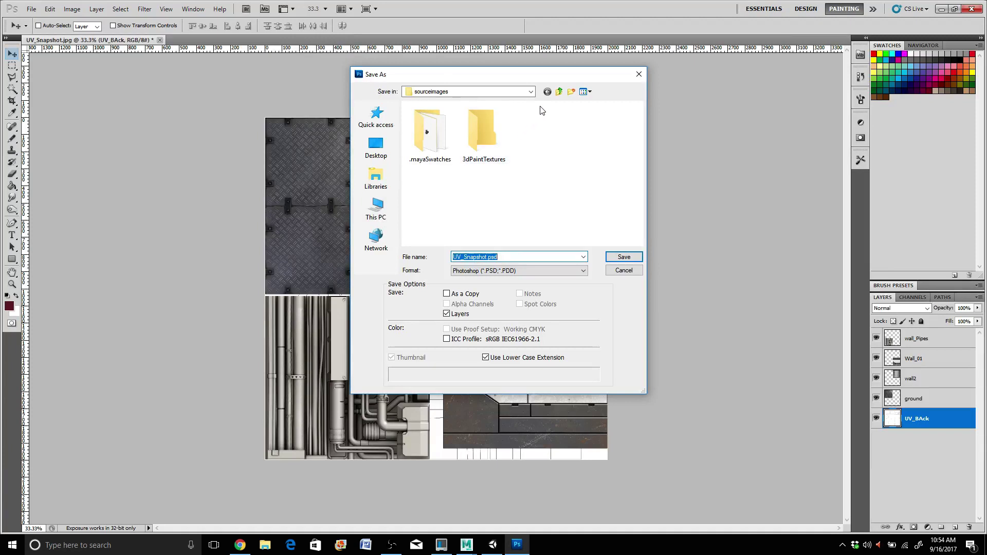
pyautogui.click(488, 257)
pyautogui.write('_')
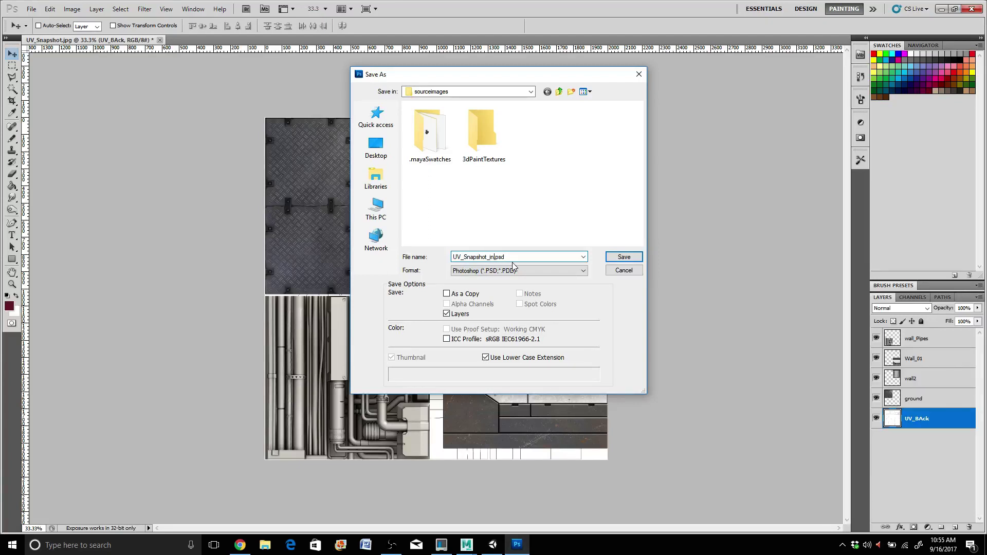
pyautogui.press('BackSpace')
pyautogui.press('BackSpace')
pyautogui.press('BackSpace')
pyautogui.press('BackSpace')
pyautogui.press('BackSpace')
pyautogui.press('BackSpace')
pyautogui.press('BackSpace')
pyautogui.press('BackSpace')
pyautogui.press('BackSpace')
pyautogui.press('BackSpace')
pyautogui.press('BackSpace')
pyautogui.write('UV_JunctionX4')
pyautogui.click(633, 256)
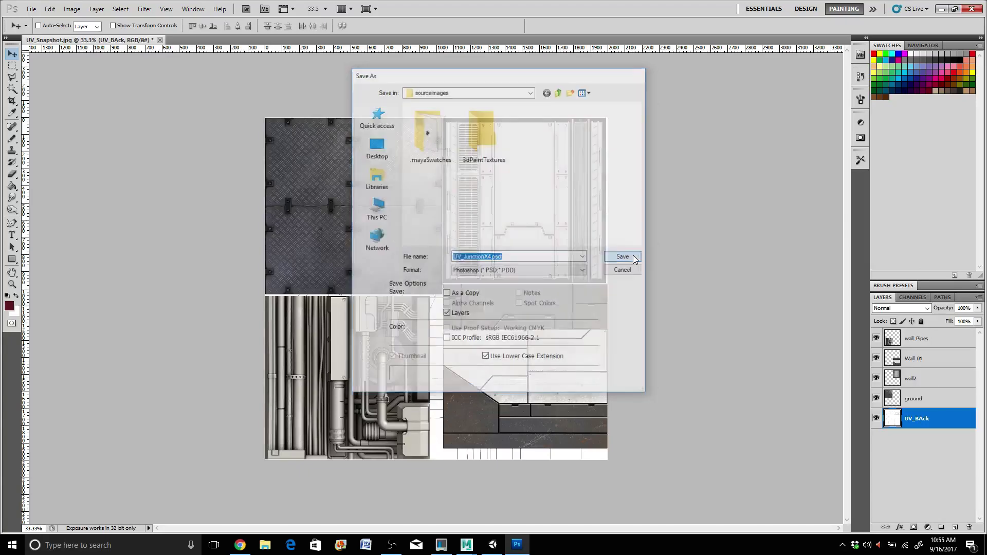
pyautogui.press('Return')
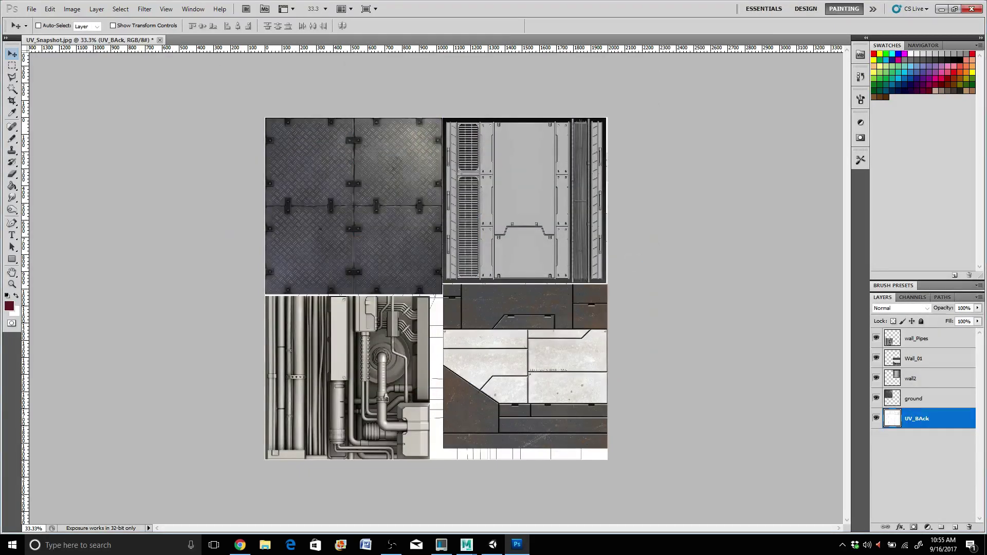
pyautogui.click(31, 9)
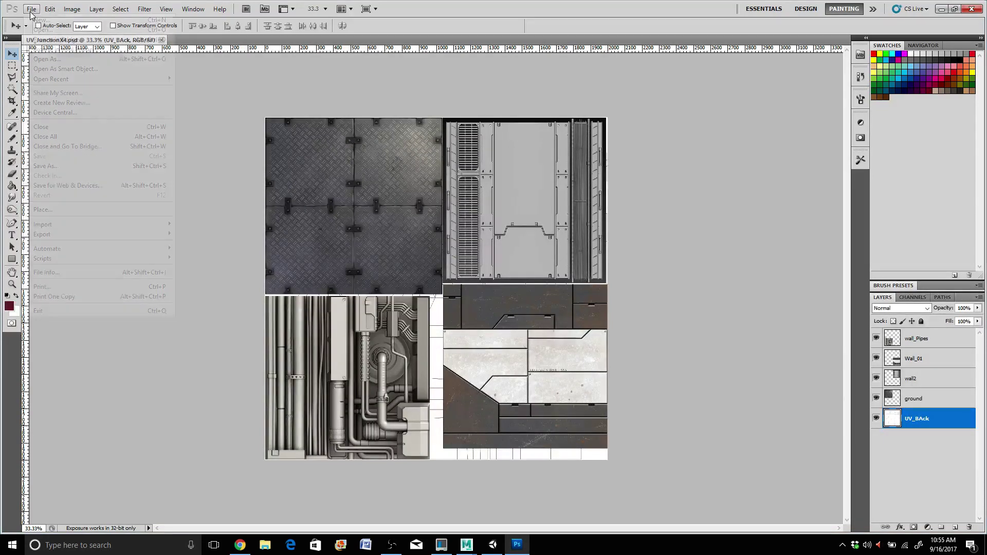
pyautogui.click(44, 29)
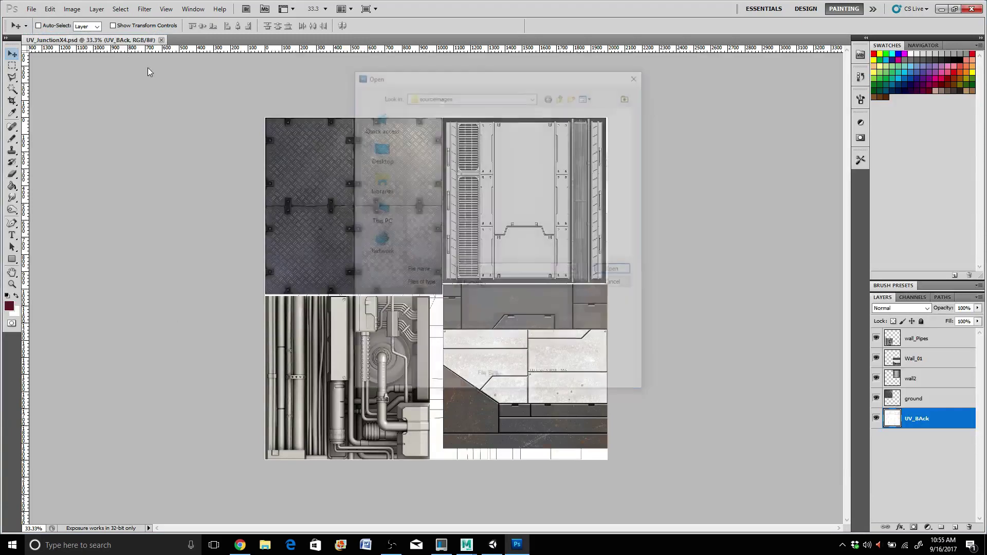
pyautogui.click(617, 285)
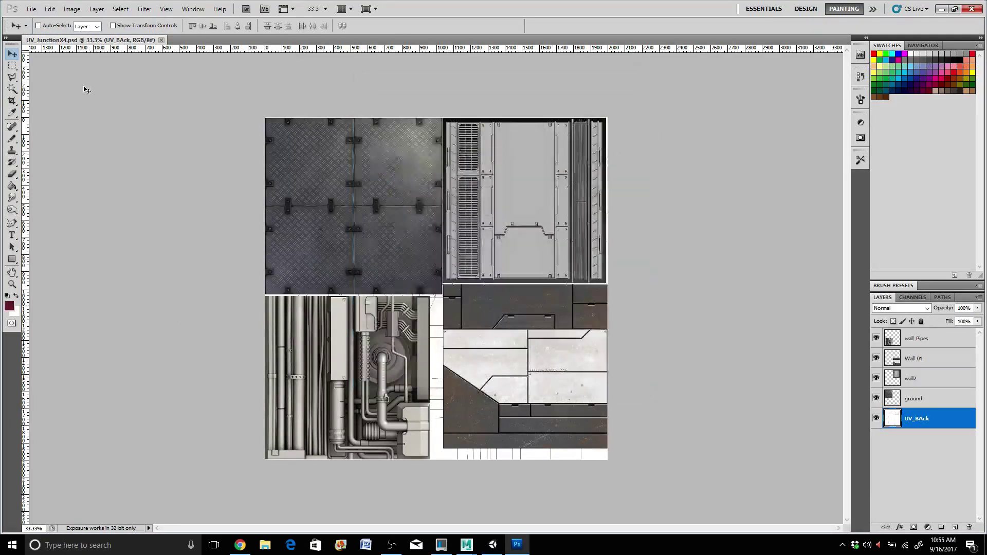
# Save a Targa copy of the texture as UV_JunctionX4.tga in the sourceimages folder.
pyautogui.click(31, 9)
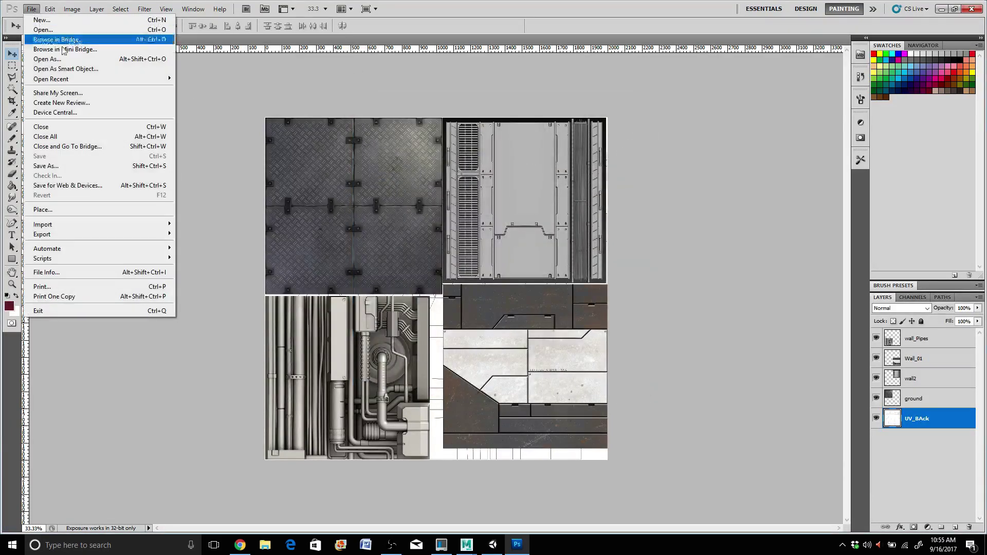
pyautogui.click(70, 164)
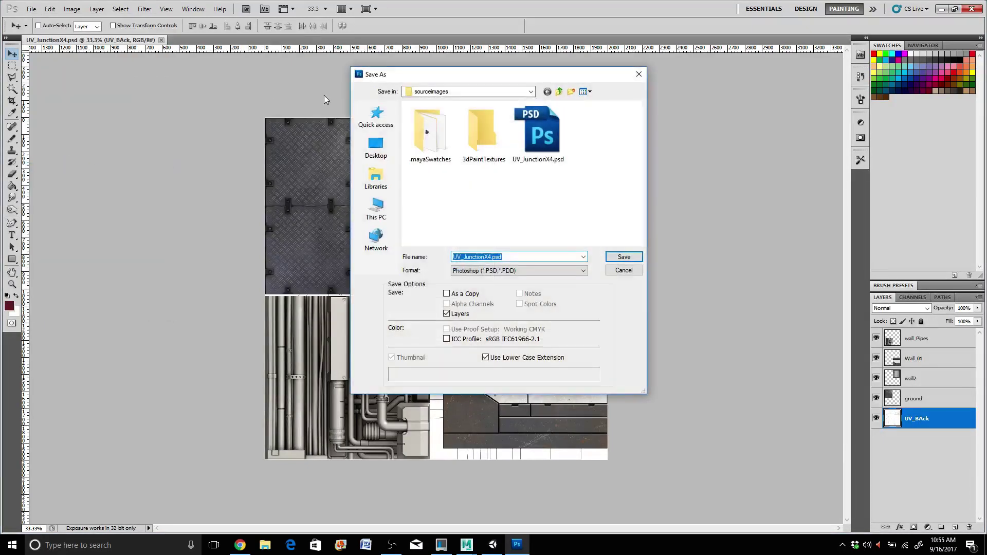
pyautogui.click(532, 271)
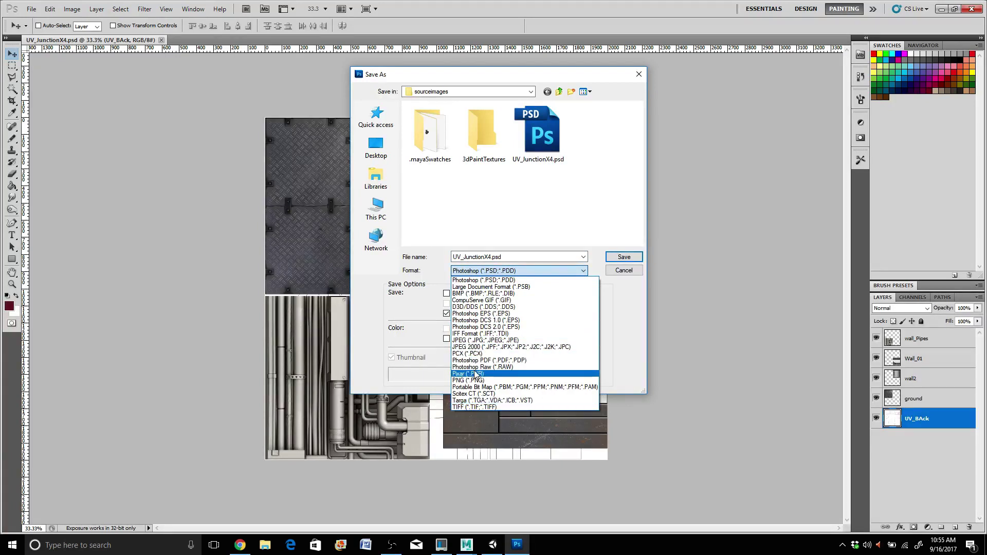
pyautogui.click(480, 401)
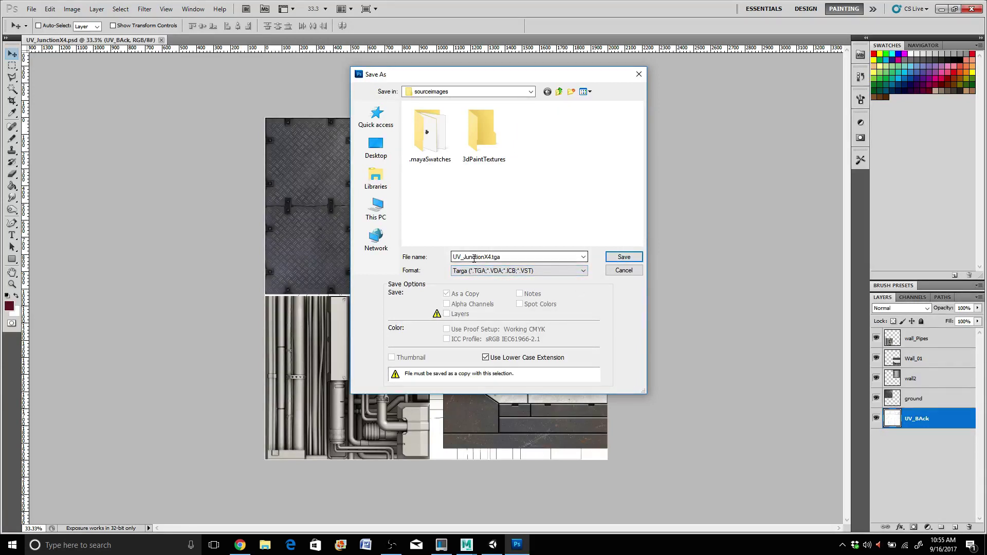
pyautogui.click(623, 257)
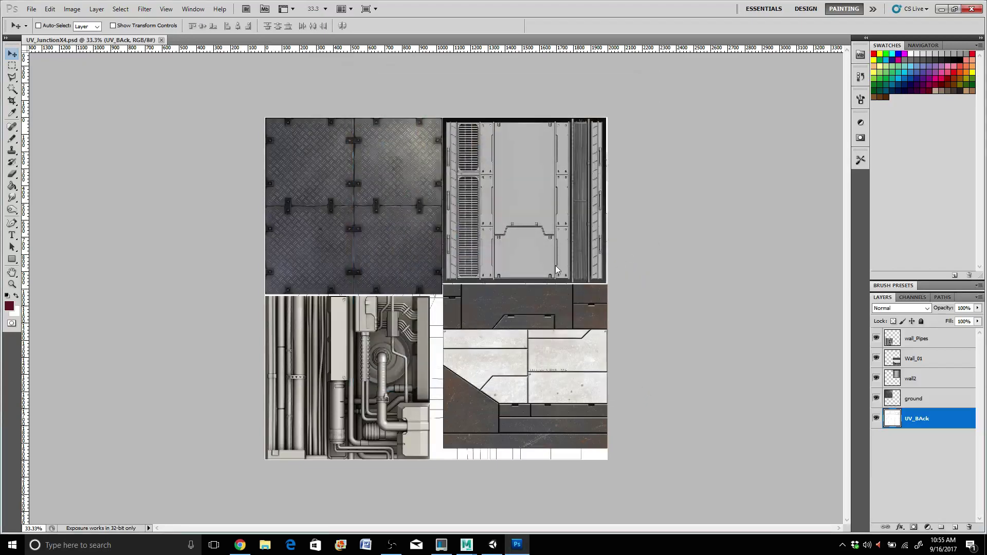
pyautogui.click(493, 177)
# Switch to Maya and delete the construction history of the Mesh_X4_Junction mesh.
pyautogui.click(979, 11)
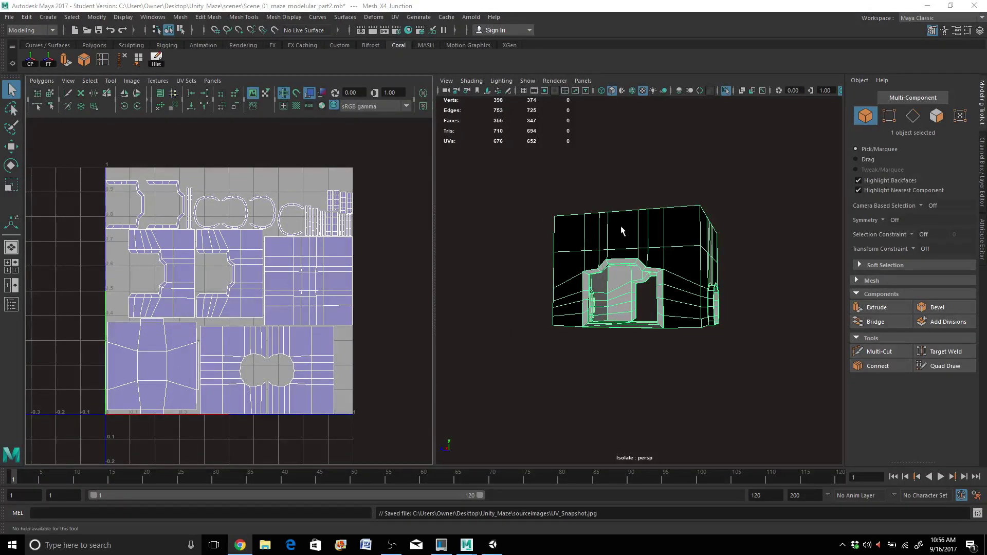
pyautogui.click(641, 235)
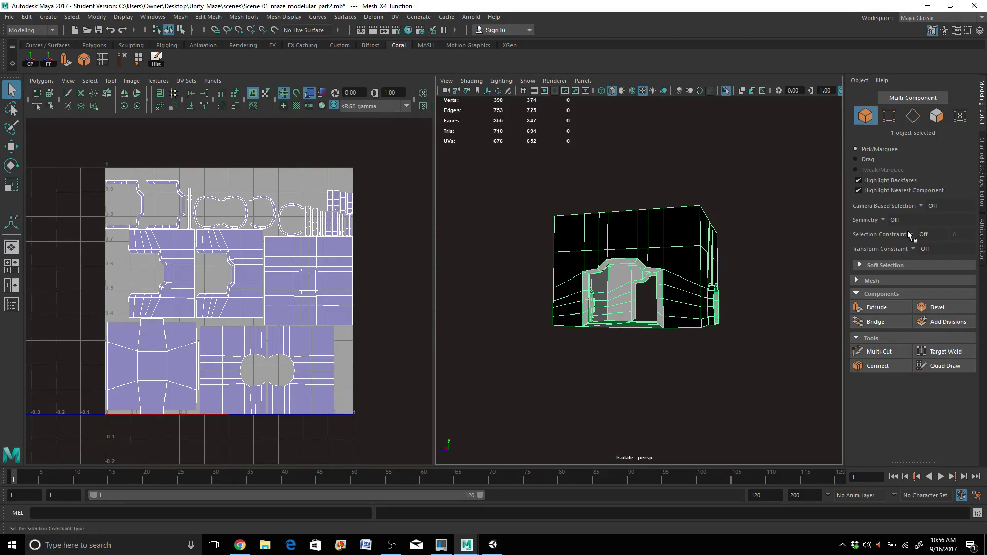
pyautogui.click(982, 239)
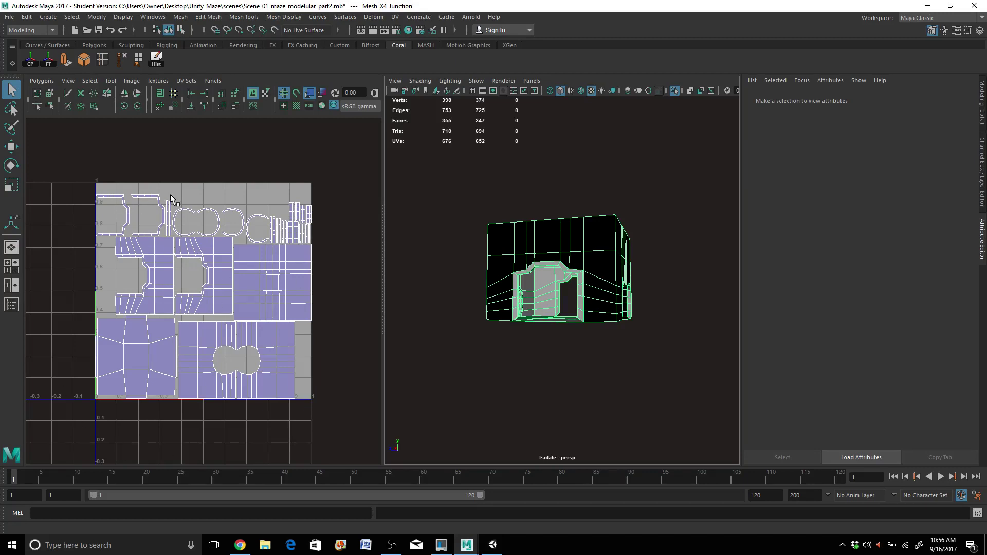
pyautogui.click(525, 246)
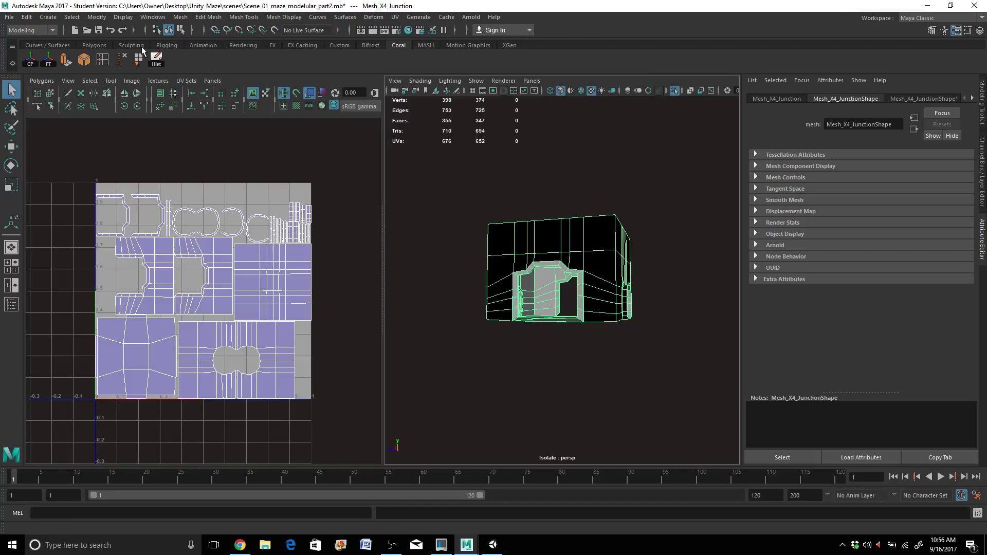
pyautogui.click(157, 60)
# Connect a File texture using UV_JunctionX4.tga from sourceimages to the Color of the lambert_Junction material.
pyautogui.click(921, 98)
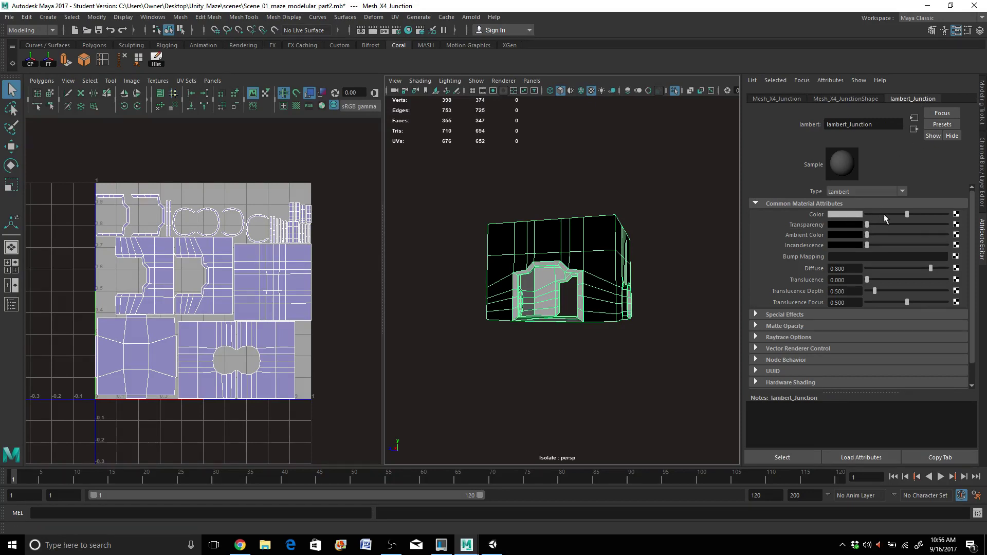
pyautogui.click(956, 219)
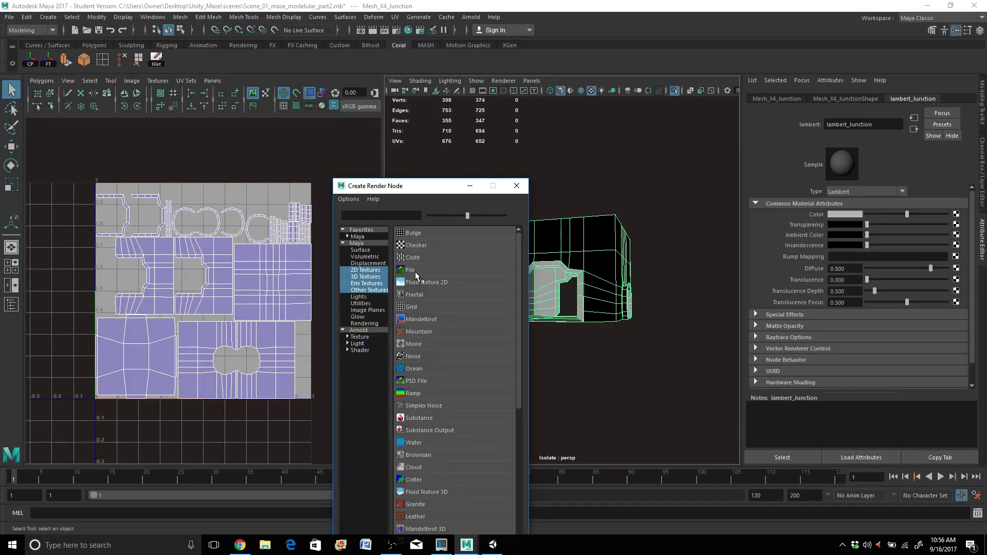
pyautogui.click(410, 270)
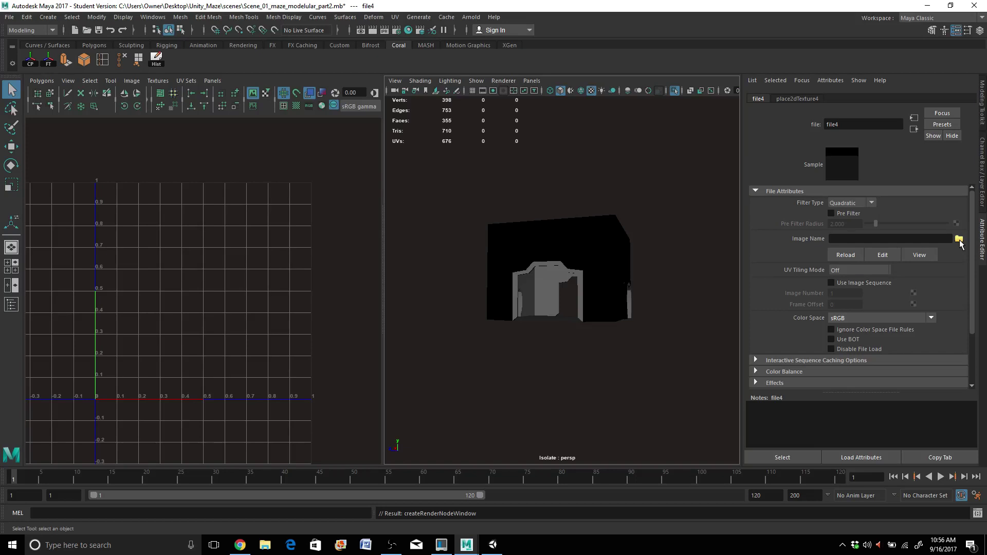
pyautogui.click(959, 239)
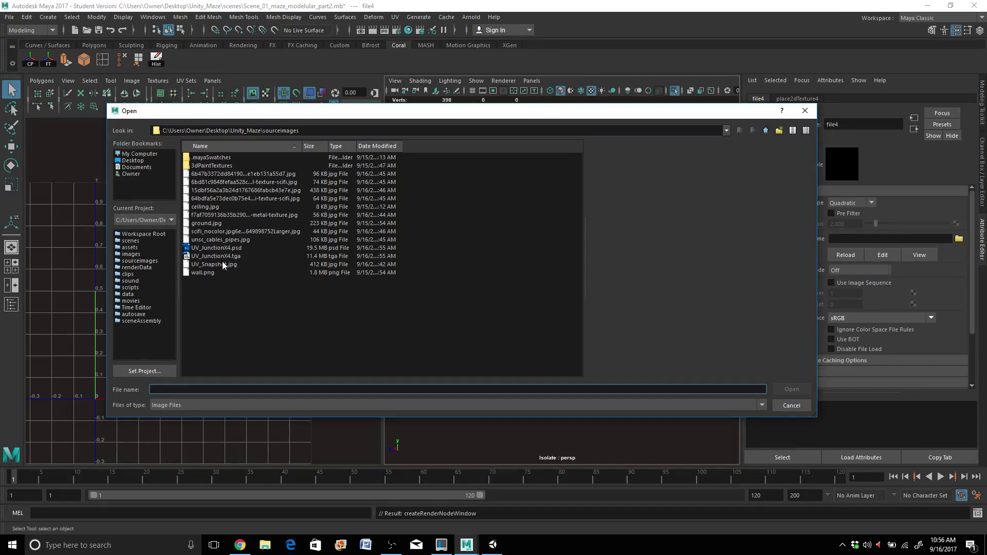
pyautogui.click(225, 258)
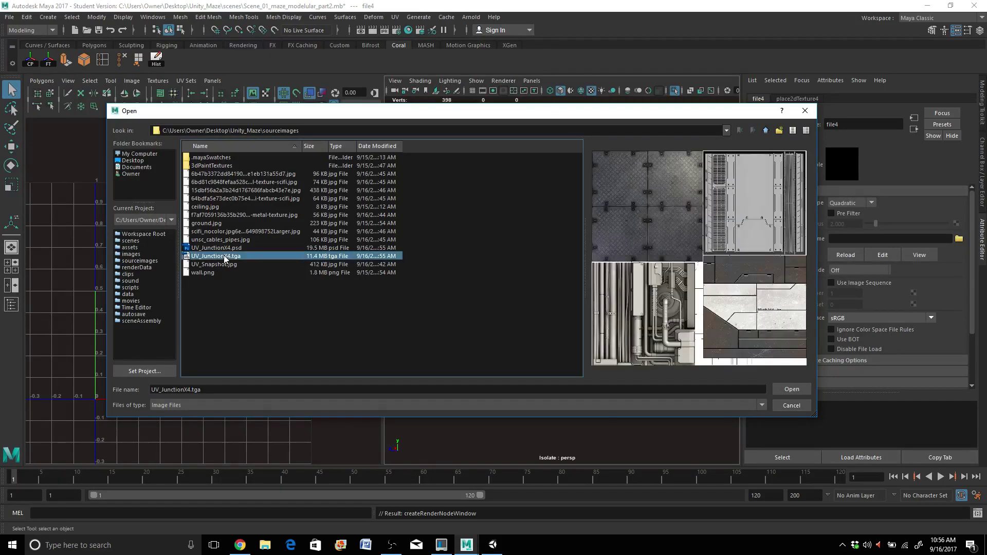
pyautogui.click(792, 389)
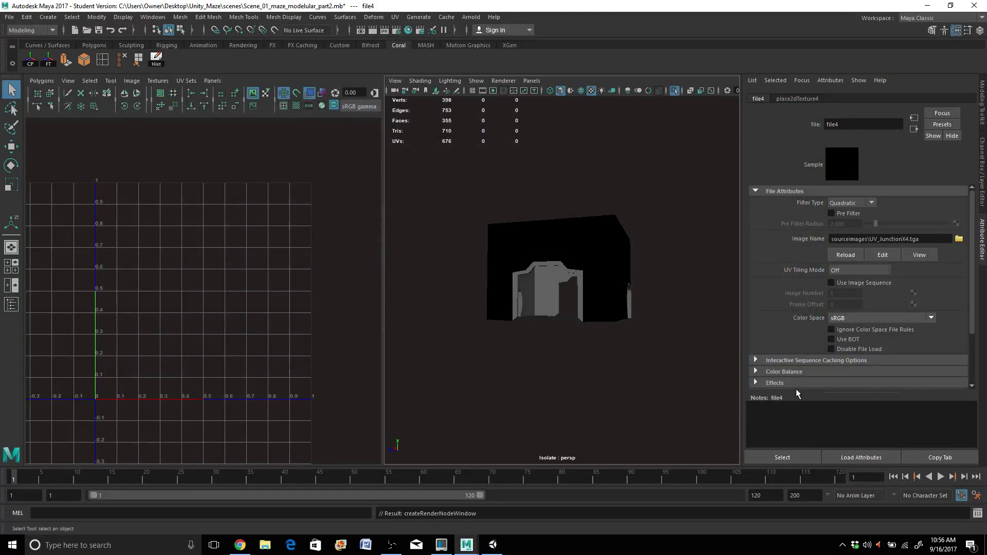
# Select all UV shells of the Mesh_X4_Junction mesh and move them horizontally off the texture into the empty space beside it.
pyautogui.keyDown('alt'); pyautogui.moveTo(452, 232); pyautogui.dragTo(506, 242); pyautogui.keyUp('alt')
pyautogui.click(508, 243)
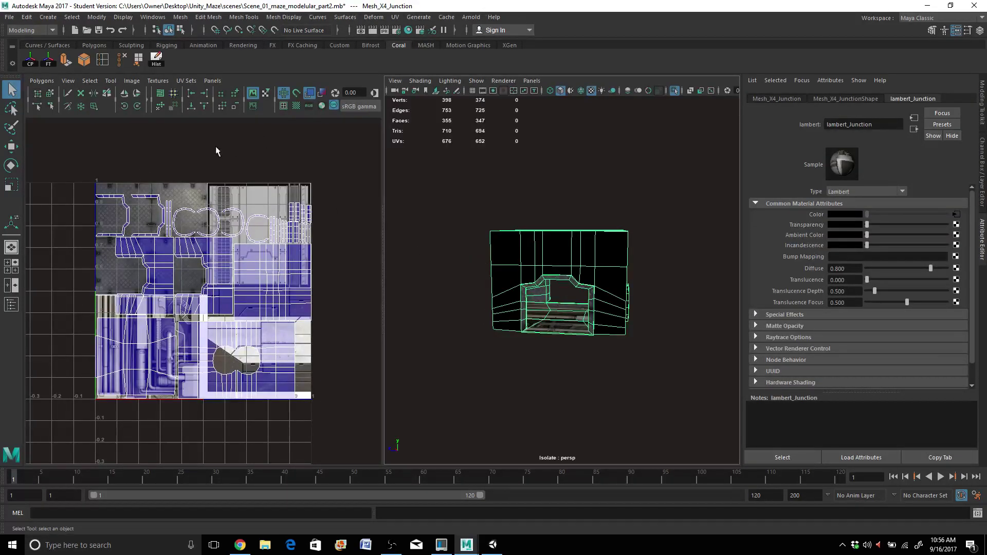
pyautogui.scroll(-1, 168, 268)
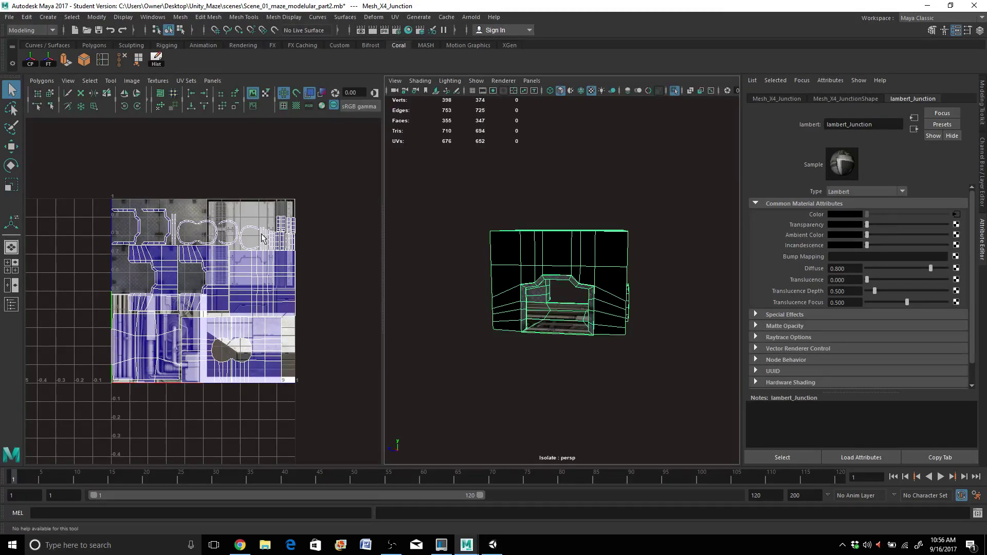
pyautogui.moveTo(248, 275); pyautogui.dragTo(293, 278, button='right')
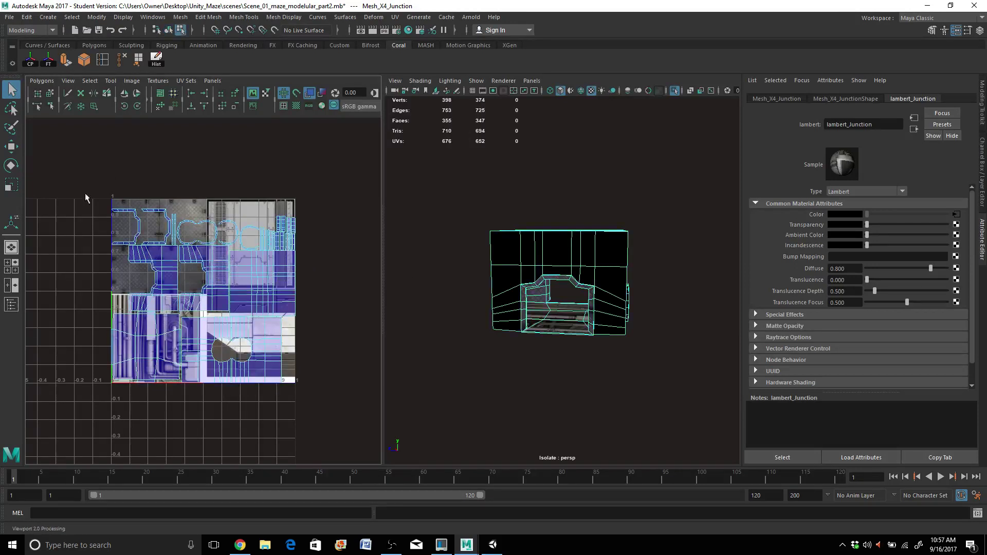
pyautogui.moveTo(85, 178); pyautogui.dragTo(314, 411)
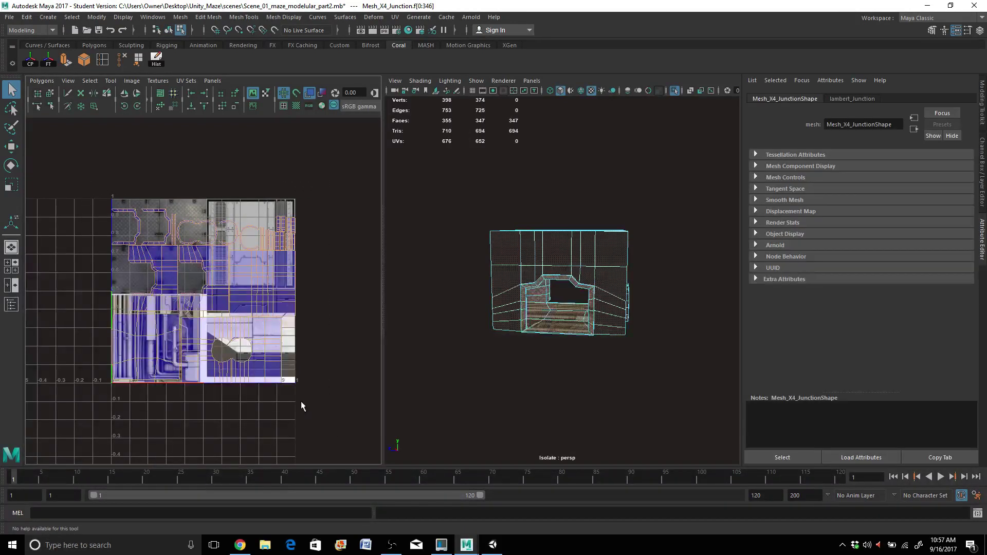
pyautogui.press('w')
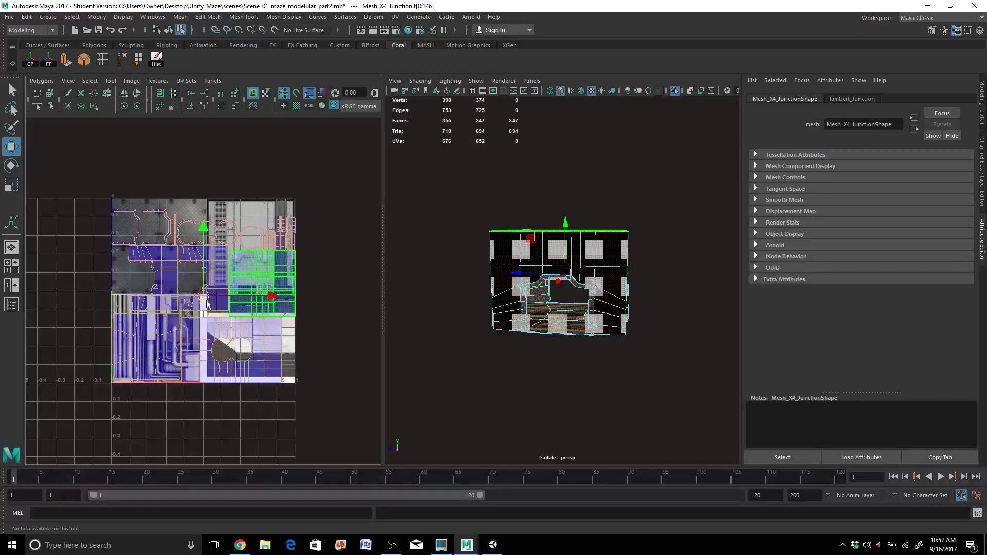
pyautogui.moveTo(266, 307); pyautogui.dragTo(82, 314)
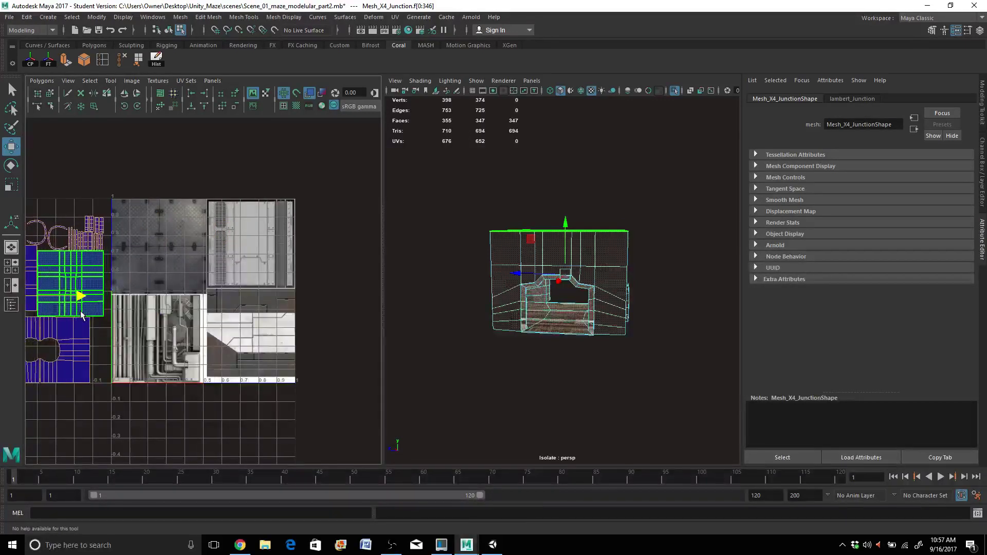
# Select the UV shell that belongs to the junction's floor.
pyautogui.click(566, 322)
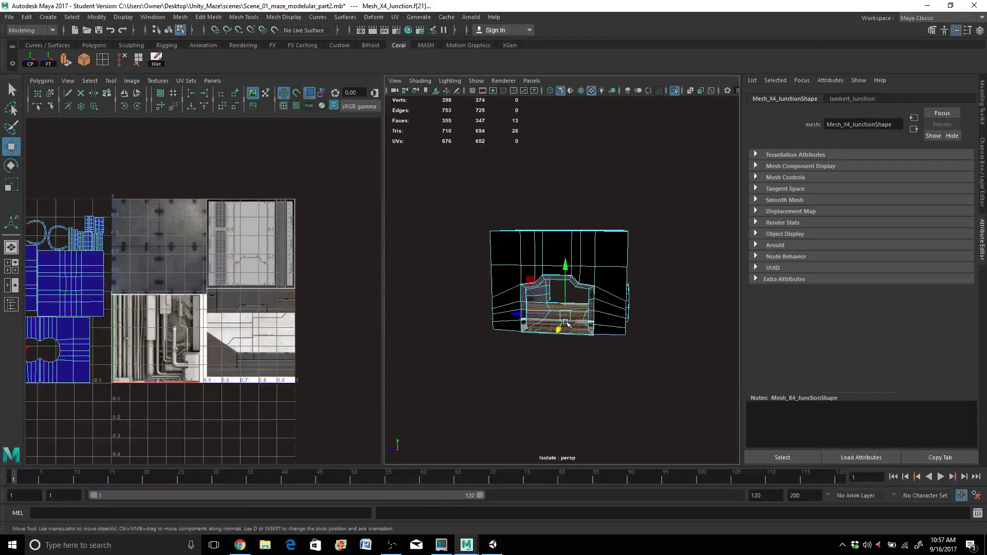
pyautogui.scroll(5, 566, 323)
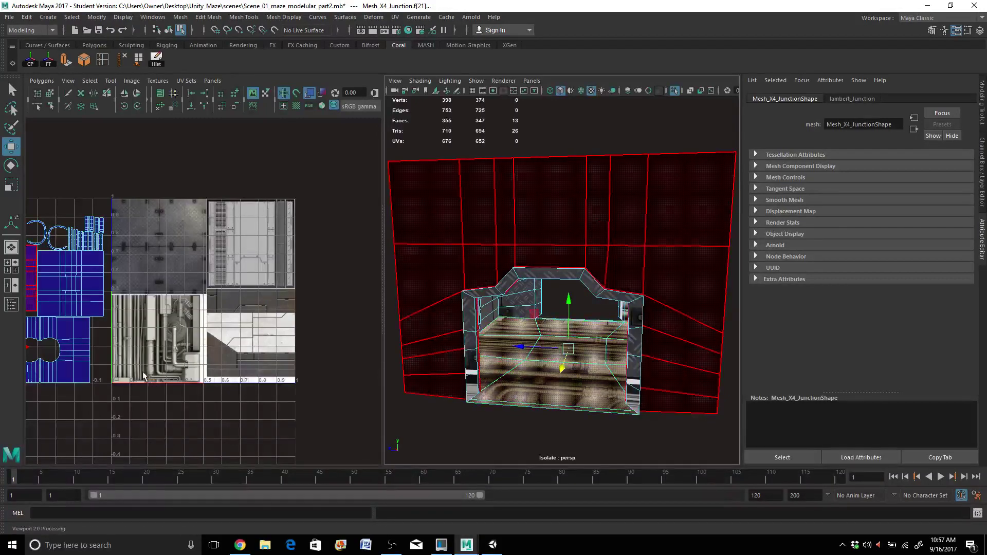
pyautogui.keyDown('alt'); pyautogui.moveTo(179, 366); pyautogui.dragTo(446, 365, button='middle'); pyautogui.keyUp('alt')
pyautogui.keyDown('alt'); pyautogui.moveTo(445, 365); pyautogui.dragTo(635, 377, button='right'); pyautogui.keyUp('alt')
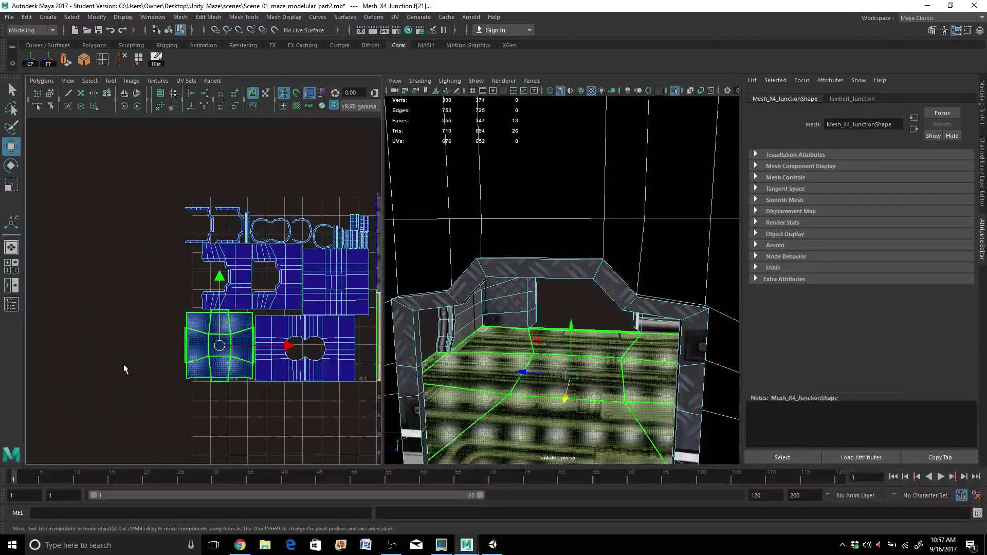
pyautogui.click(219, 338)
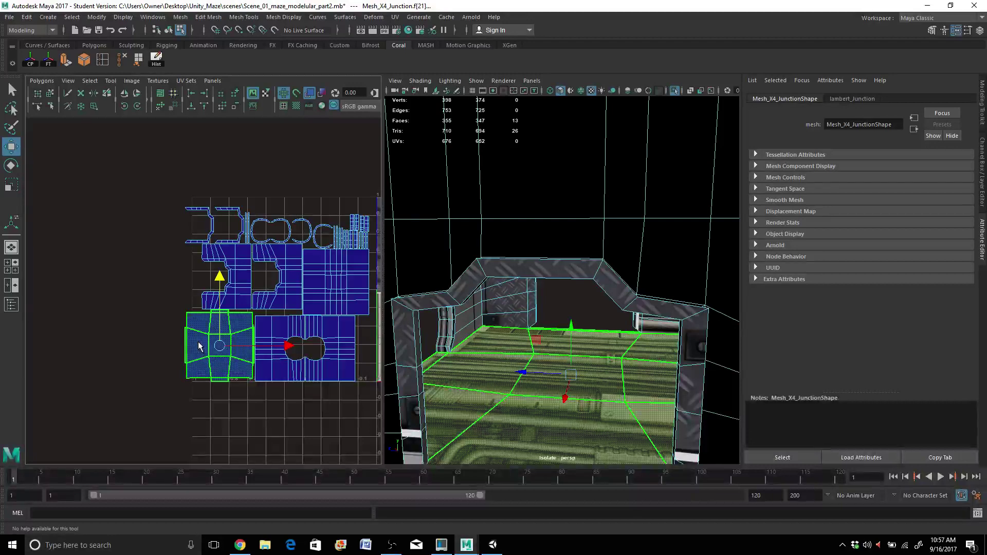
pyautogui.moveTo(199, 343); pyautogui.dragTo(226, 333, button='right')
pyautogui.click(206, 337)
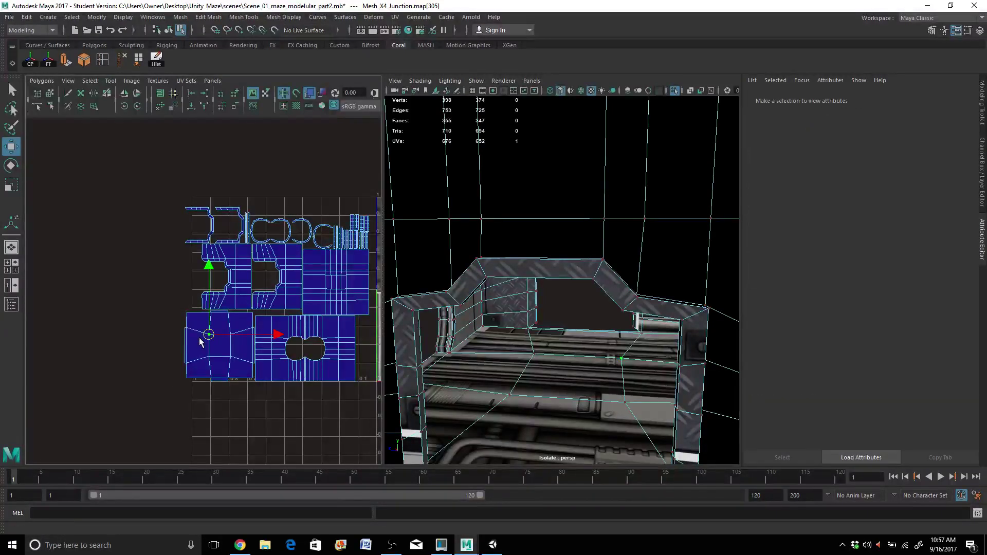
pyautogui.scroll(3, 200, 339)
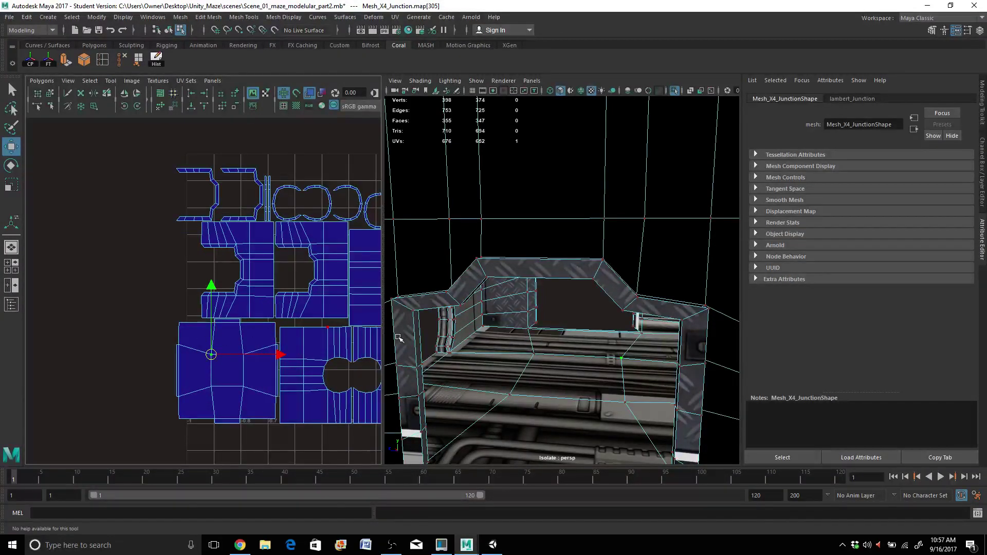
pyautogui.scroll(5, 271, 378)
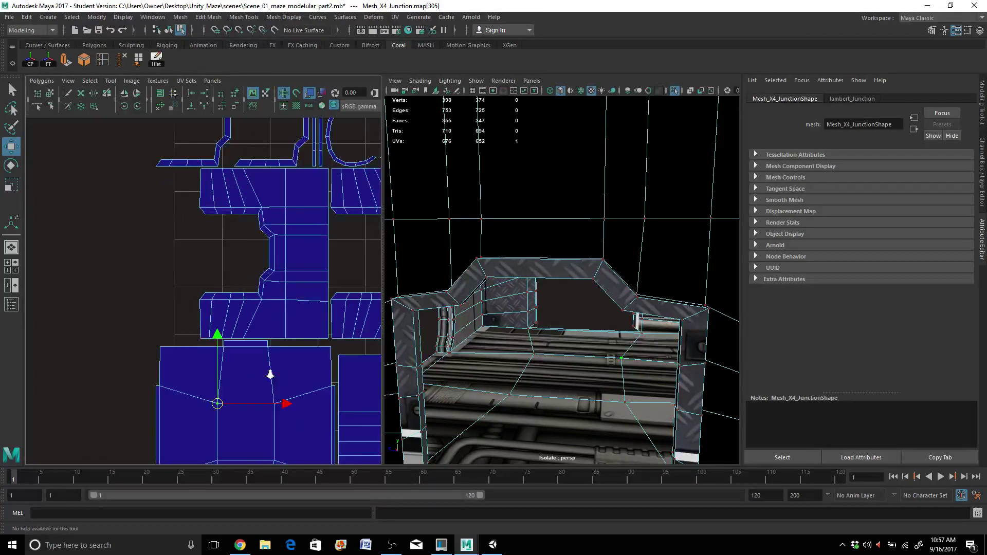
pyautogui.keyDown('alt'); pyautogui.moveTo(198, 291); pyautogui.dragTo(196, 284, button='middle'); pyautogui.keyUp('alt')
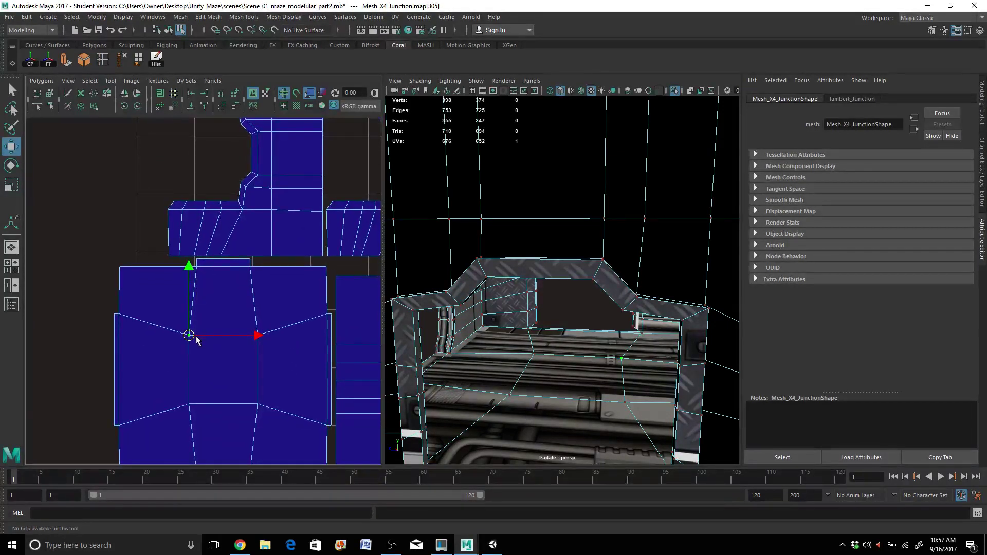
pyautogui.scroll(-5, 231, 321)
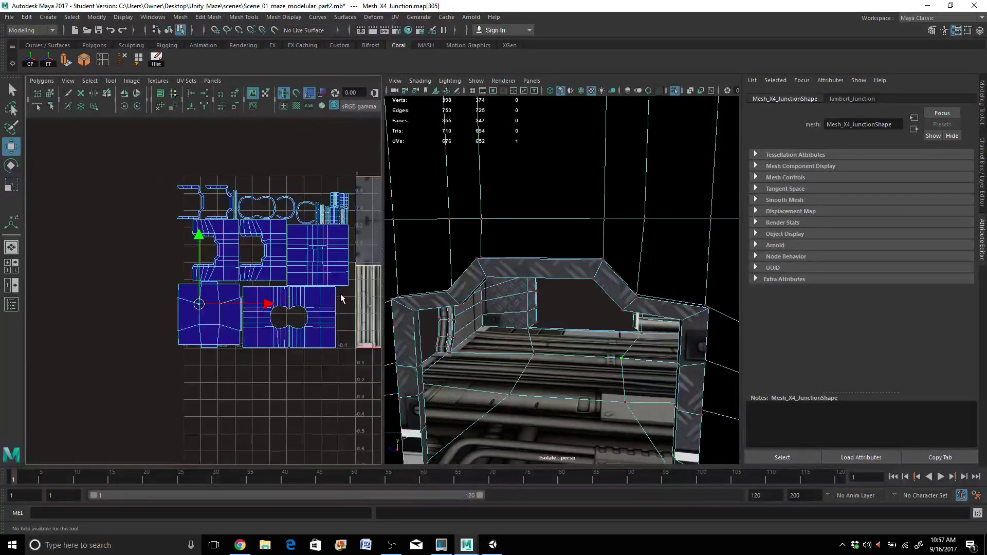
pyautogui.scroll(-3, 280, 310)
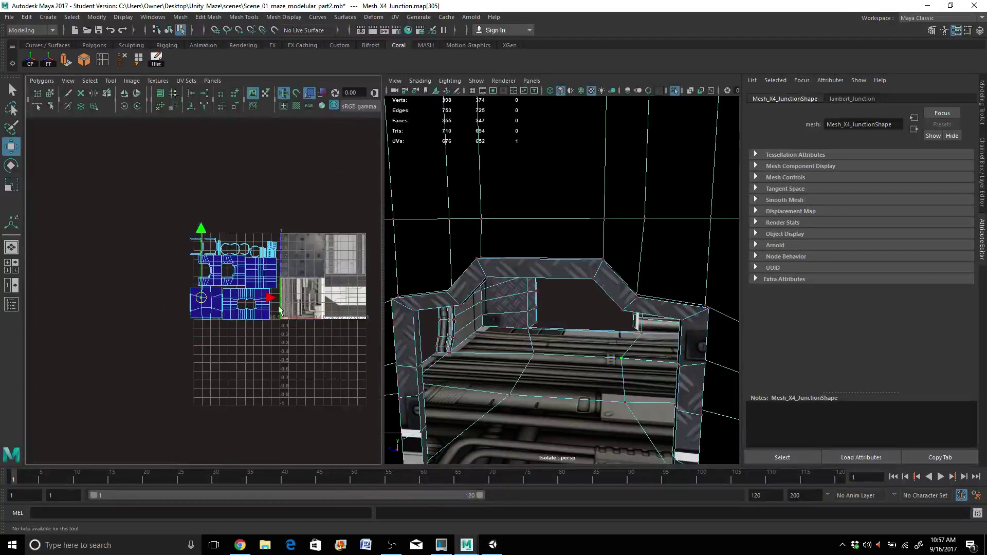
# Reselect the floor's UV shell and move it onto the dark metal plate section of the texture.
pyautogui.moveTo(199, 309); pyautogui.dragTo(156, 293, button='right')
pyautogui.click(209, 304)
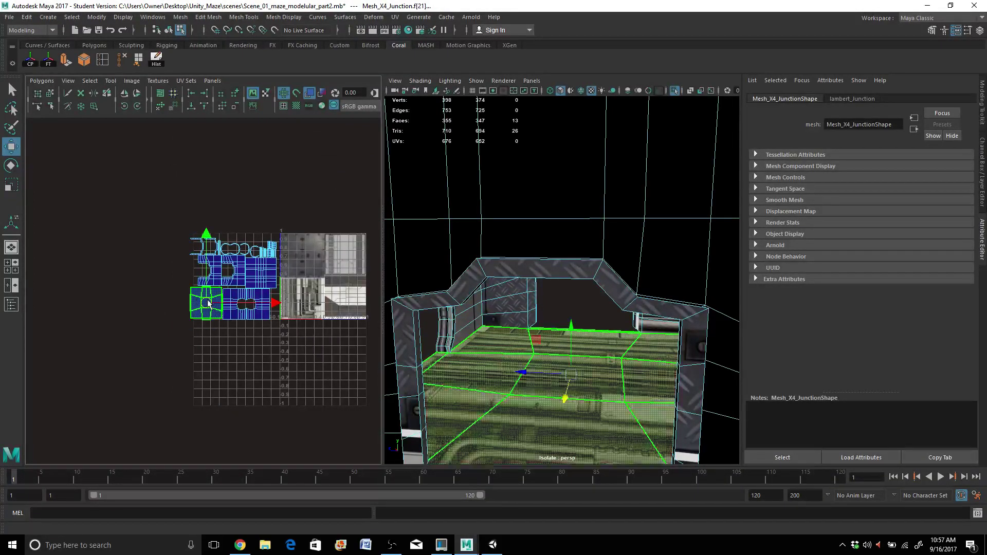
pyautogui.moveTo(209, 303); pyautogui.dragTo(304, 255)
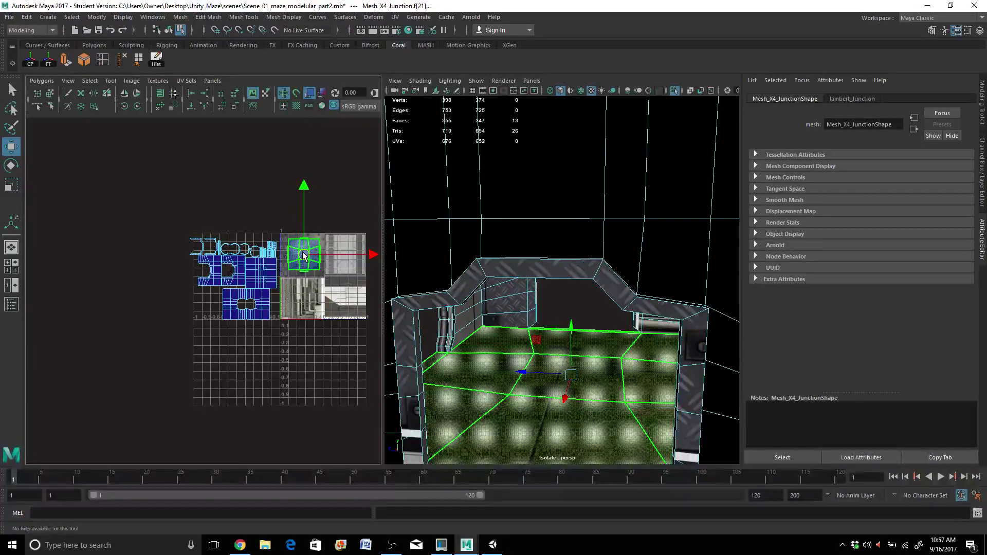
# Scale the floor's UV shell up uniformly to fill the dark metal plate section, and nudge it into alignment with that section's borders.
pyautogui.press('r')
pyautogui.scroll(3, 297, 253)
pyautogui.click(295, 255)
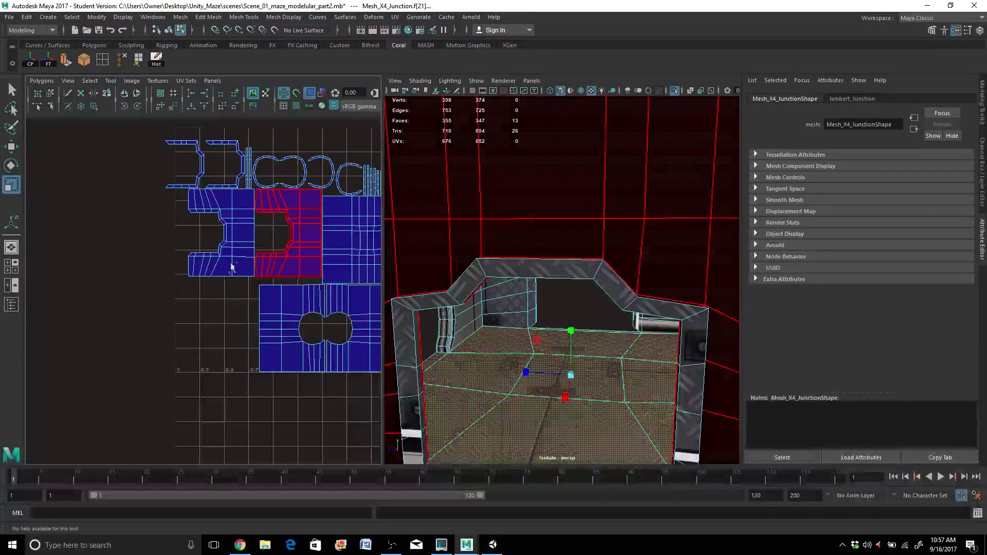
pyautogui.keyDown('alt'); pyautogui.moveTo(231, 264); pyautogui.dragTo(15, 338, button='middle'); pyautogui.keyUp('alt')
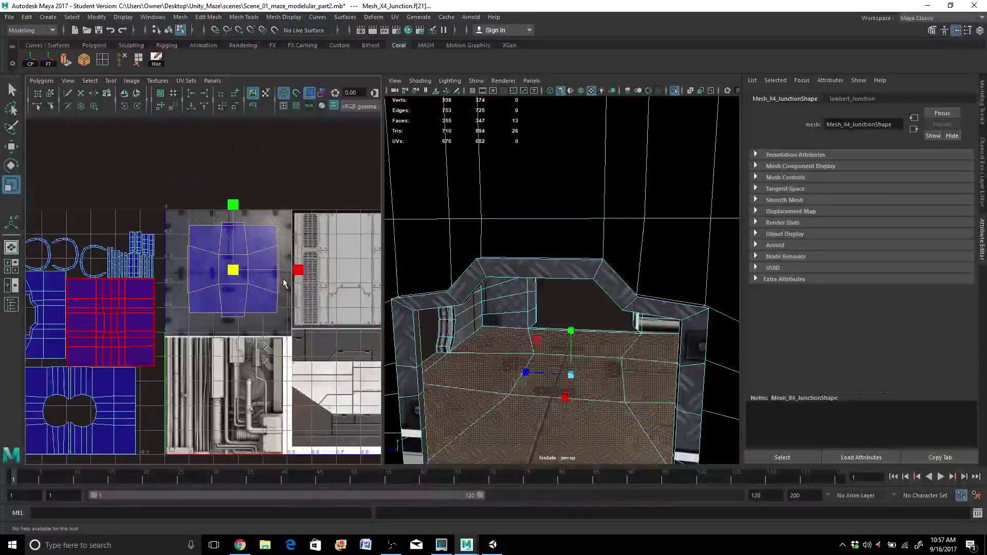
pyautogui.click(258, 278)
pyautogui.moveTo(233, 273); pyautogui.dragTo(262, 256)
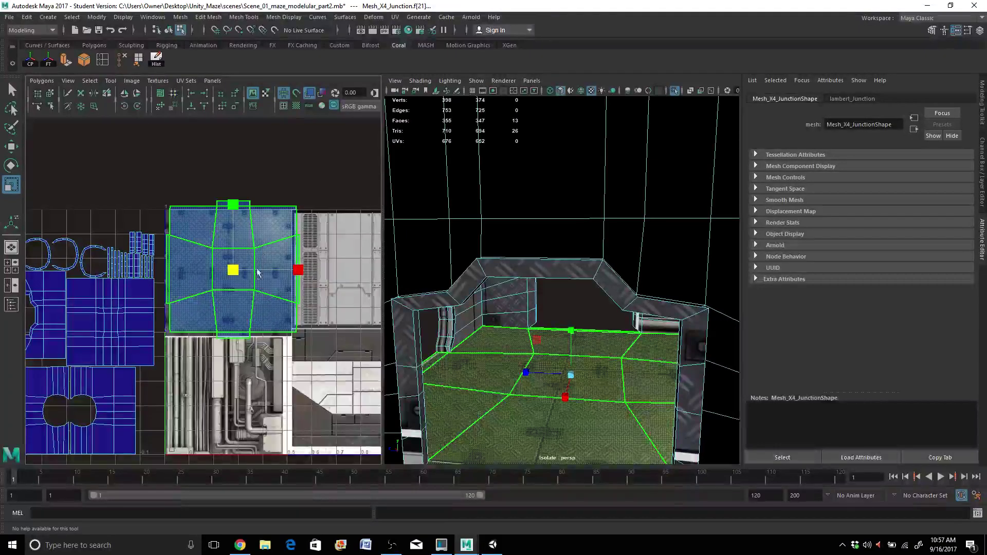
pyautogui.press('w')
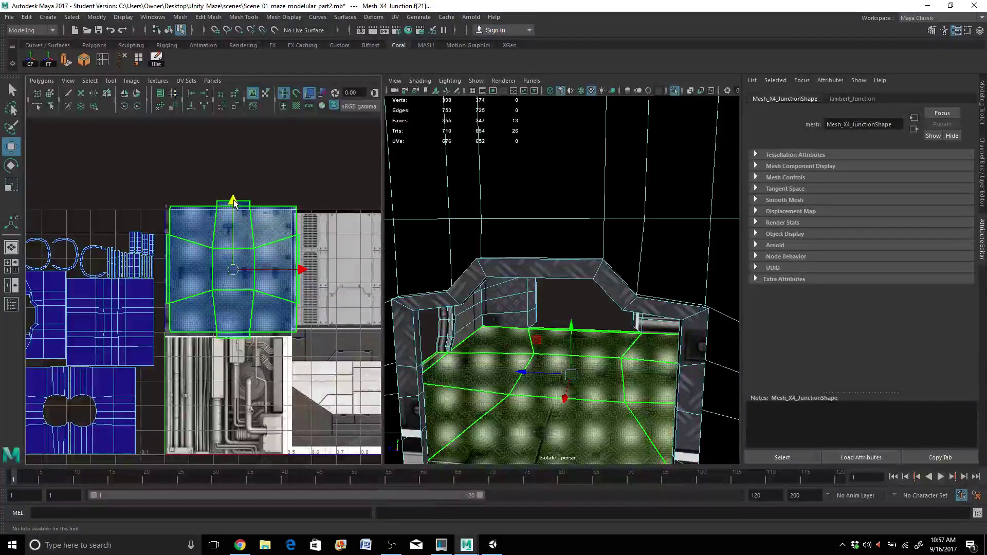
pyautogui.moveTo(234, 202); pyautogui.dragTo(234, 203)
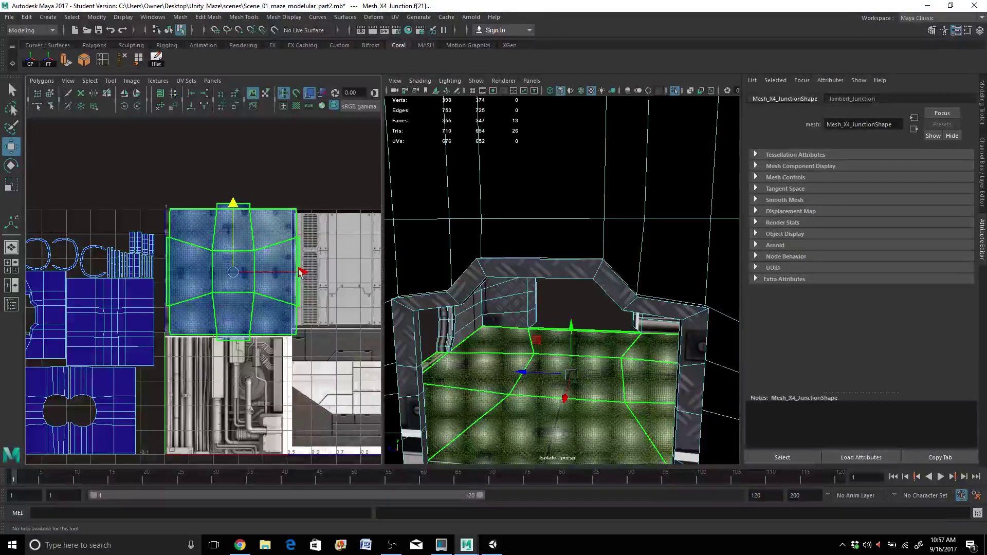
pyautogui.moveTo(304, 271); pyautogui.dragTo(298, 273)
pyautogui.click(595, 308)
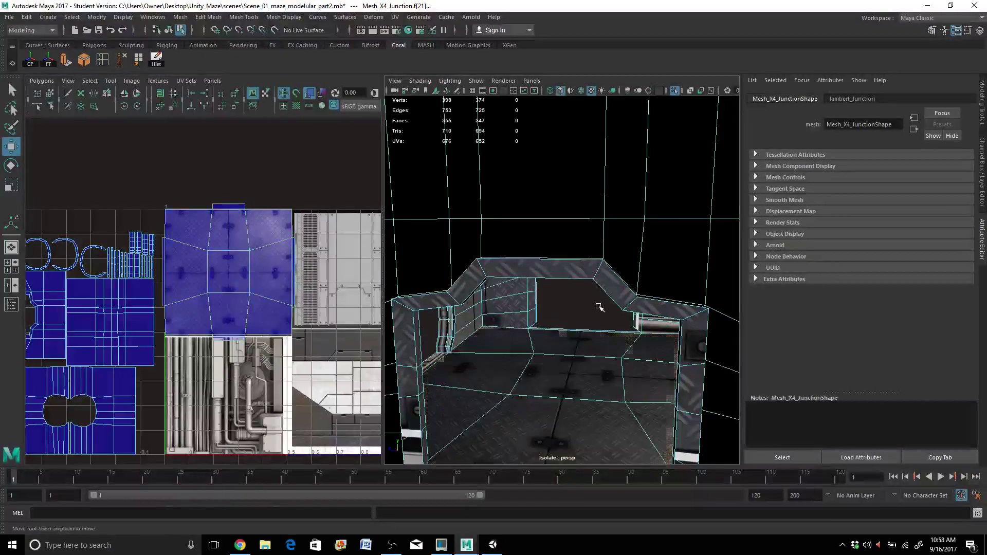
# Select the four central vertices of the floor and scale them outward along the Z axis.
pyautogui.scroll(5, 599, 313)
pyautogui.keyDown('alt'); pyautogui.moveTo(607, 329); pyautogui.dragTo(461, 326); pyautogui.keyUp('alt')
pyautogui.click(461, 326)
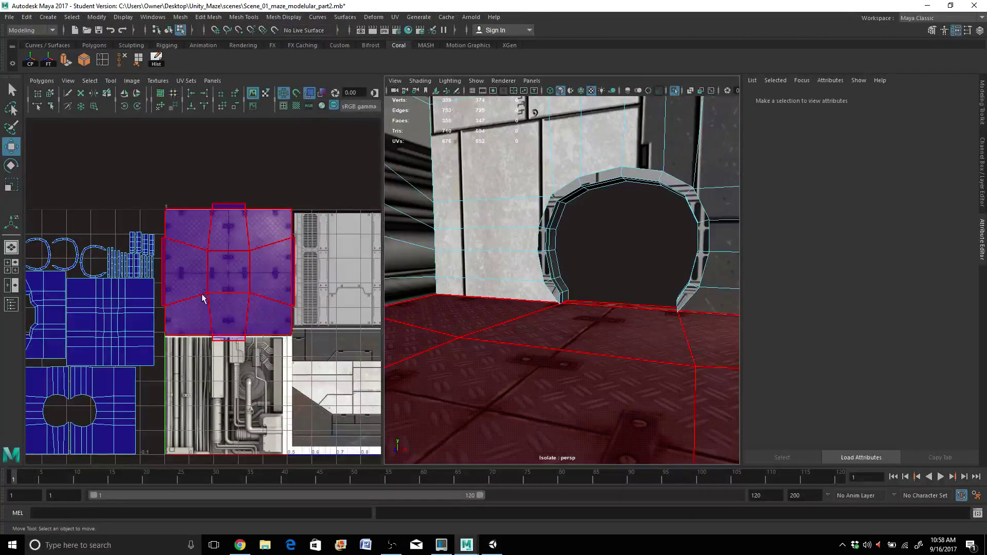
pyautogui.scroll(-4, 202, 298)
pyautogui.scroll(2, 174, 283)
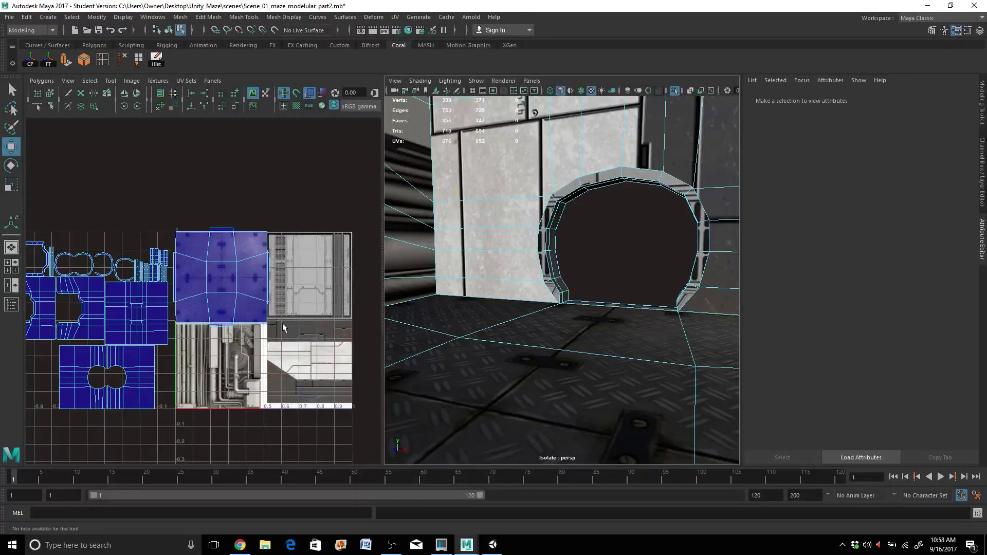
pyautogui.moveTo(549, 264); pyautogui.dragTo(501, 251, button='right')
pyautogui.moveTo(197, 256); pyautogui.dragTo(248, 307)
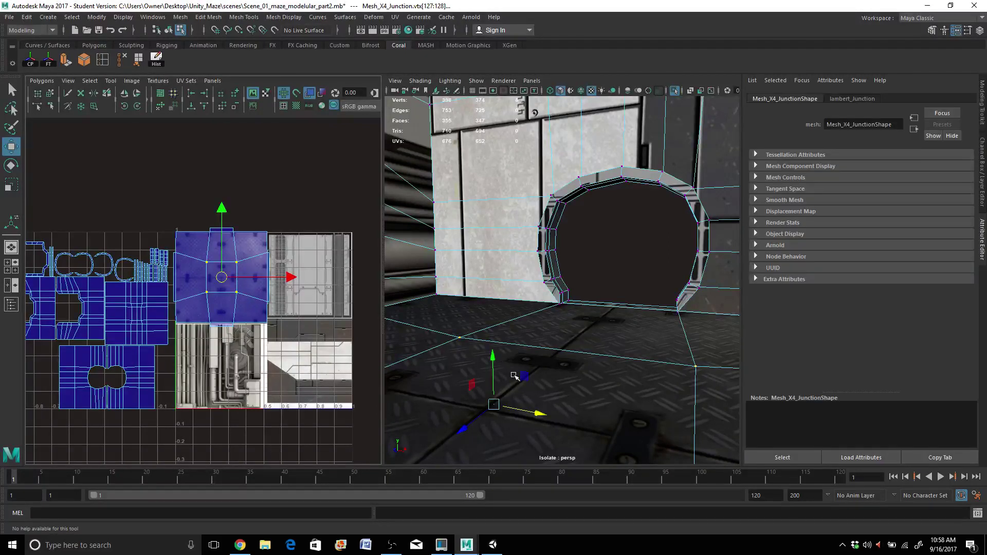
pyautogui.press('r')
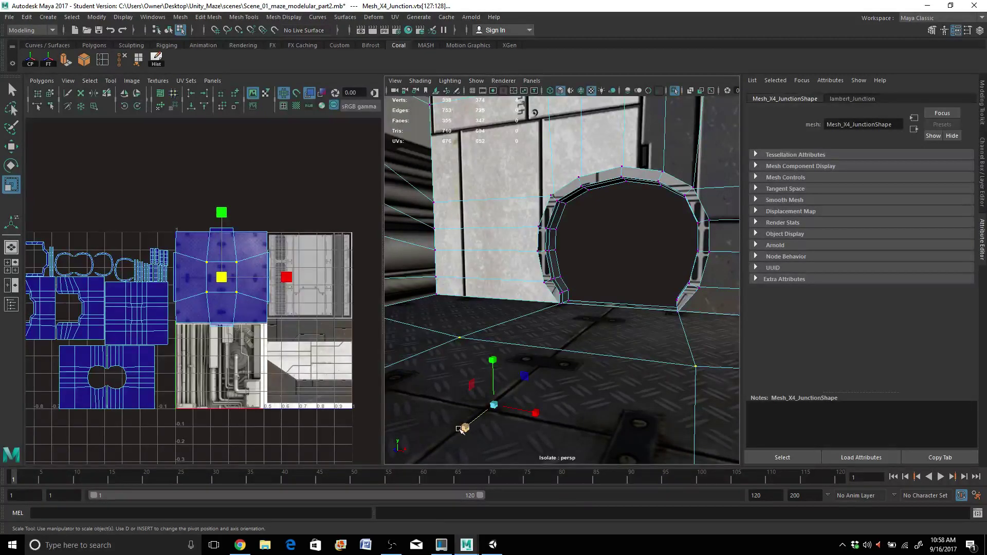
pyautogui.moveTo(461, 430)
pyautogui.mouseDown()
pyautogui.moveTo(448, 442)
pyautogui.moveTo(468, 426)
pyautogui.mouseUp()
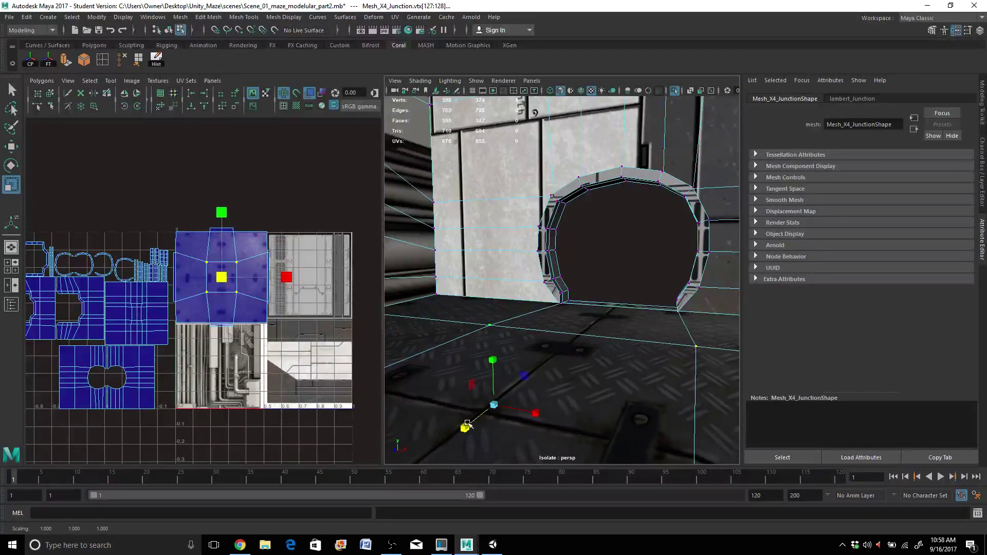
# Fine-tune the spread of the four central floor vertices along Z, checking them against the metal plate seams.
pyautogui.scroll(-3, 506, 382)
pyautogui.keyDown('alt'); pyautogui.moveTo(509, 377); pyautogui.dragTo(531, 405); pyautogui.keyUp('alt')
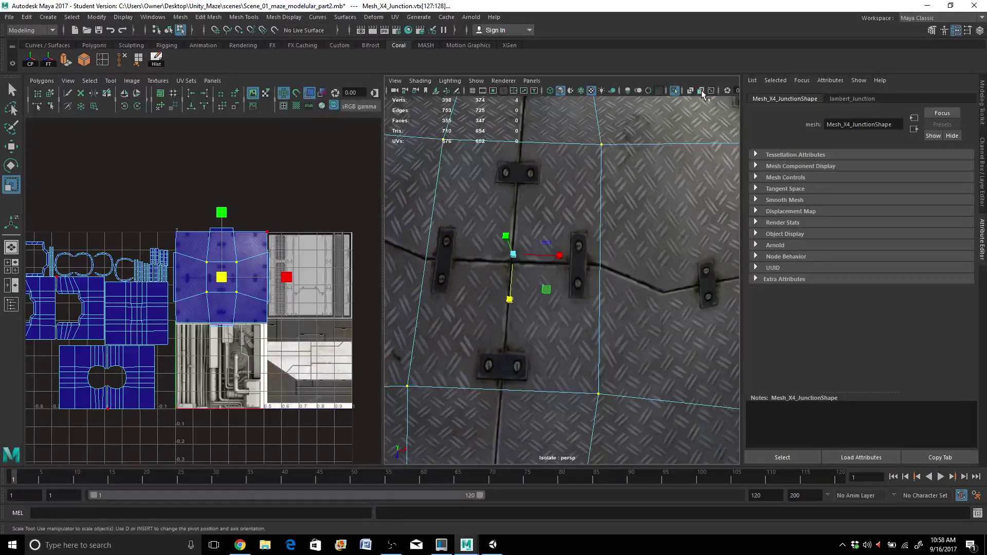
pyautogui.scroll(-2, 515, 285)
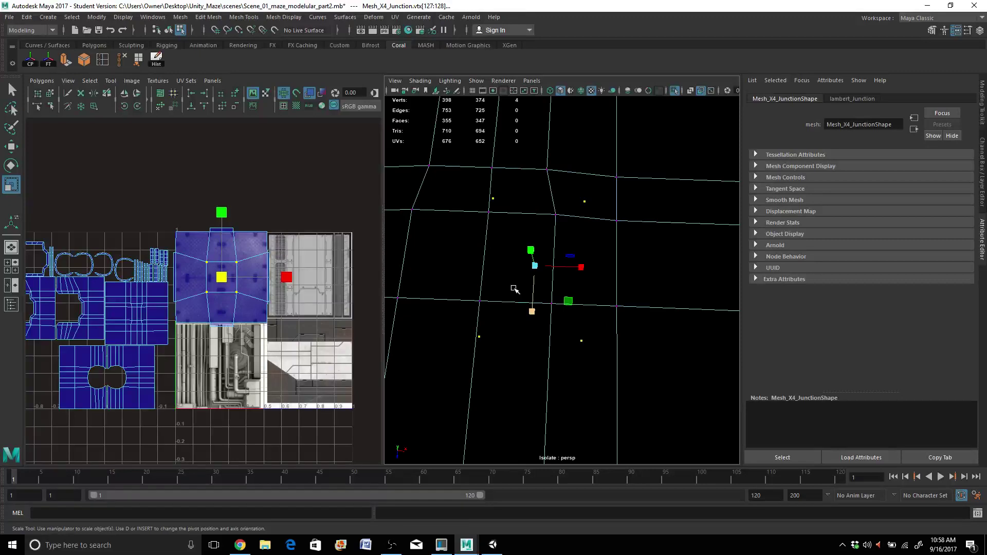
pyautogui.scroll(-5, 514, 288)
pyautogui.scroll(7, 514, 289)
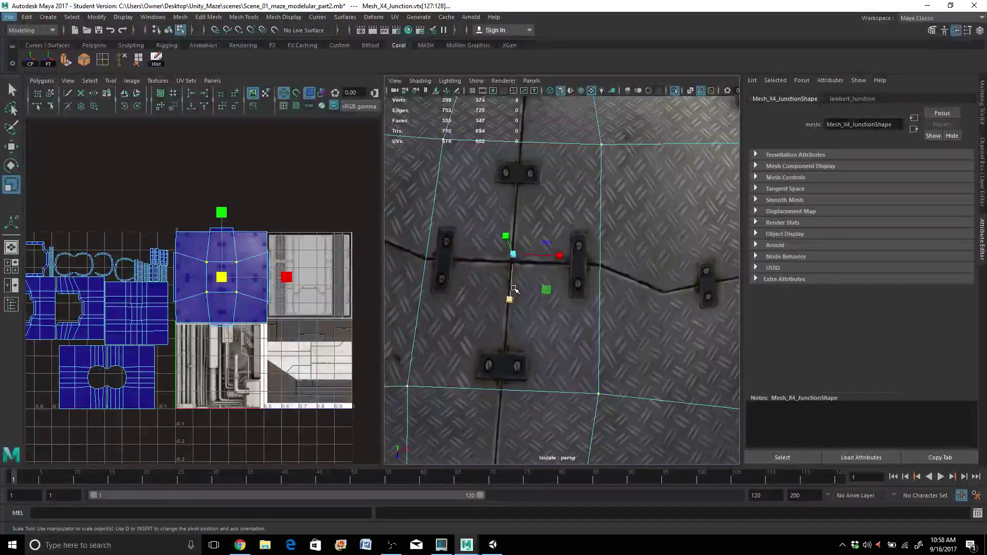
pyautogui.keyDown('alt'); pyautogui.moveTo(515, 289); pyautogui.dragTo(671, 332, button='middle'); pyautogui.keyUp('alt')
pyautogui.moveTo(626, 343); pyautogui.dragTo(625, 347)
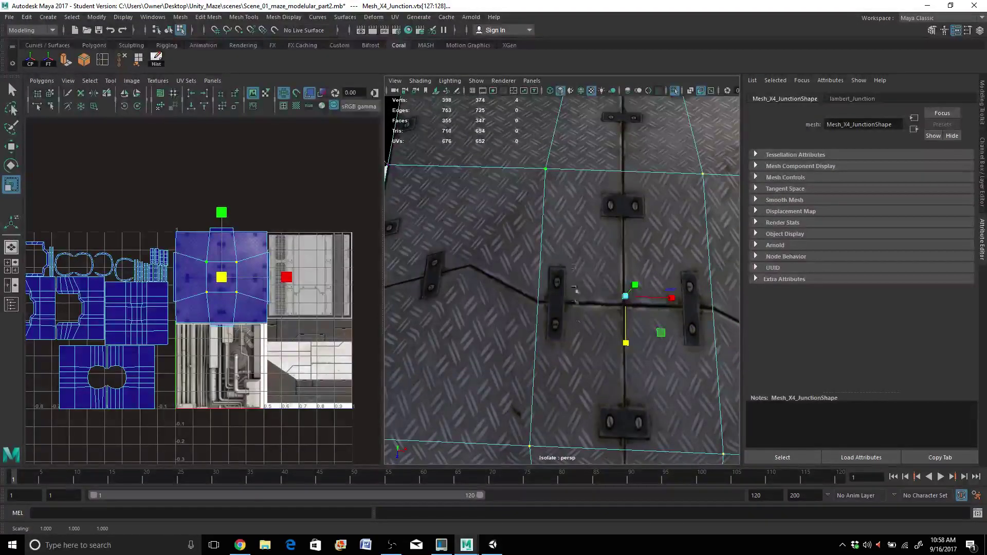
pyautogui.keyDown('alt'); pyautogui.moveTo(575, 291); pyautogui.dragTo(512, 152, button='middle'); pyautogui.keyUp('alt')
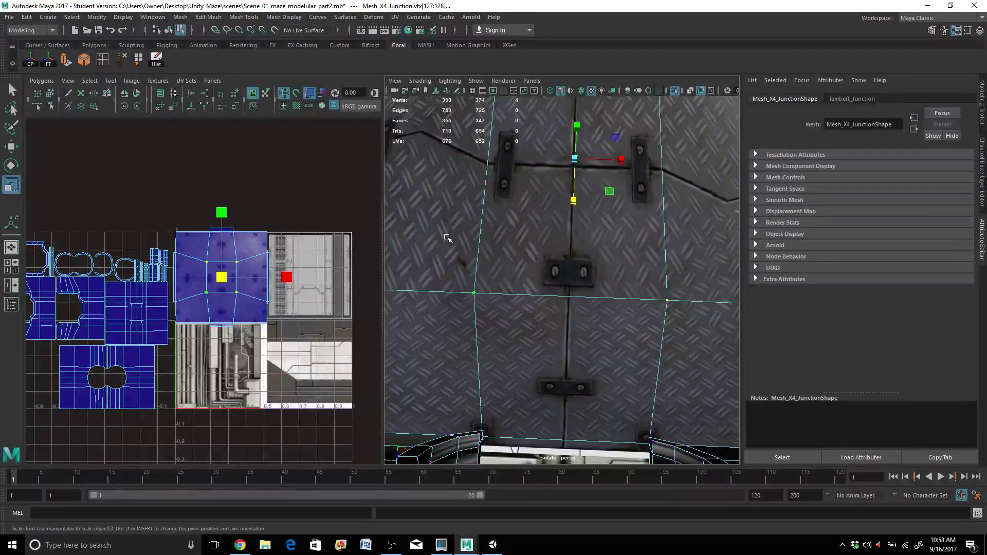
pyautogui.scroll(-15, 525, 237)
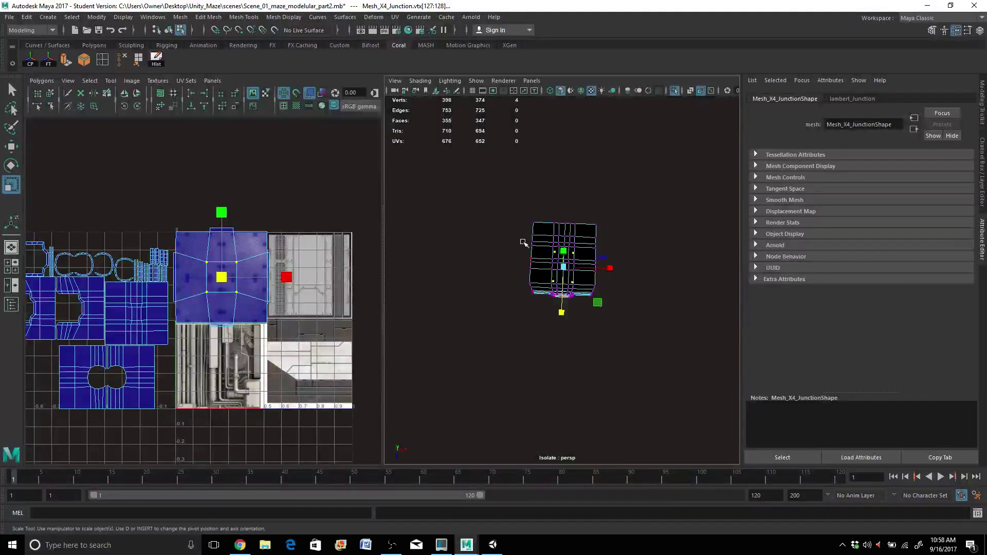
# Select the junction's floor faces through the doorway and isolate them to examine how the metal plate texture sits.
pyautogui.scroll(5, 523, 237)
pyautogui.moveTo(551, 173); pyautogui.dragTo(576, 168, button='right')
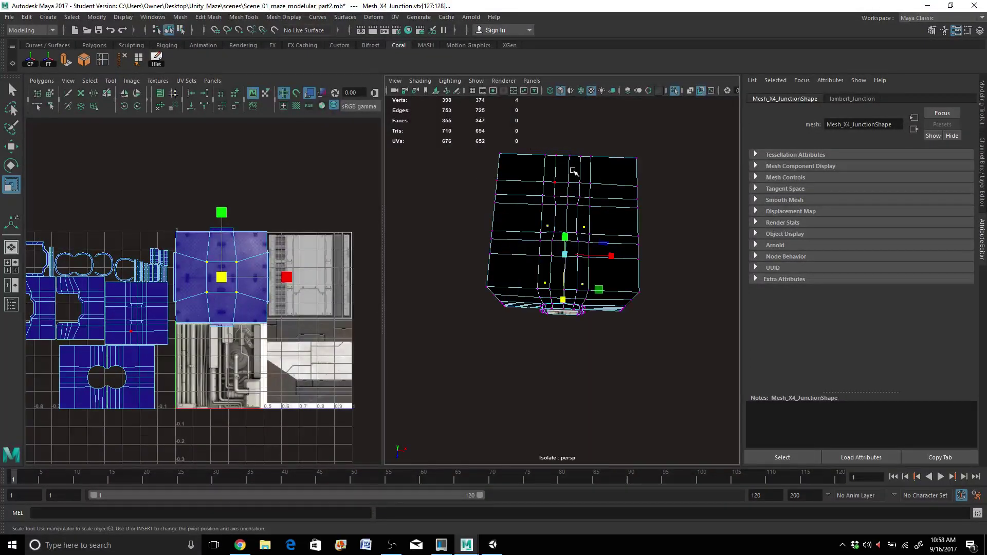
pyautogui.scroll(4, 524, 217)
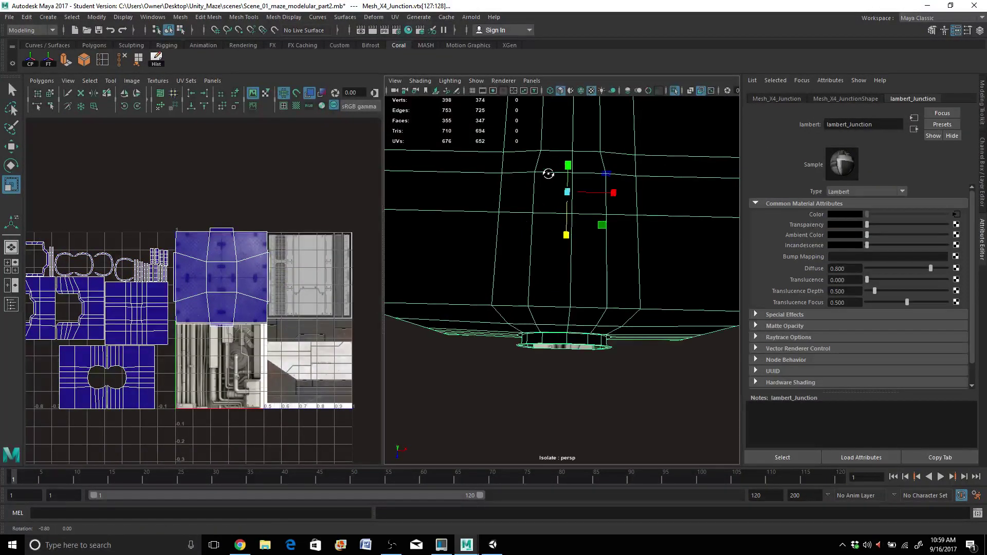
pyautogui.keyDown('alt'); pyautogui.moveTo(549, 172); pyautogui.dragTo(513, 172); pyautogui.keyUp('alt')
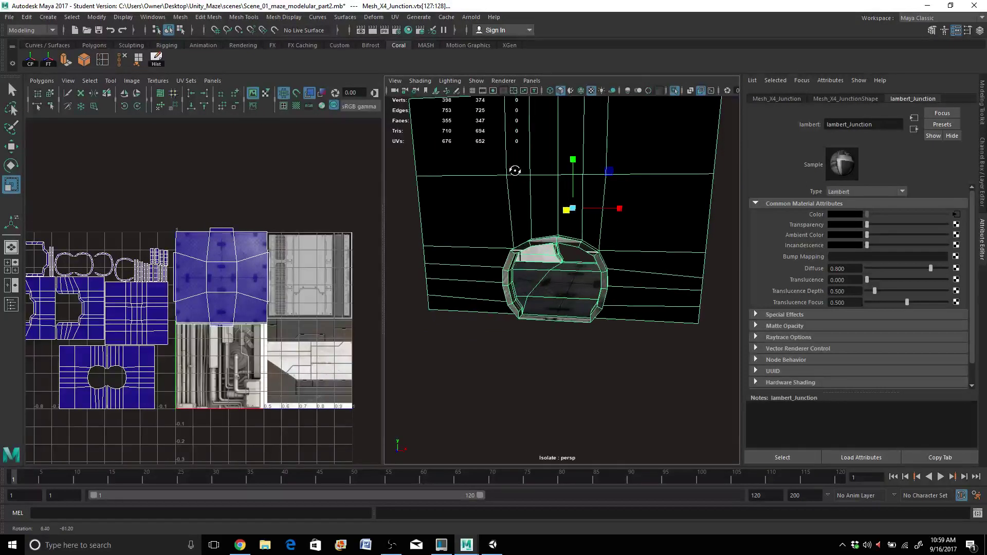
pyautogui.moveTo(556, 272); pyautogui.dragTo(557, 294, button='right')
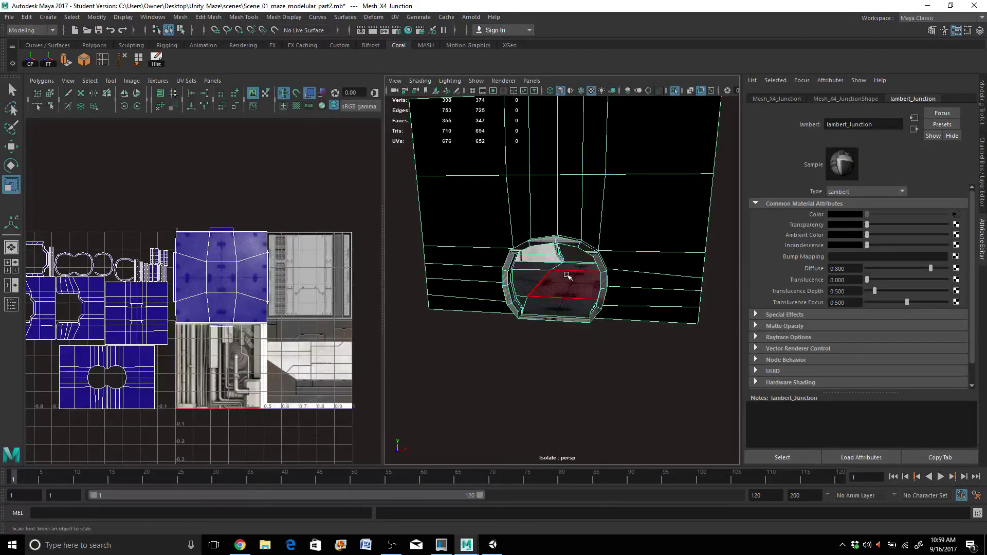
pyautogui.click(567, 278)
pyautogui.hotkey('shift', '.')
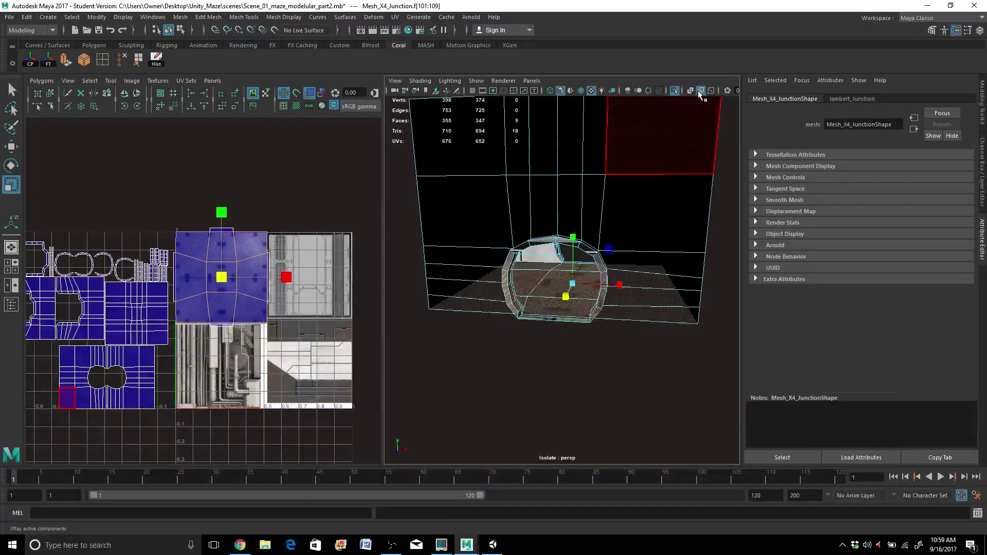
pyautogui.click(676, 90)
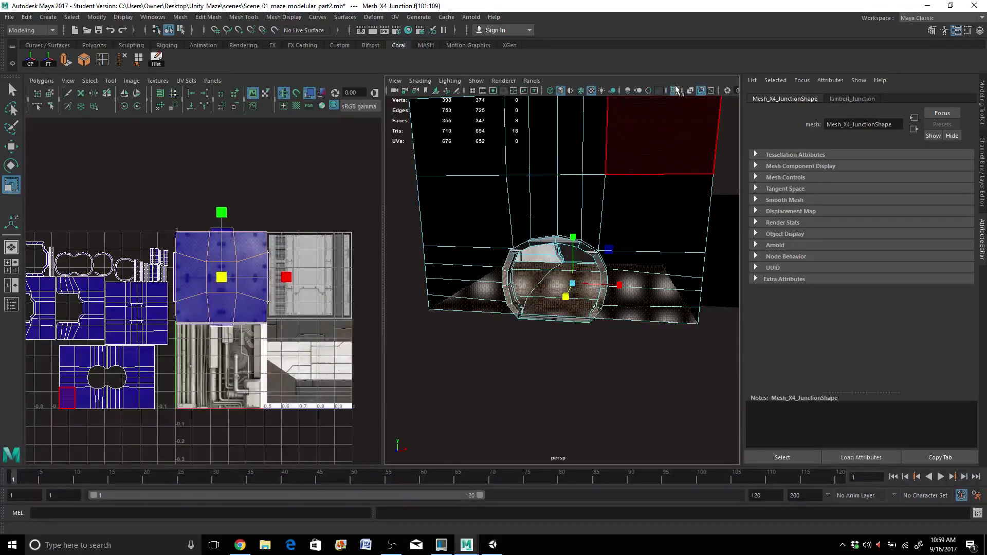
pyautogui.click(677, 90)
pyautogui.keyDown('alt'); pyautogui.moveTo(555, 344); pyautogui.dragTo(551, 379); pyautogui.keyUp('alt')
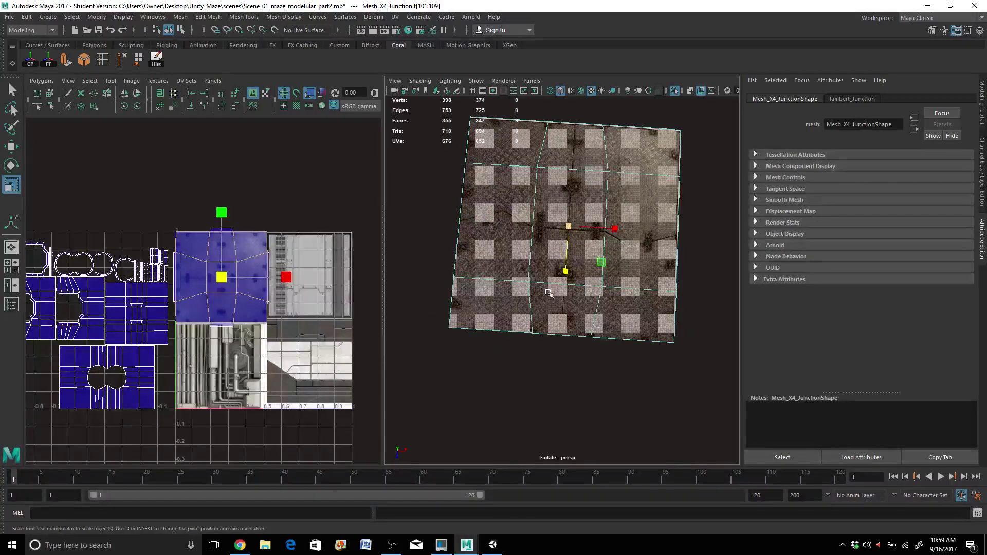
# Bring the whole junction back into view and apply automatic UV mapping to the entire mesh.
pyautogui.click(523, 208)
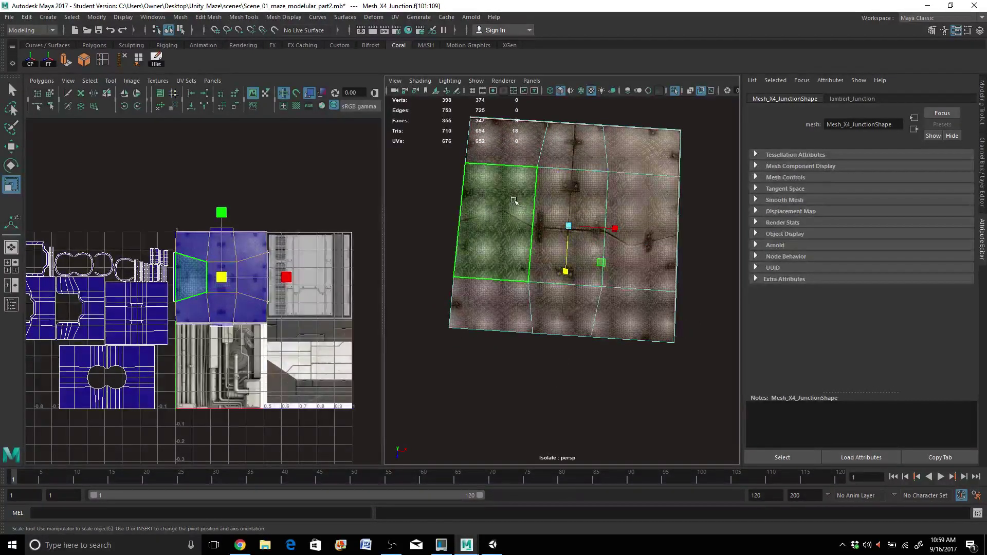
pyautogui.moveTo(527, 195); pyautogui.dragTo(556, 177, button='right')
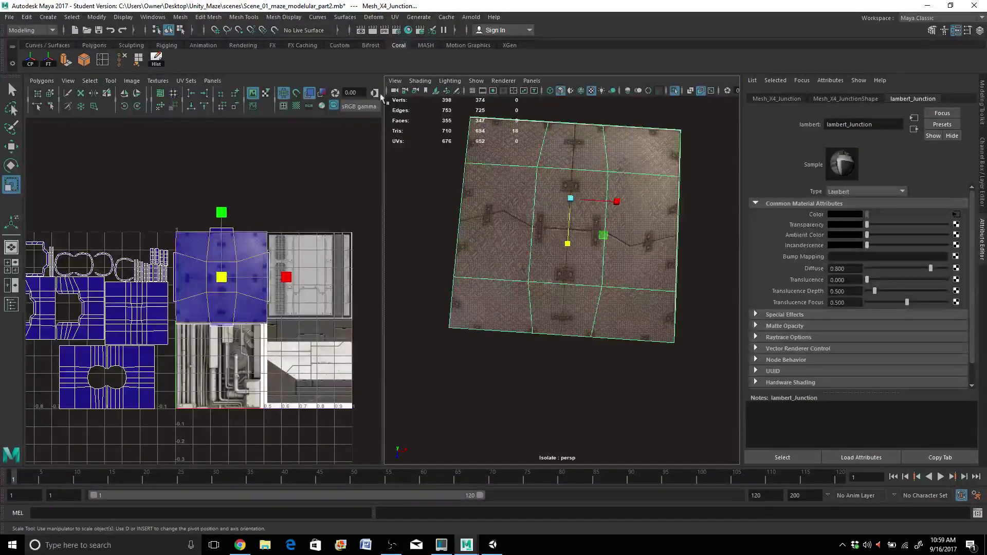
pyautogui.click(674, 91)
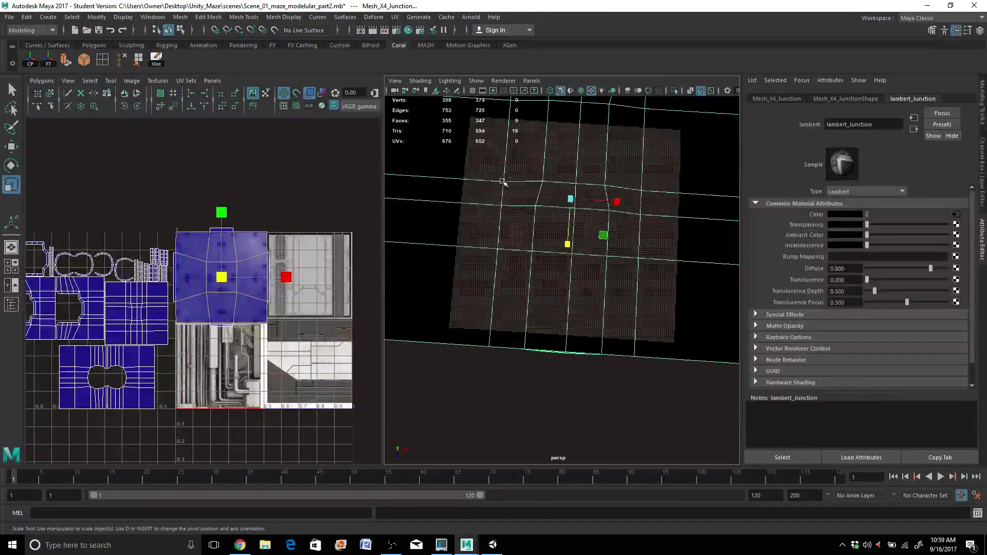
pyautogui.moveTo(528, 219); pyautogui.dragTo(555, 204, button='right')
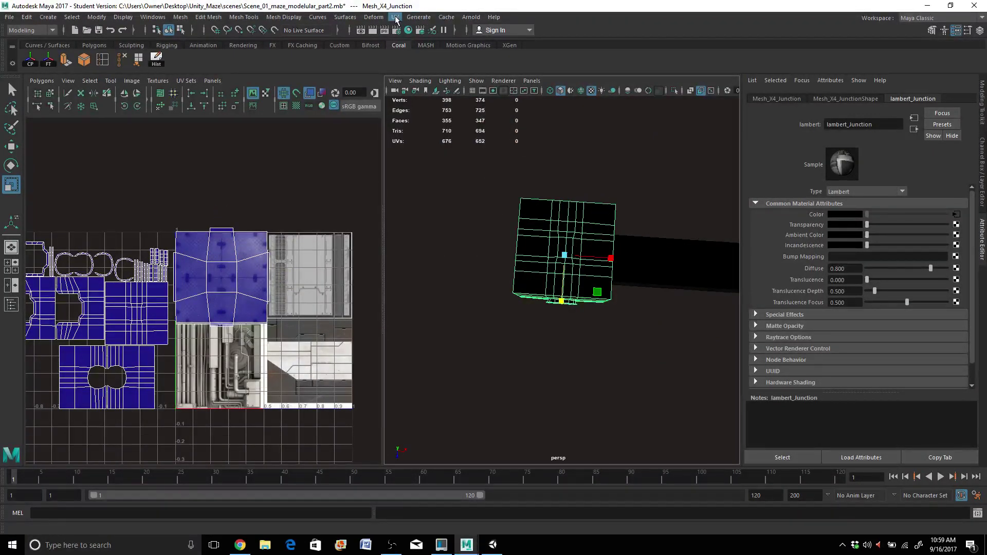
pyautogui.click(394, 17)
pyautogui.click(423, 84)
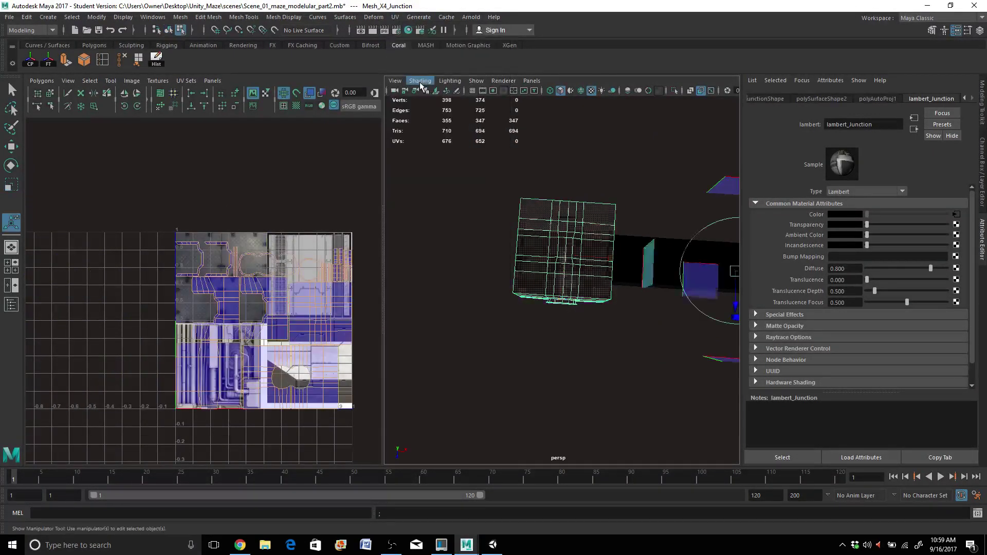
# Select all of the junction's UVs and move them off the texture sheet into the empty UV space beside it.
pyautogui.moveTo(257, 305); pyautogui.dragTo(269, 302, button='right')
pyautogui.scroll(-1, 269, 302)
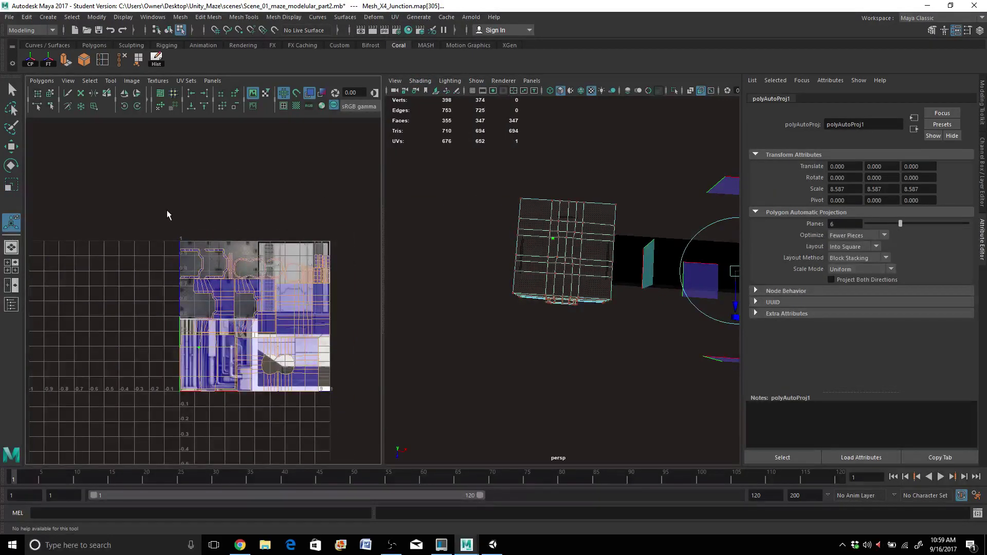
pyautogui.moveTo(168, 210); pyautogui.dragTo(339, 427)
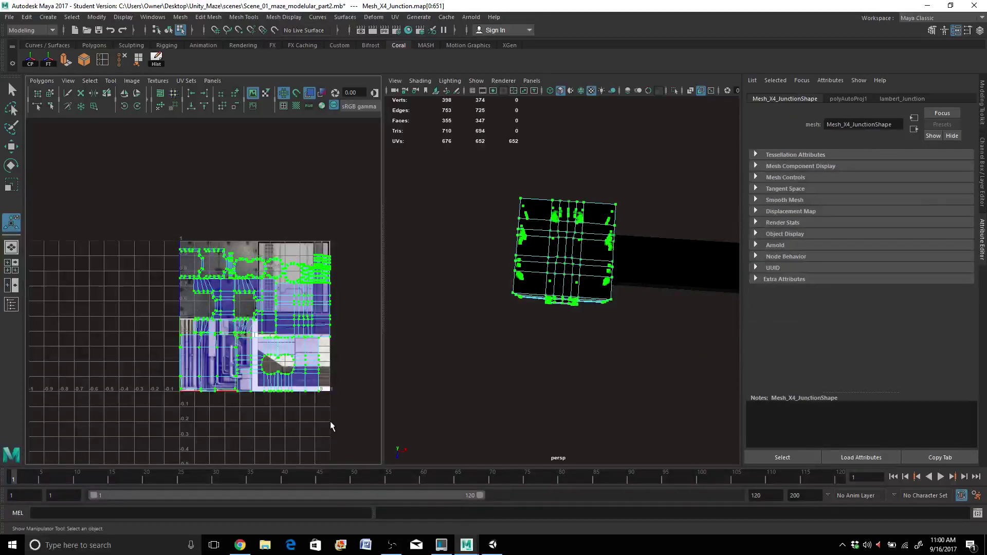
pyautogui.press('w')
pyautogui.moveTo(295, 325); pyautogui.dragTo(124, 350)
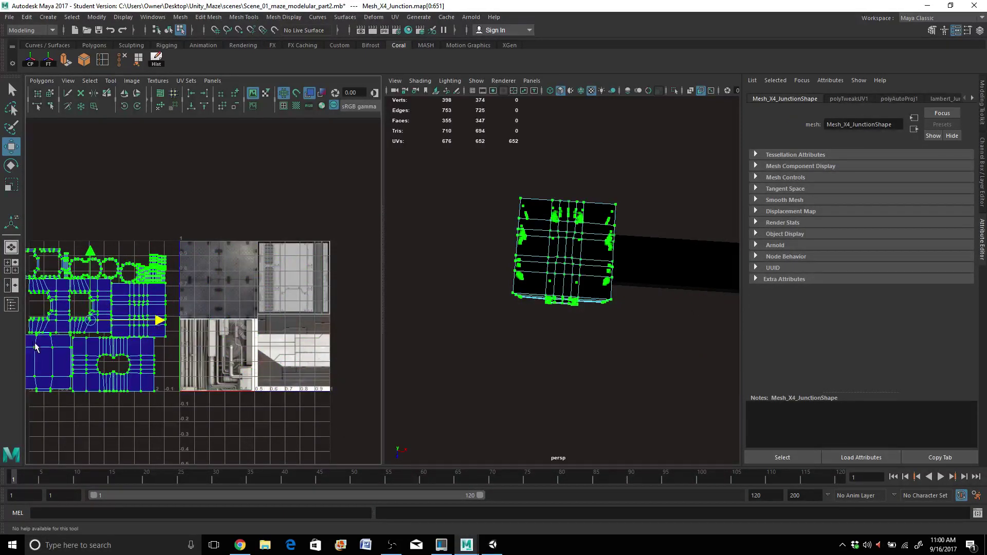
# Select the floor's UV shell and move it onto the dark metal plate section of the texture.
pyautogui.moveTo(43, 358); pyautogui.dragTo(35, 369, button='right')
pyautogui.click(35, 367)
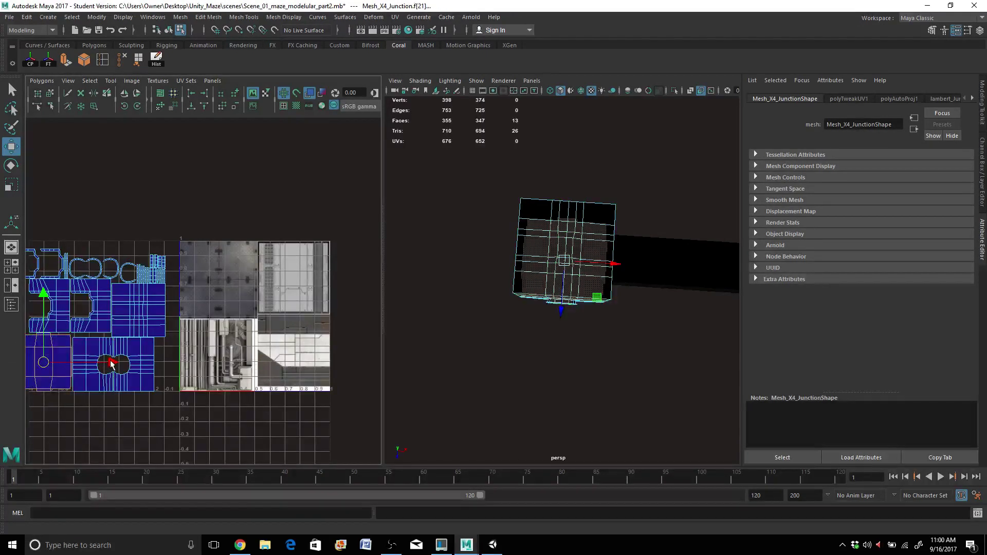
pyautogui.moveTo(111, 363); pyautogui.dragTo(281, 370)
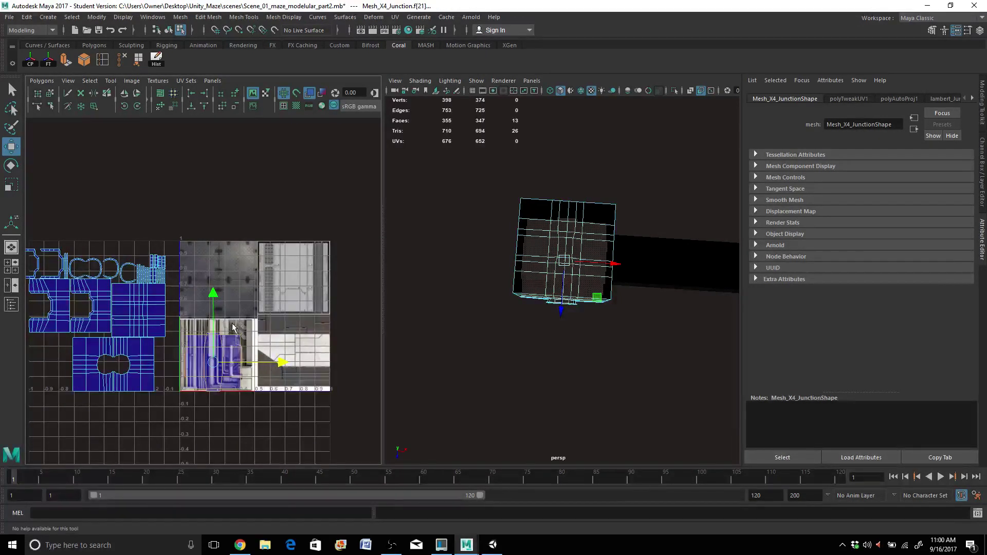
pyautogui.moveTo(216, 301); pyautogui.dragTo(230, 205)
# Try to cut the floor's UV shell along the selected edge rows above and below its middle strip.
pyautogui.scroll(8, 208, 307)
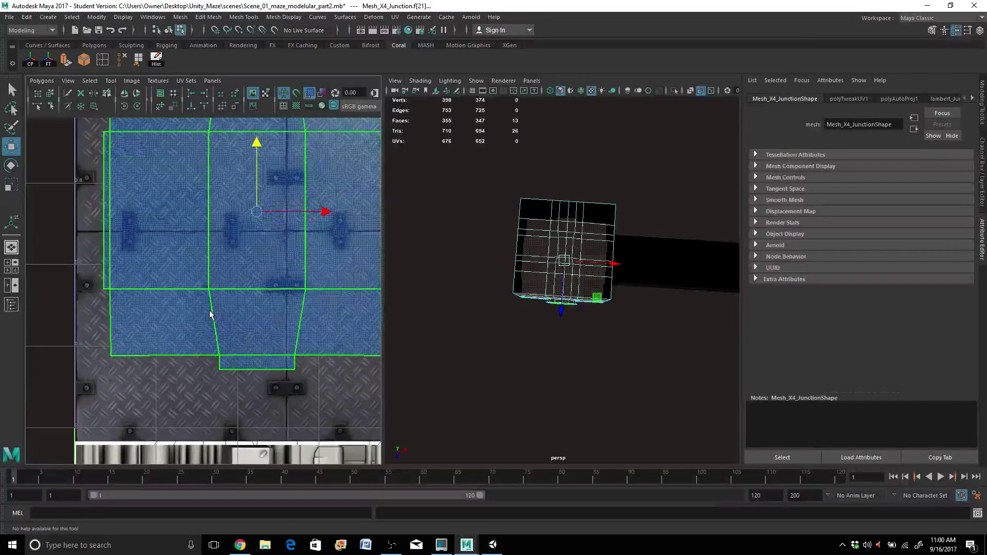
pyautogui.moveTo(166, 298); pyautogui.dragTo(155, 282, button='right')
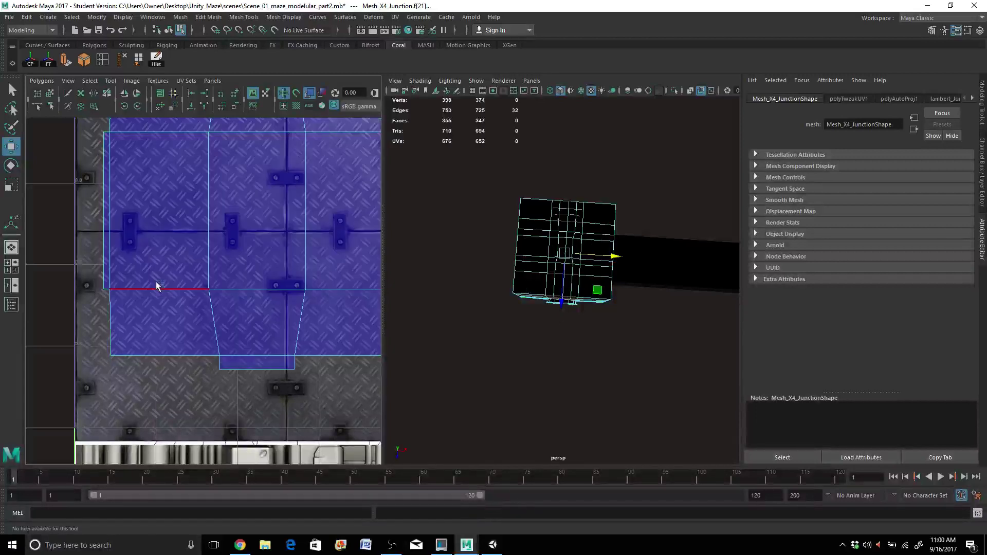
pyautogui.click(244, 291)
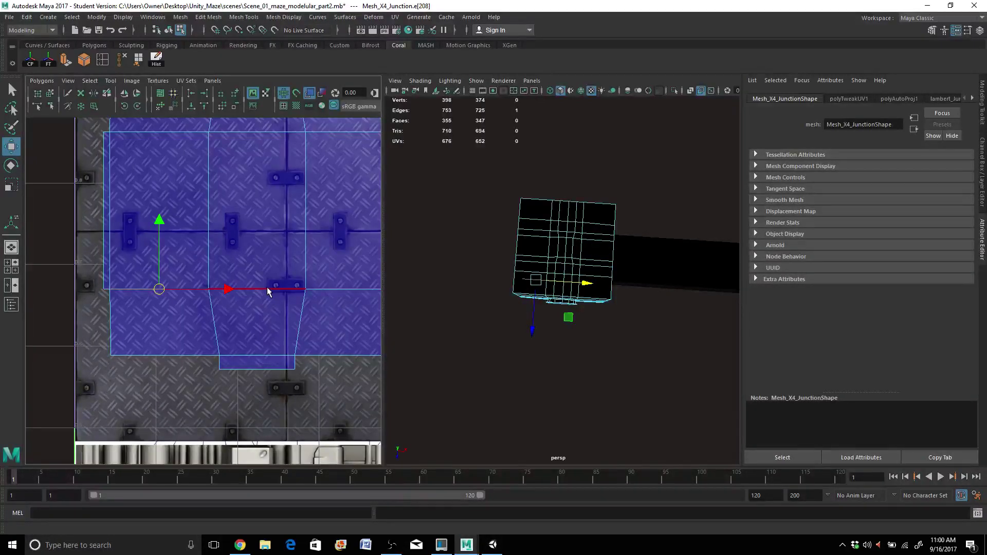
pyautogui.keyDown('shift'); pyautogui.click(325, 289); pyautogui.keyUp('shift')
pyautogui.keyDown('shift'); pyautogui.click(258, 288); pyautogui.keyUp('shift')
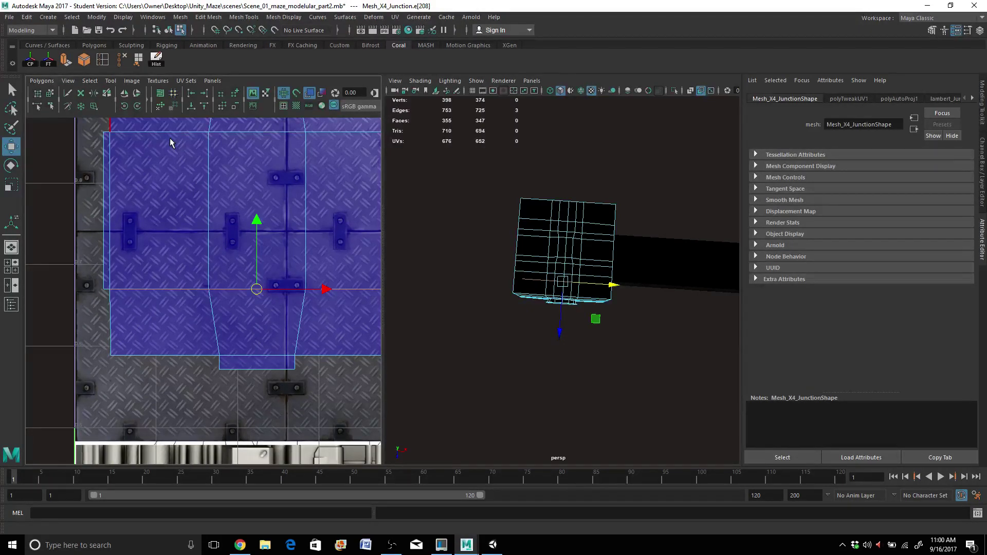
pyautogui.scroll(-1, 204, 287)
pyautogui.keyDown('shift'); pyautogui.click(217, 252); pyautogui.keyUp('shift')
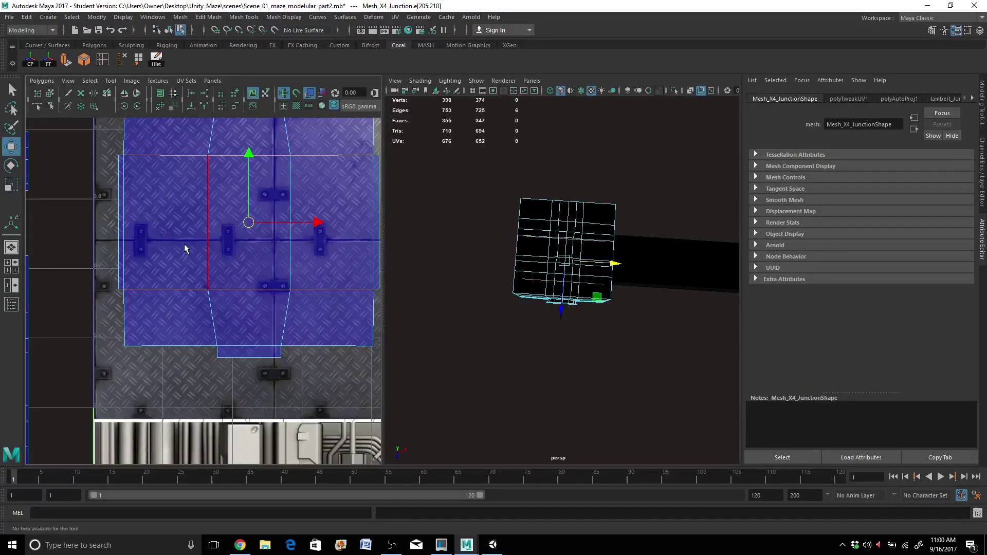
pyautogui.click(68, 94)
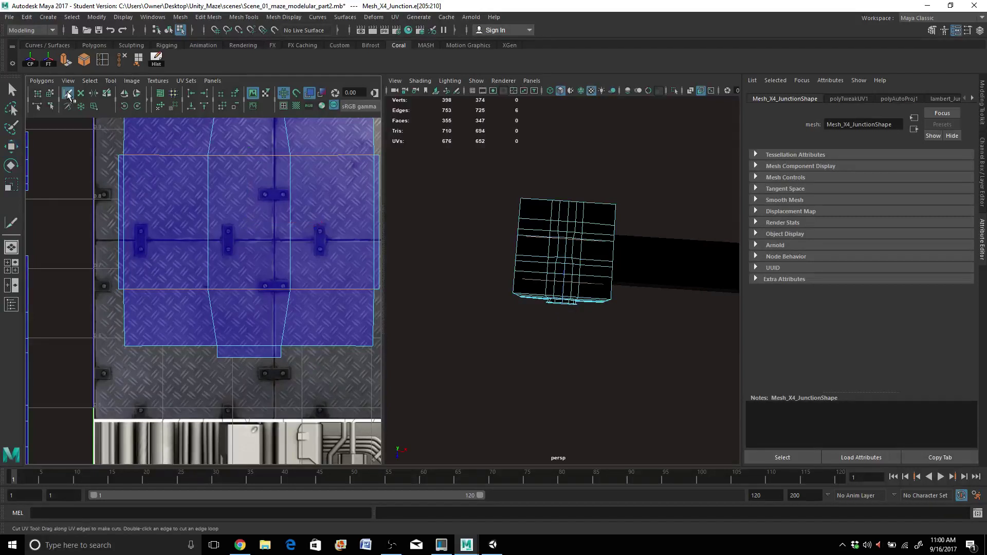
pyautogui.rightClick(165, 314)
pyautogui.rightClick(210, 312)
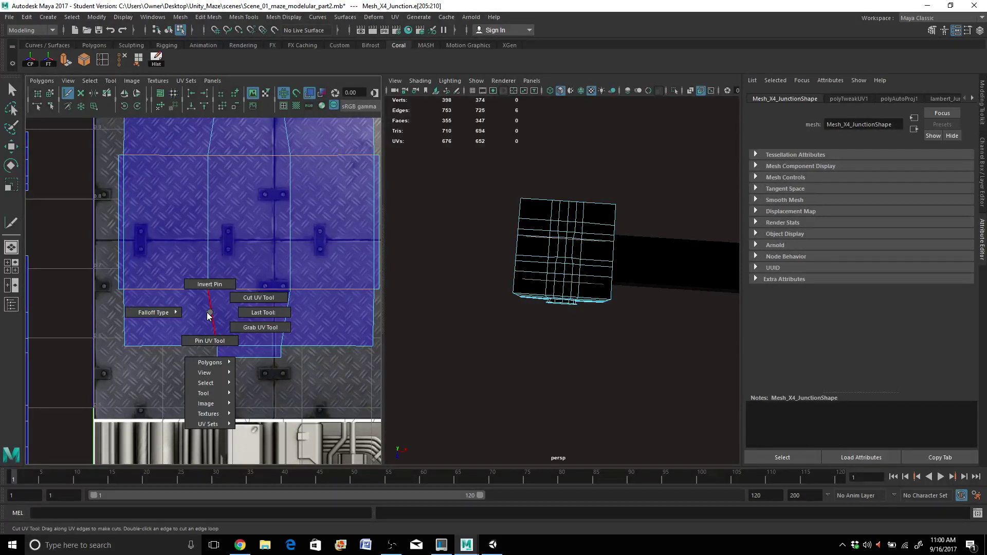
pyautogui.click(11, 92)
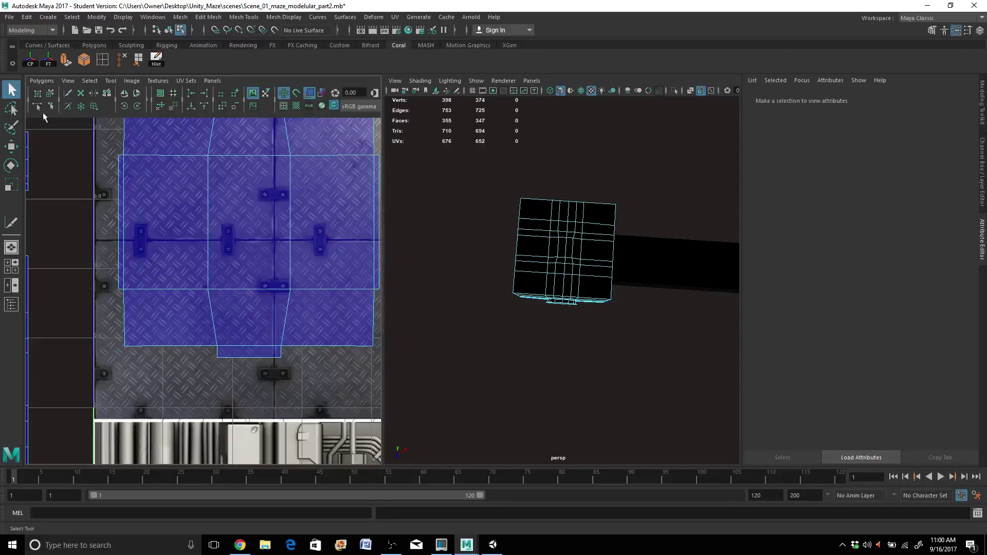
# Cut the floor's UV shell along the two horizontal edge rows bordering its middle strip with the Cut UV Tool.
pyautogui.moveTo(156, 182); pyautogui.dragTo(125, 169, button='right')
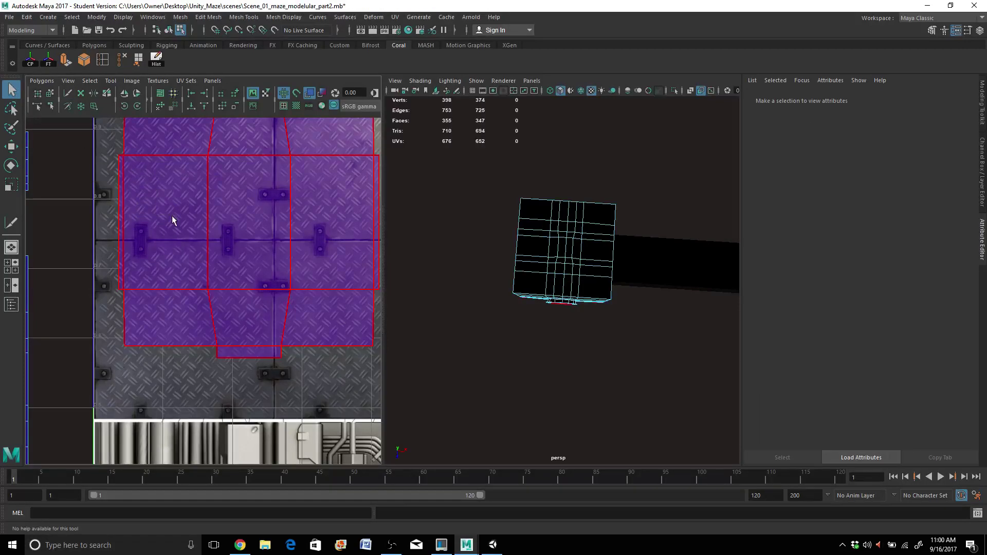
pyautogui.click(172, 220)
pyautogui.press('f')
pyautogui.scroll(2, 211, 209)
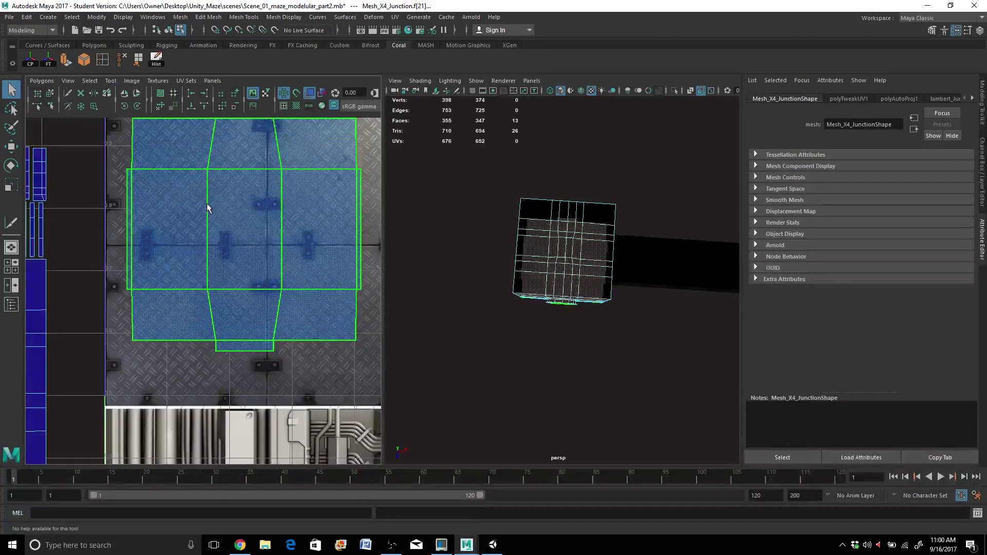
pyautogui.moveTo(185, 180); pyautogui.dragTo(184, 157, button='right')
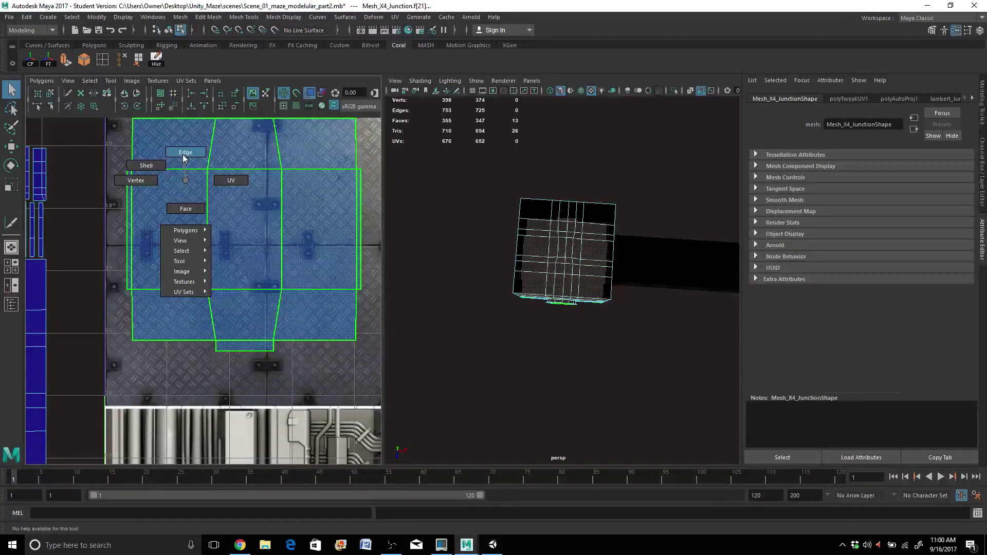
pyautogui.moveTo(184, 156); pyautogui.dragTo(231, 180, button='right')
pyautogui.click(207, 169)
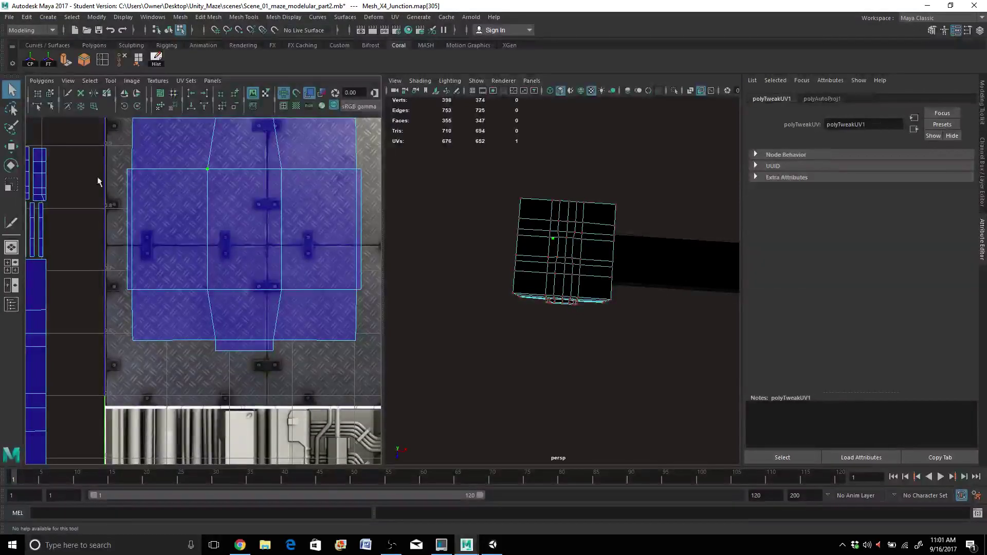
pyautogui.click(67, 95)
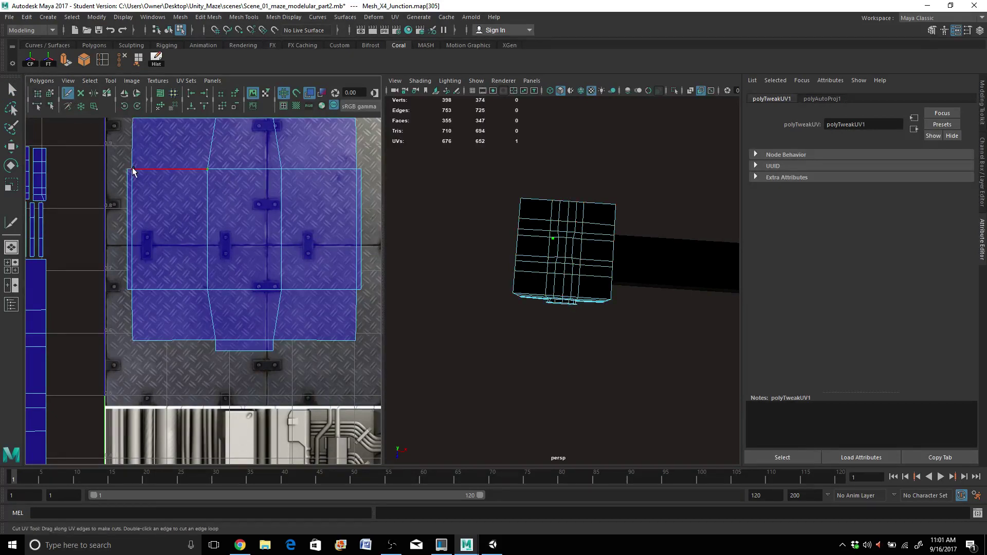
pyautogui.moveTo(151, 175); pyautogui.dragTo(359, 175)
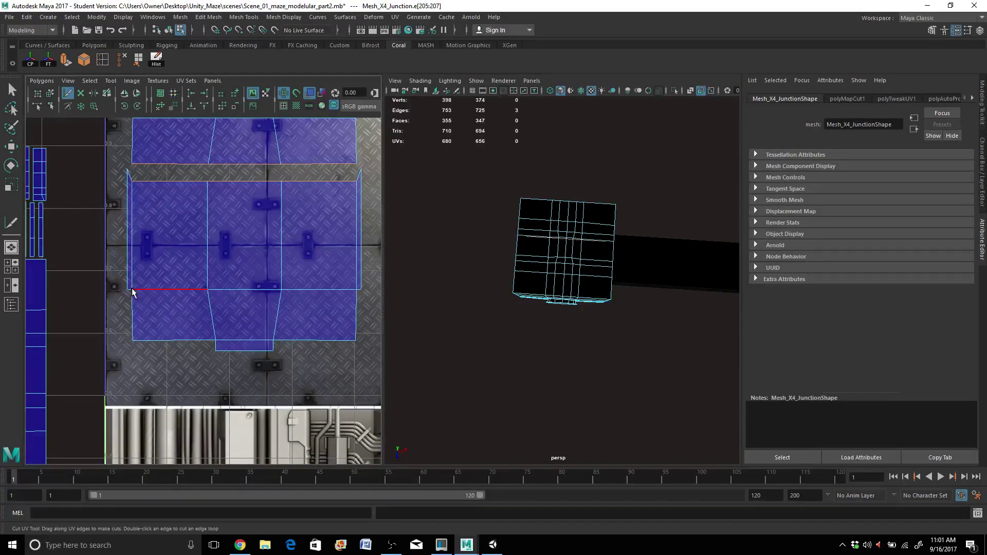
pyautogui.moveTo(167, 297); pyautogui.dragTo(360, 297)
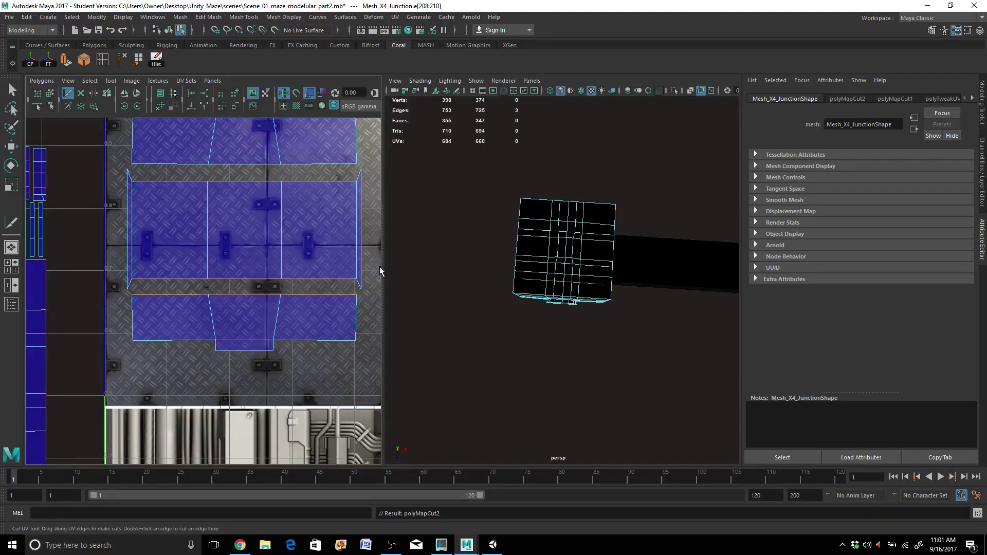
# Set the Cut UV Tool's Cut Open Ratio to 0.02.
pyautogui.doubleClick(69, 93)
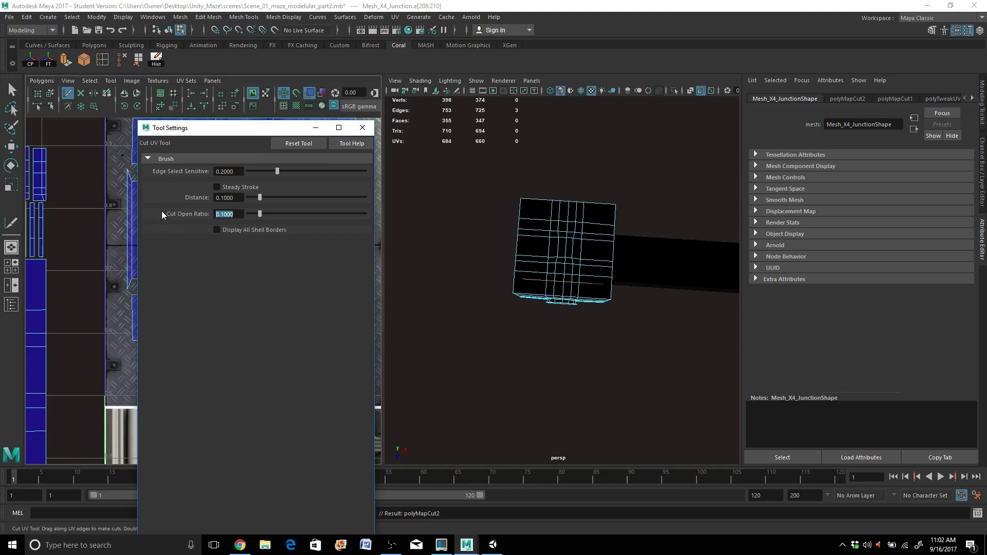
pyautogui.write('.02')
pyautogui.press('Return')
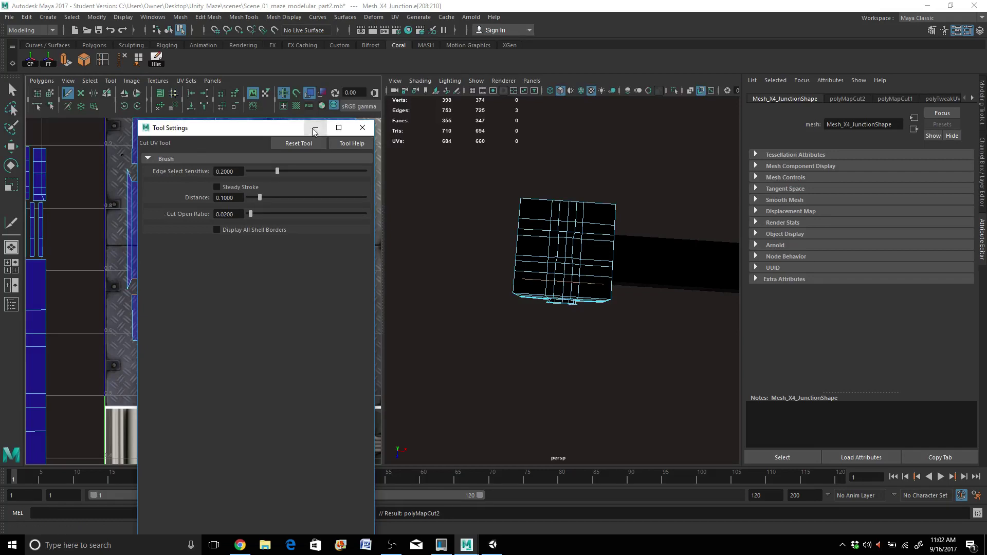
pyautogui.click(362, 127)
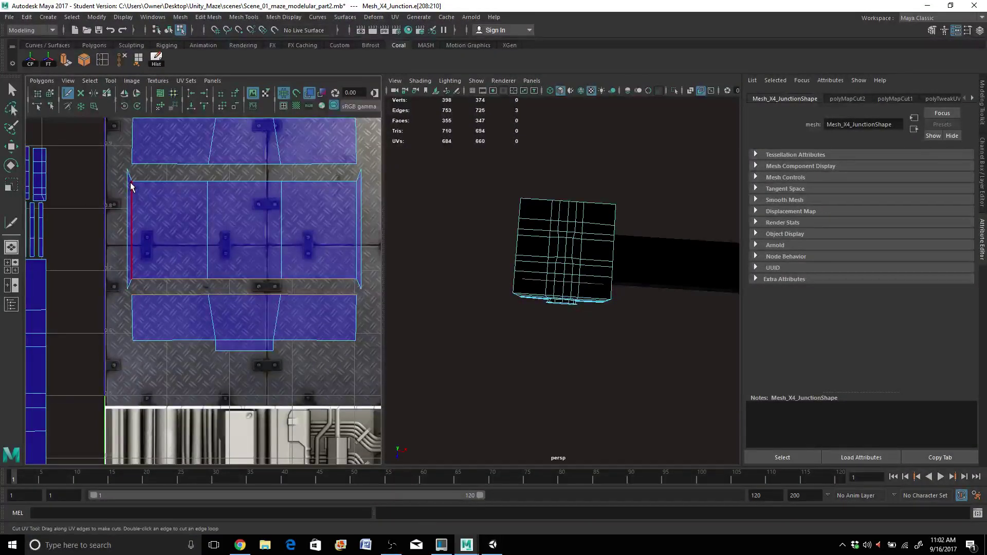
# Cut the floor's middle UV strip free along its two vertical side edges with the Cut UV Tool.
pyautogui.moveTo(136, 222); pyautogui.dragTo(137, 288)
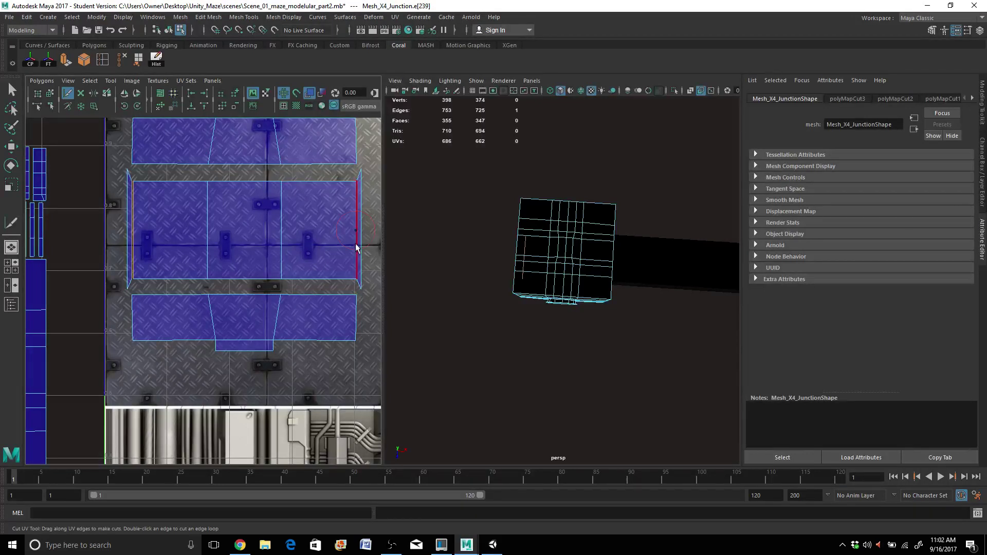
pyautogui.moveTo(355, 276); pyautogui.dragTo(349, 290)
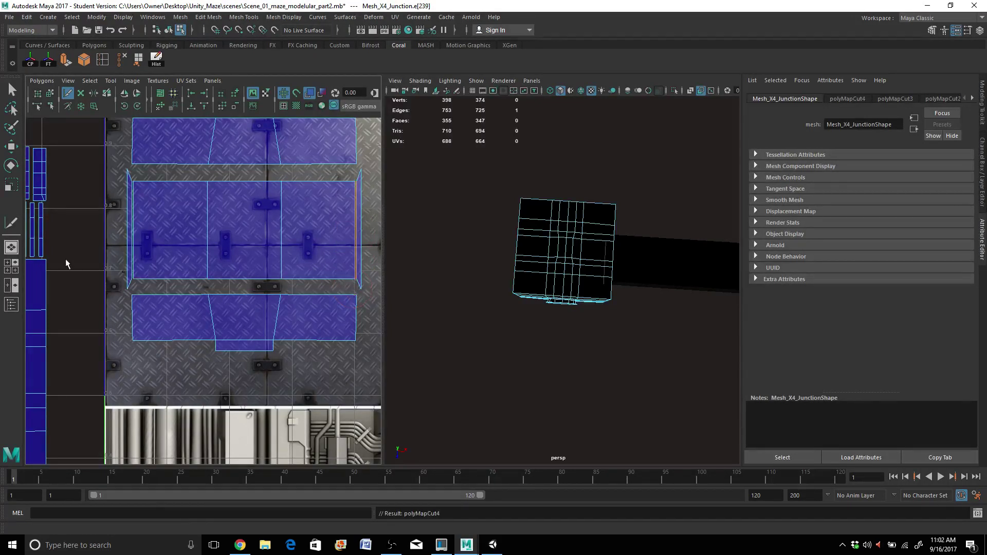
pyautogui.click(10, 86)
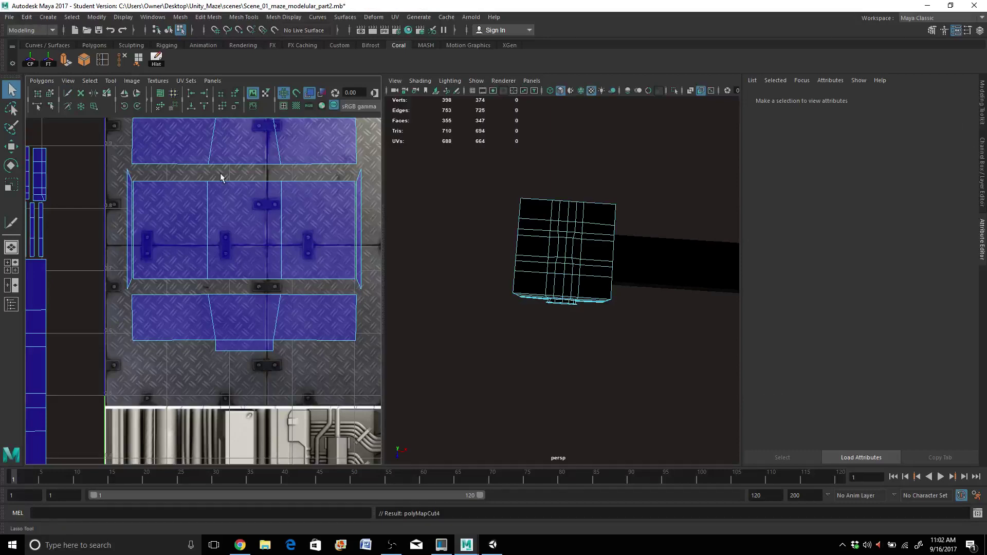
# Move the UV shells above and below the floor's middle strip off the metal plate into the empty space above the texture.
pyautogui.moveTo(224, 150); pyautogui.dragTo(214, 141, button='right')
pyautogui.click(242, 222)
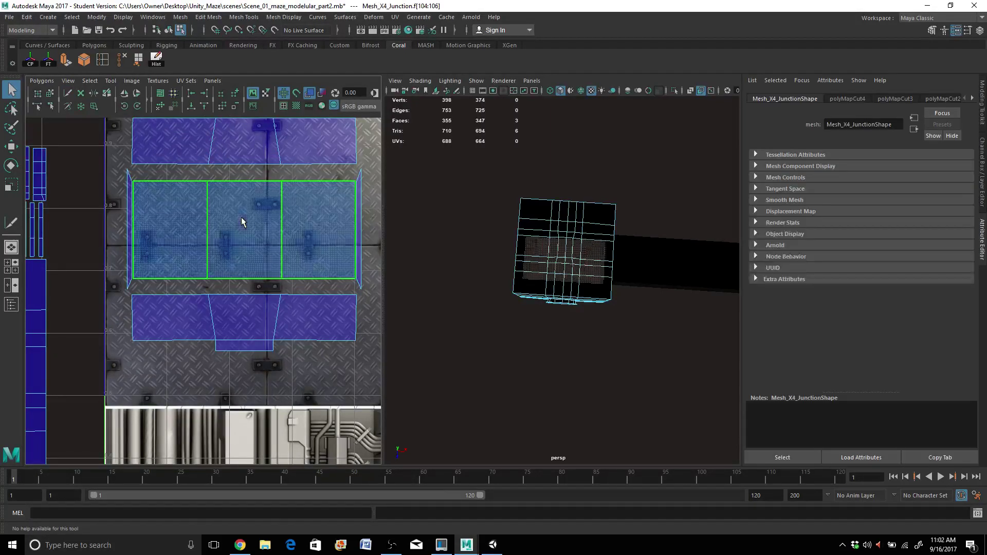
pyautogui.scroll(-4, 241, 229)
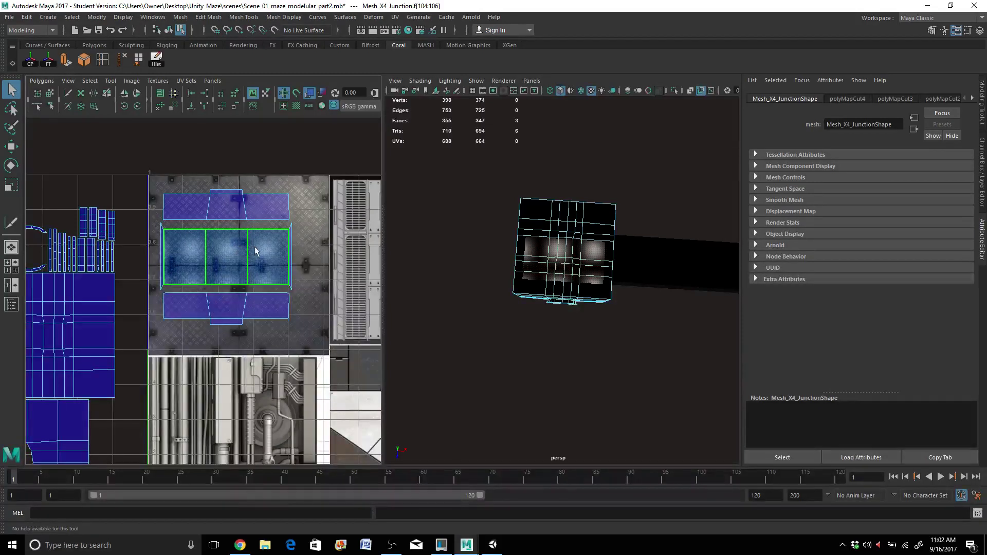
pyautogui.click(242, 298)
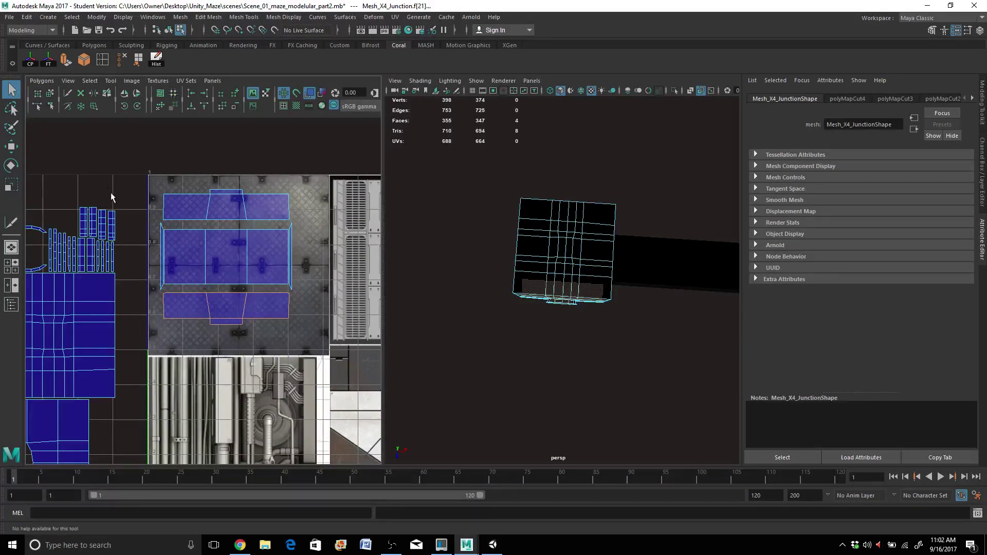
pyautogui.press('w')
pyautogui.moveTo(231, 301); pyautogui.dragTo(247, 145)
pyautogui.click(239, 195)
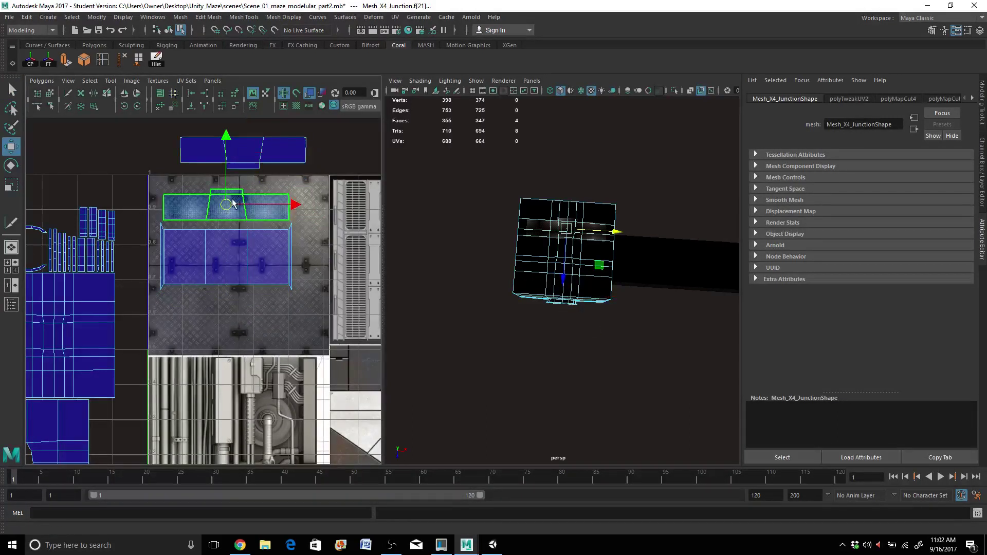
pyautogui.moveTo(236, 198); pyautogui.dragTo(74, 137)
# Move the two thin side sliver shells off the metal plate into the empty space above the texture.
pyautogui.press('F10')
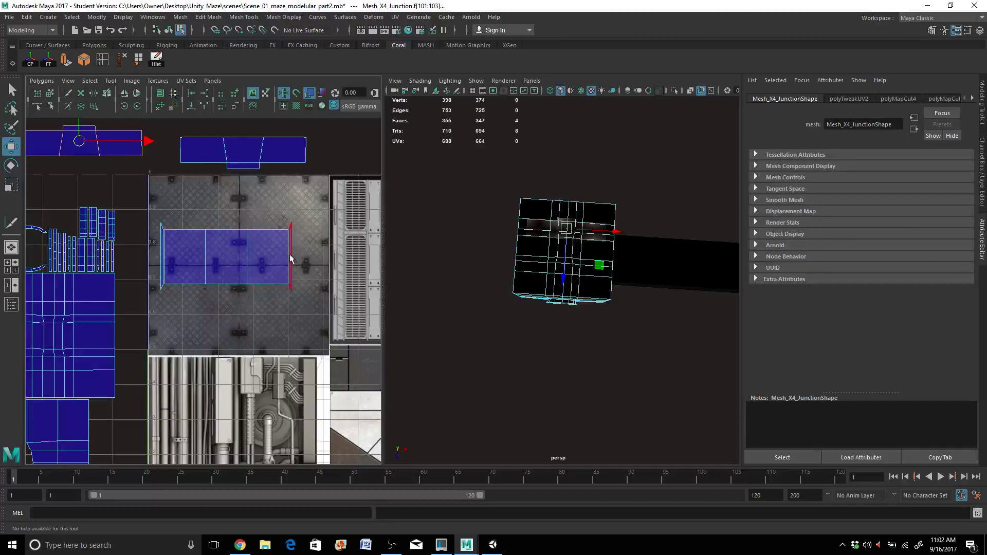
pyautogui.click(290, 258)
pyautogui.moveTo(292, 256); pyautogui.dragTo(330, 129)
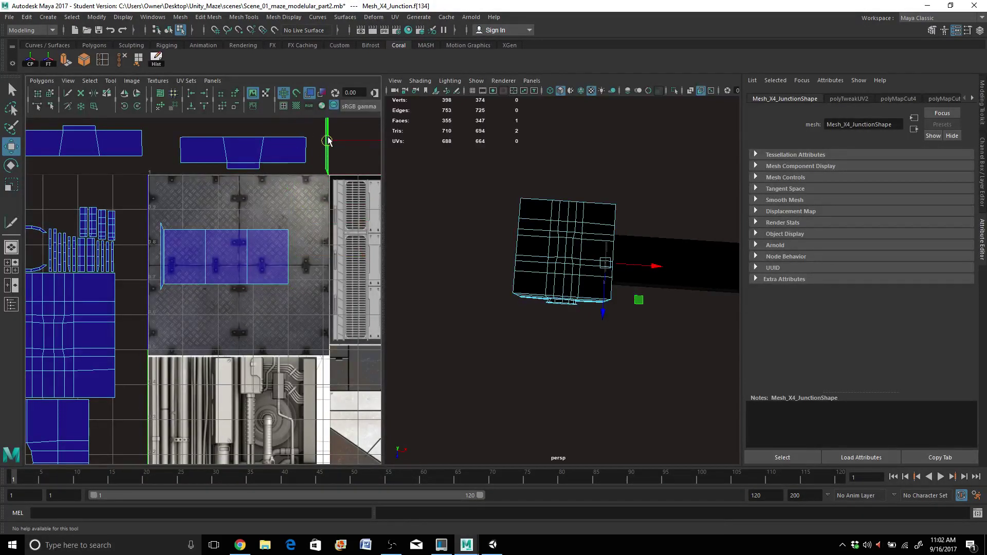
pyautogui.click(161, 265)
pyautogui.moveTo(160, 257); pyautogui.dragTo(340, 140)
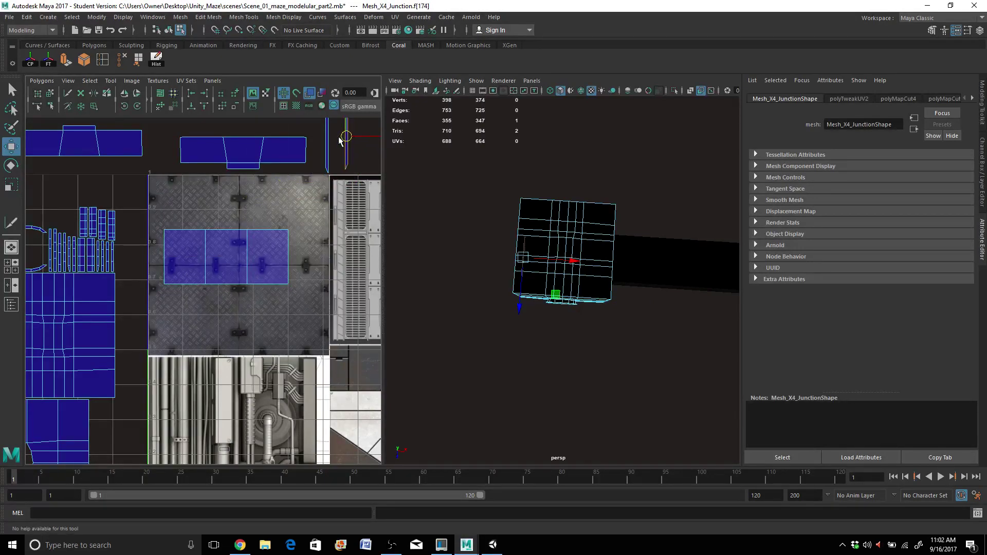
# Select the floor's middle three-face UV shell and center it on the dark metal plate section.
pyautogui.click(272, 282)
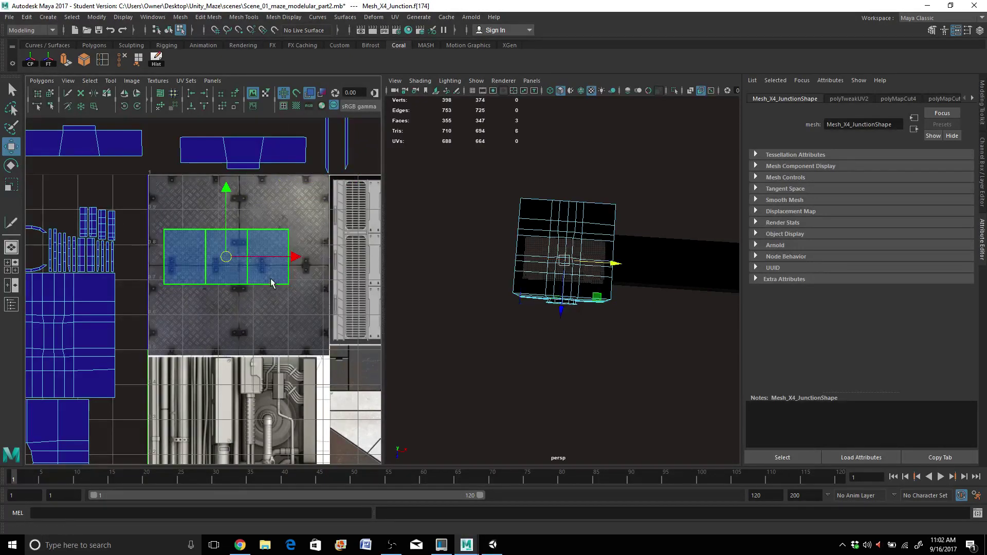
pyautogui.scroll(3, 272, 282)
pyautogui.keyDown('alt'); pyautogui.moveTo(284, 282); pyautogui.dragTo(261, 287, button='middle'); pyautogui.keyUp('alt')
pyautogui.moveTo(187, 247); pyautogui.dragTo(210, 264)
pyautogui.scroll(6, 609, 326)
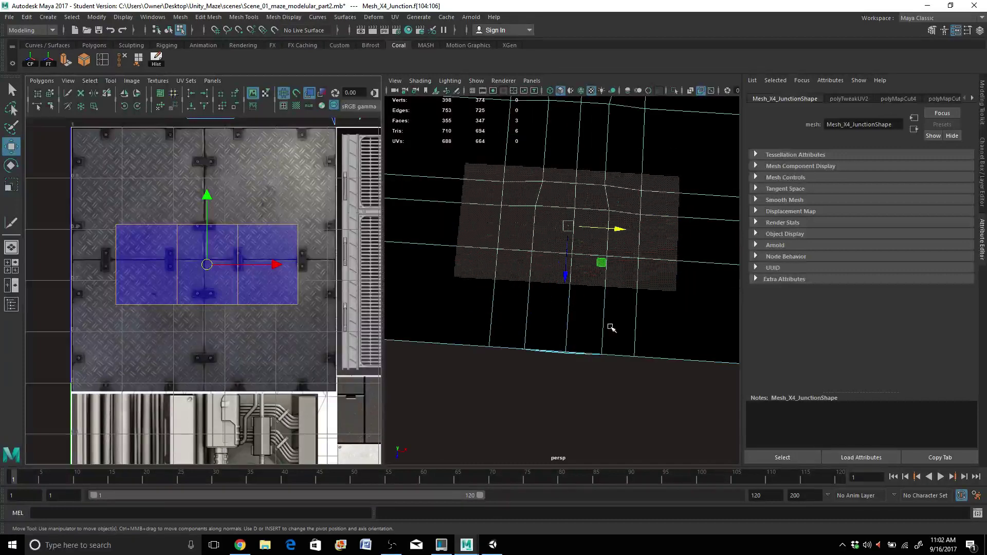
pyautogui.scroll(-6, 589, 301)
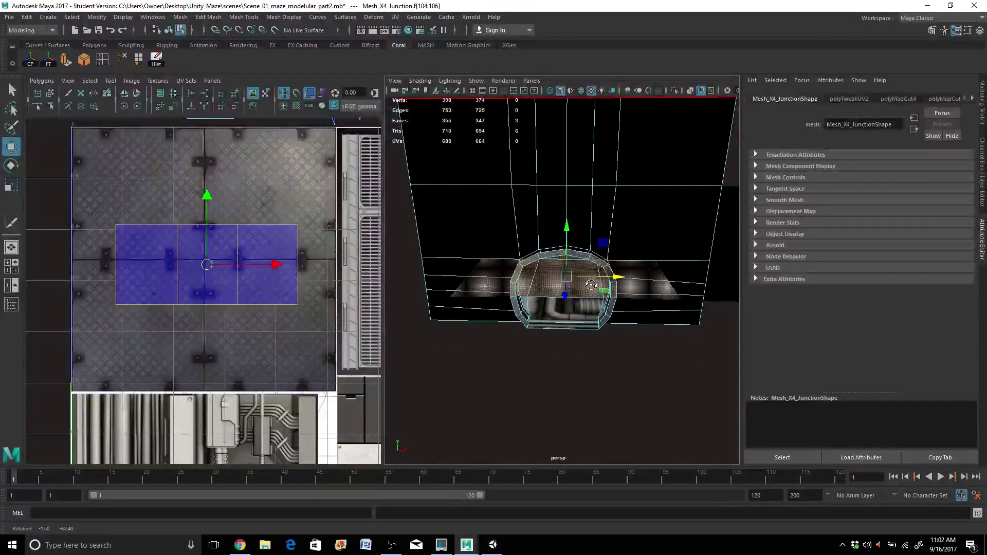
# Stretch the middle floor shell vertically and horizontally to fill the metal plate section, and shift it sideways to line up with the plate.
pyautogui.press('r')
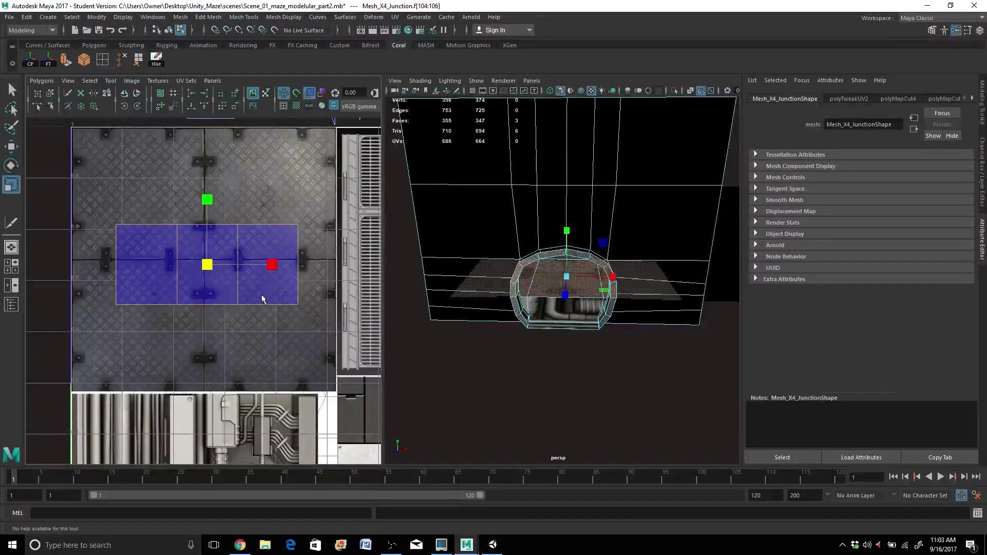
pyautogui.moveTo(206, 200); pyautogui.dragTo(202, 58)
pyautogui.moveTo(272, 264); pyautogui.dragTo(302, 264)
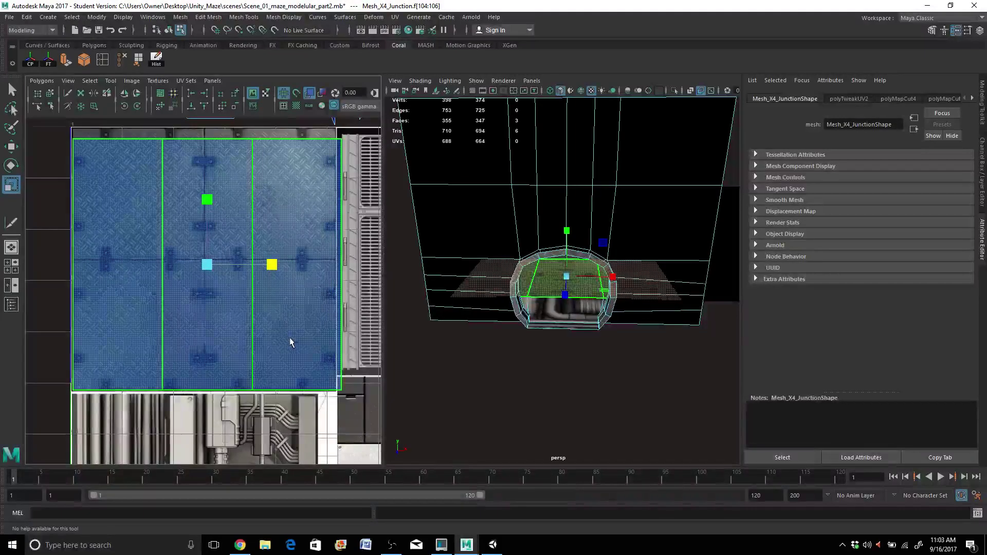
pyautogui.press('q')
pyautogui.press('w')
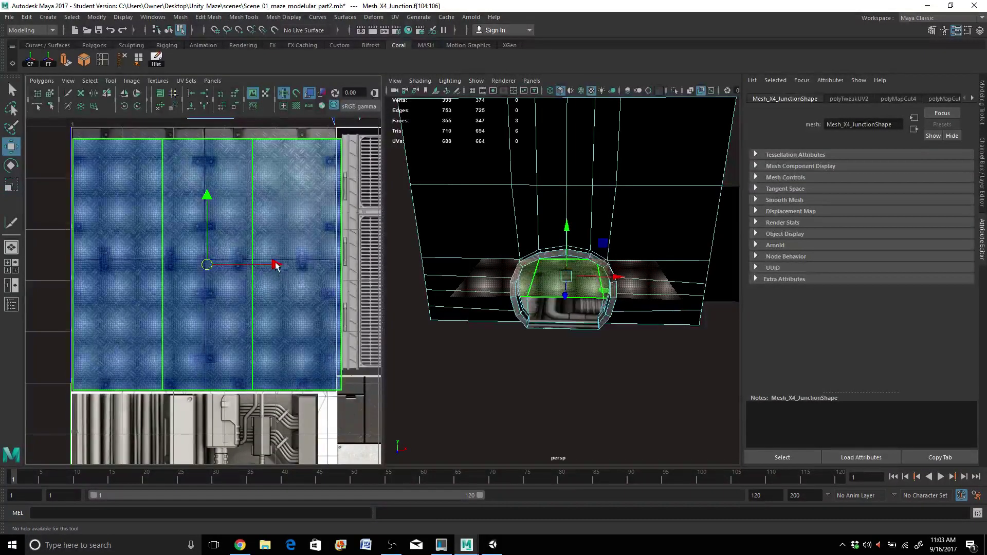
pyautogui.moveTo(275, 265); pyautogui.dragTo(273, 264)
pyautogui.click(480, 414)
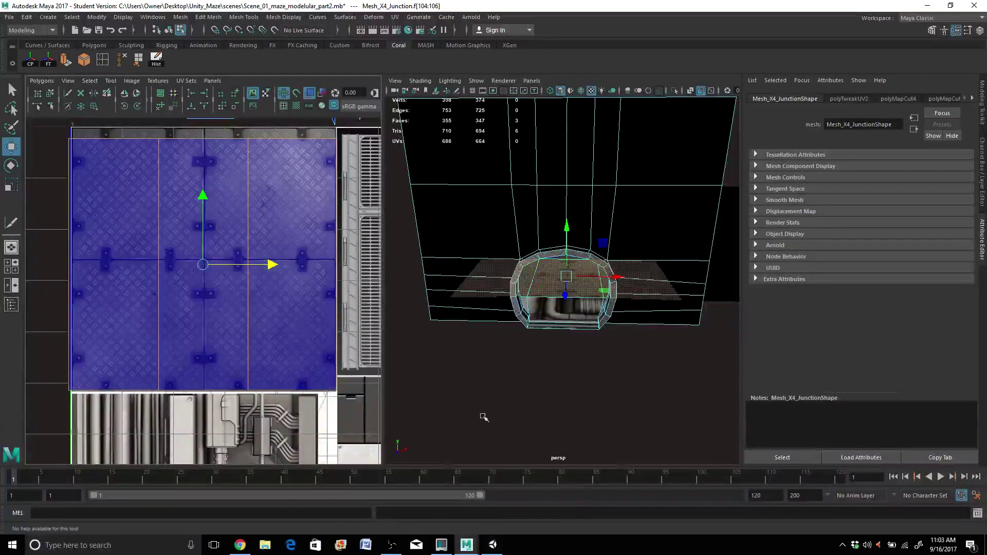
pyautogui.scroll(3, 487, 418)
pyautogui.scroll(5, 488, 419)
pyautogui.click(539, 313)
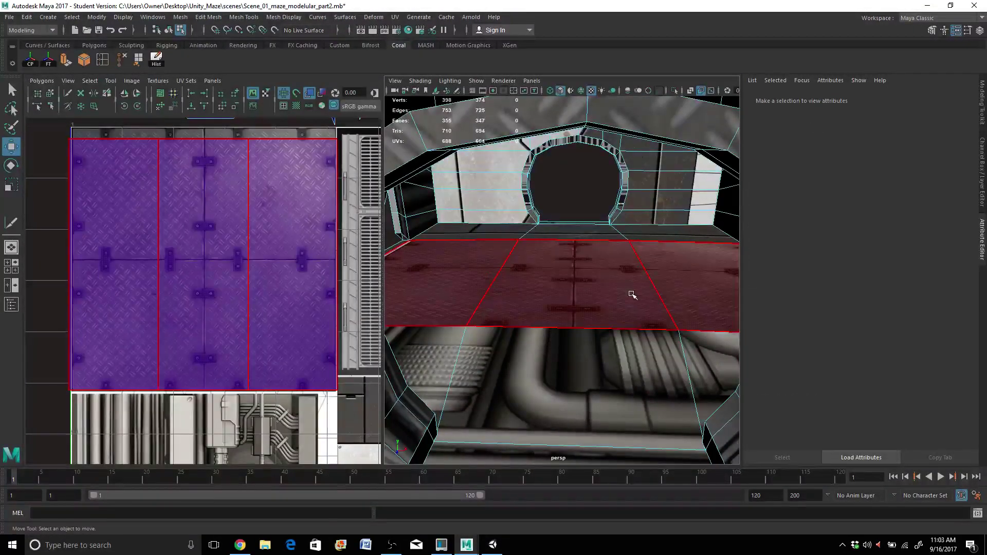
pyautogui.click(576, 383)
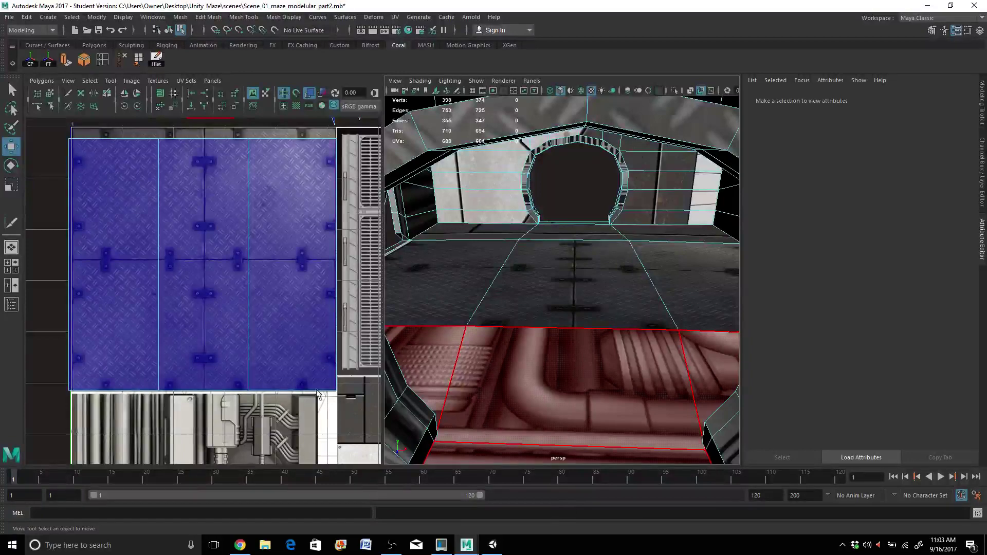
# Move the parked floor border shell with the upward tab onto the vent grille texture and rotate it a quarter turn clockwise.
pyautogui.scroll(-5, 245, 361)
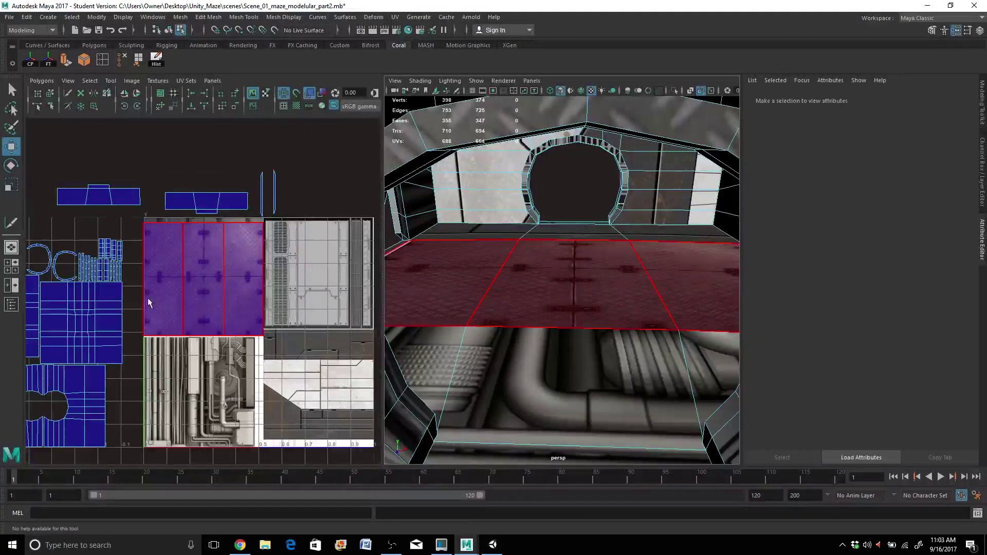
pyautogui.click(110, 197)
pyautogui.moveTo(110, 197); pyautogui.dragTo(287, 277)
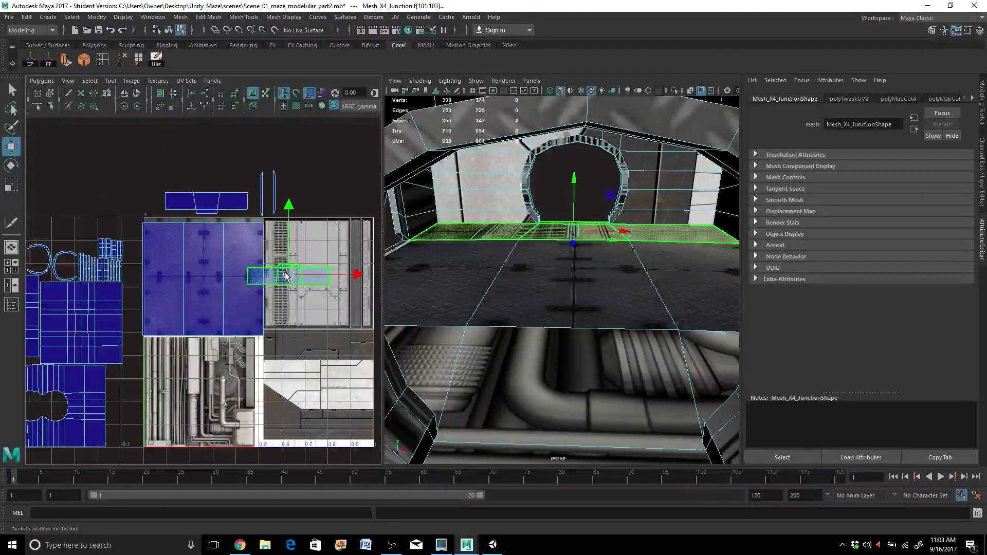
pyautogui.press('e')
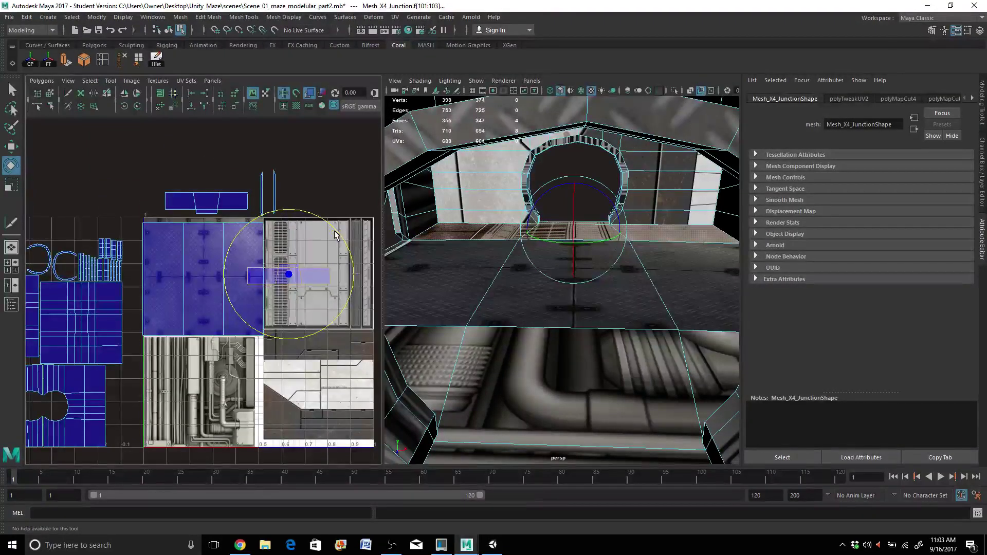
pyautogui.moveTo(335, 235); pyautogui.dragTo(329, 325)
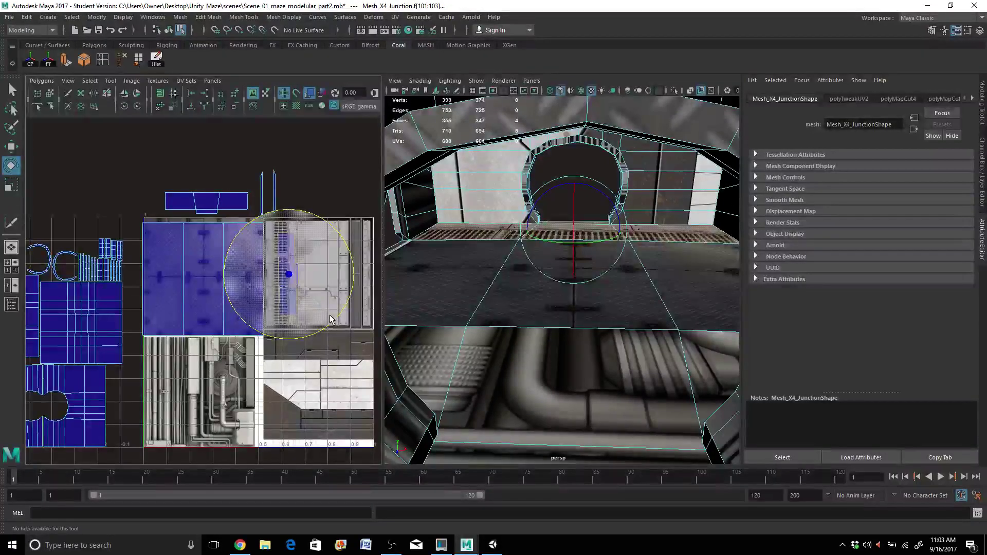
# Scale the floor border shell up uniformly to the grille column's height and shift it onto the grille.
pyautogui.press('r')
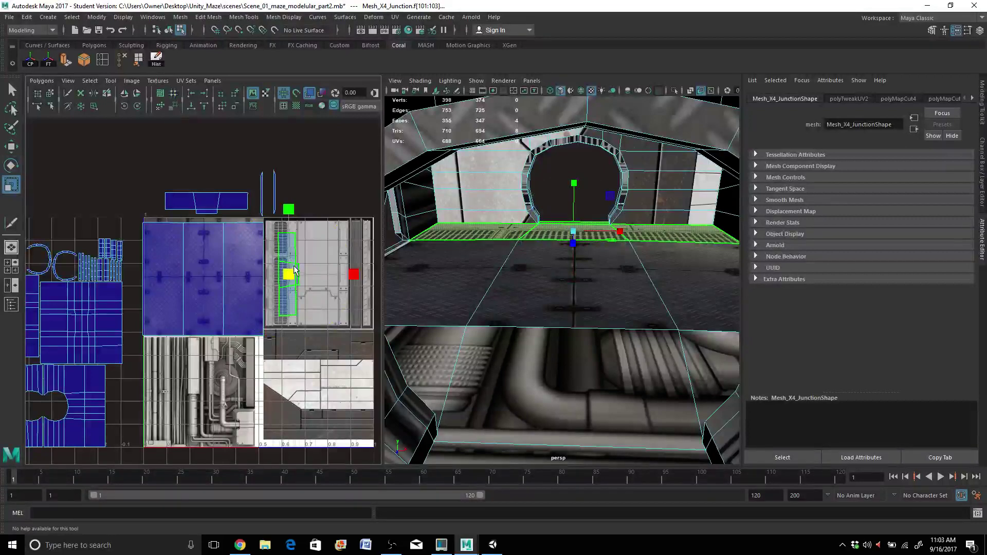
pyautogui.moveTo(284, 280); pyautogui.dragTo(295, 273)
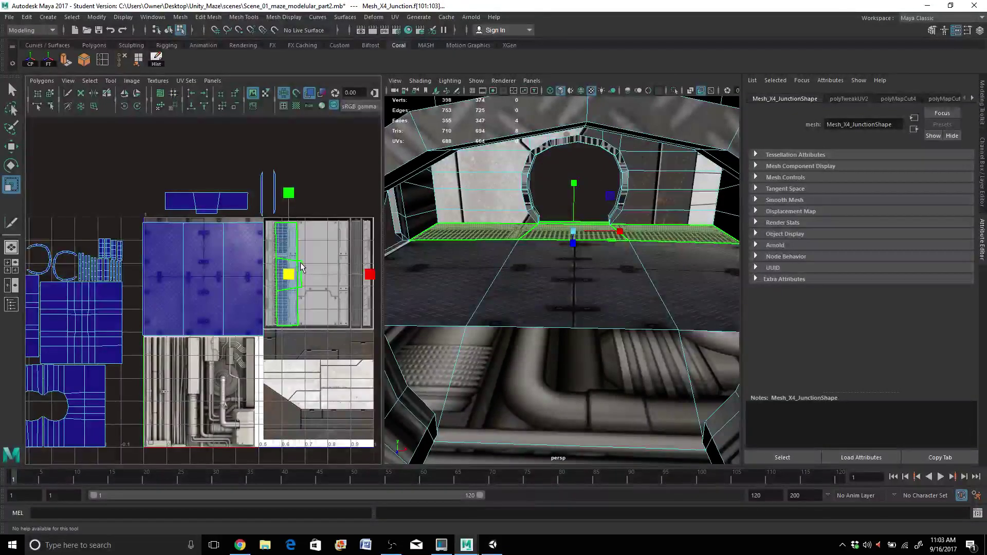
pyautogui.press('w')
pyautogui.moveTo(290, 274); pyautogui.dragTo(283, 273)
# Widen the floor border shell horizontally so it covers the grille and the riveted panels beside it.
pyautogui.press('r')
pyautogui.scroll(8, 285, 281)
pyautogui.click(288, 286)
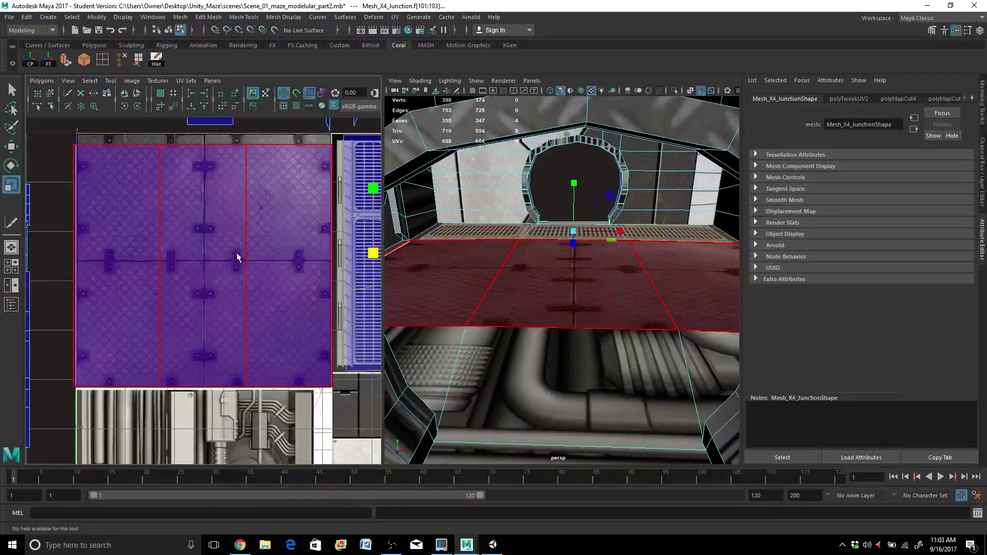
pyautogui.keyDown('alt'); pyautogui.moveTo(236, 258); pyautogui.dragTo(124, 279, button='middle'); pyautogui.keyUp('alt')
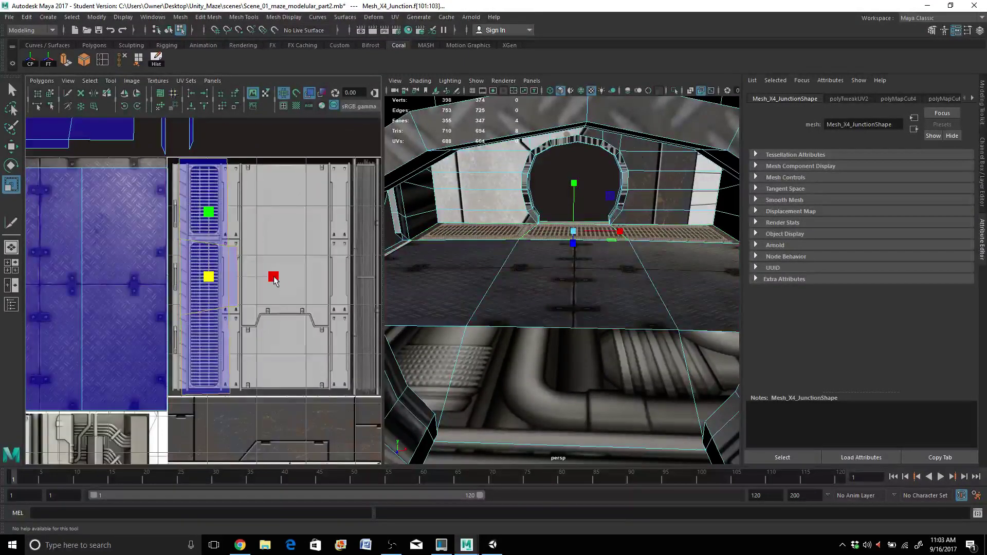
pyautogui.moveTo(285, 279)
pyautogui.mouseDown()
pyautogui.moveTo(296, 278)
pyautogui.moveTo(281, 277)
pyautogui.mouseUp()
pyautogui.press('w')
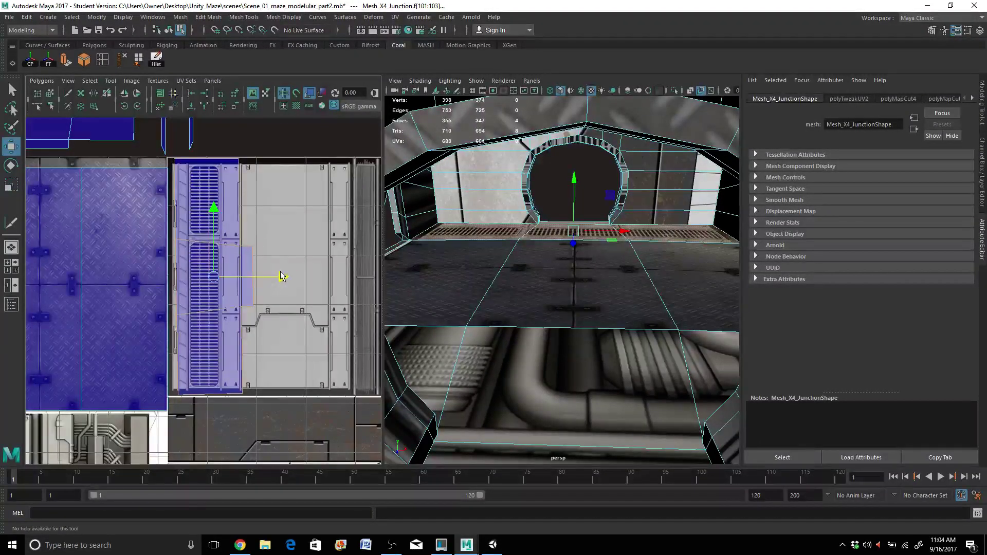
pyautogui.press('r')
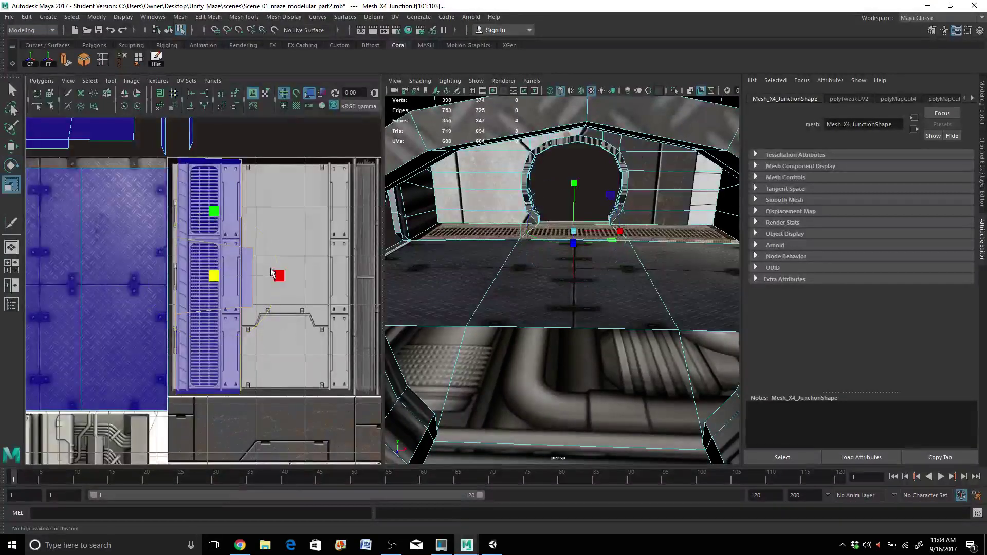
pyautogui.moveTo(278, 278); pyautogui.dragTo(282, 279)
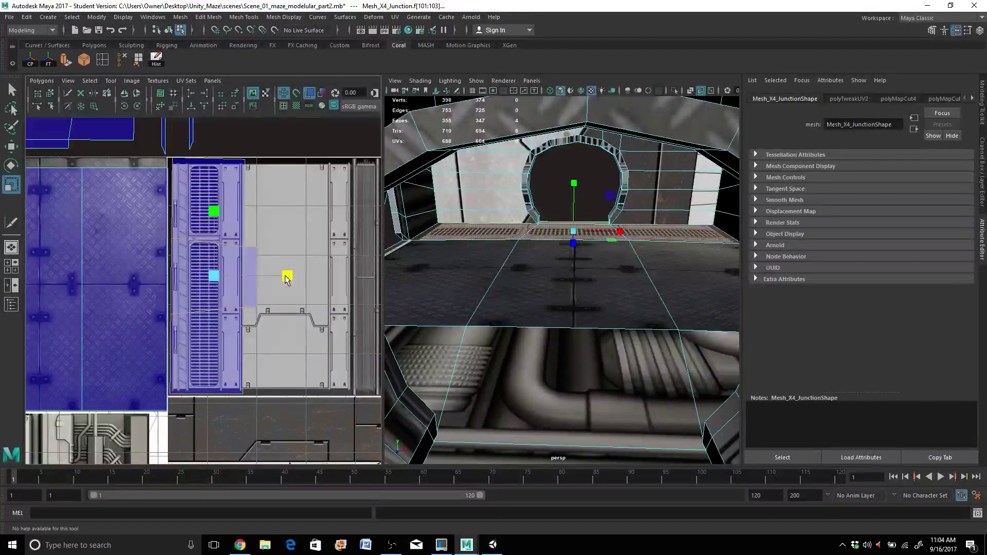
pyautogui.moveTo(287, 278); pyautogui.dragTo(276, 282)
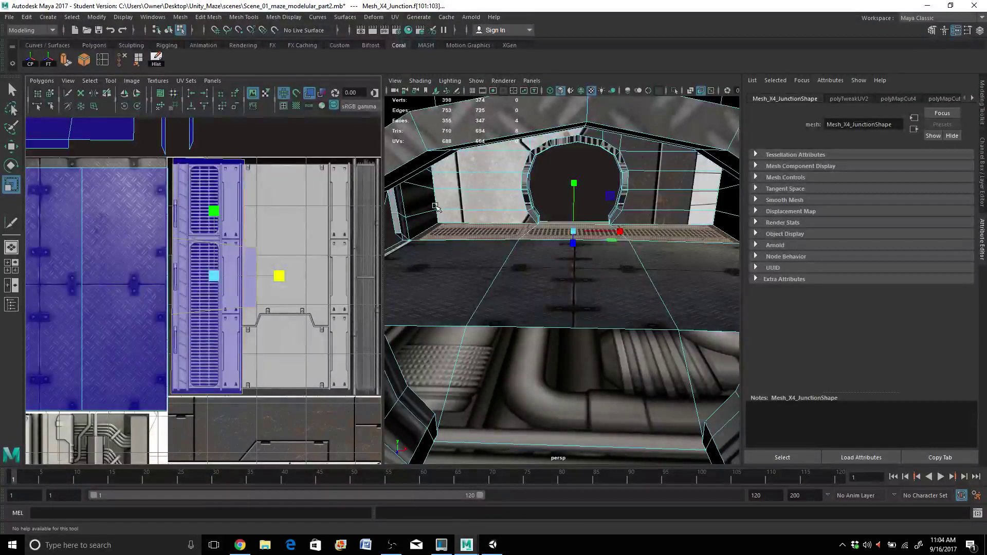
# Return to object mode, clear the selection, and examine the textured floor plate and grille border up close inside the junction.
pyautogui.click(574, 180)
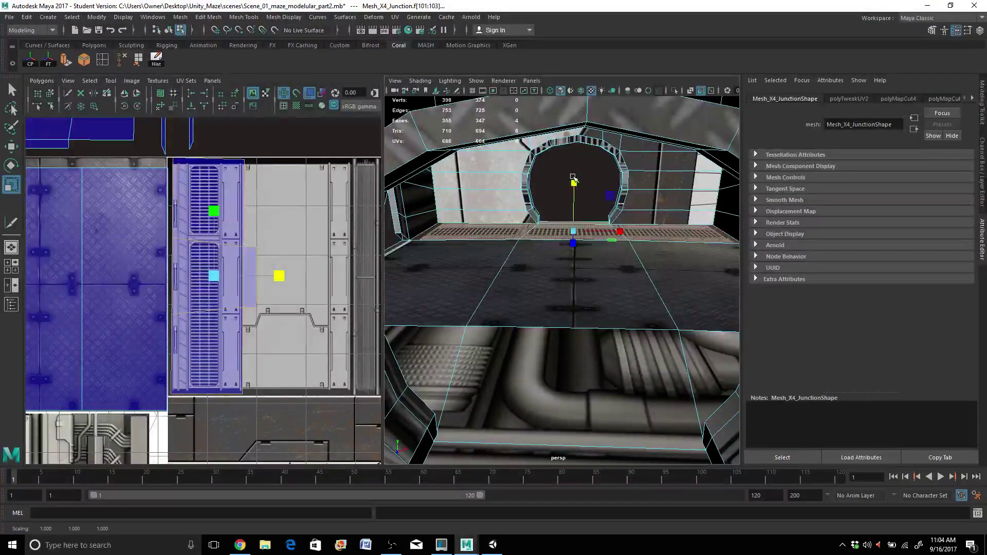
pyautogui.keyDown('alt'); pyautogui.moveTo(453, 244); pyautogui.dragTo(483, 268); pyautogui.keyUp('alt')
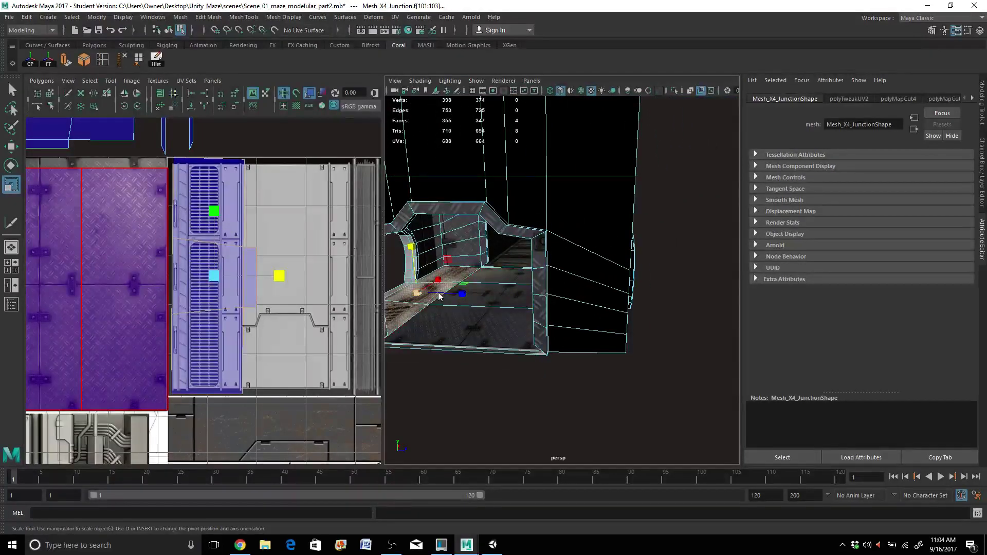
pyautogui.click(461, 282)
pyautogui.moveTo(477, 248); pyautogui.dragTo(500, 246, button='right')
pyautogui.click(489, 397)
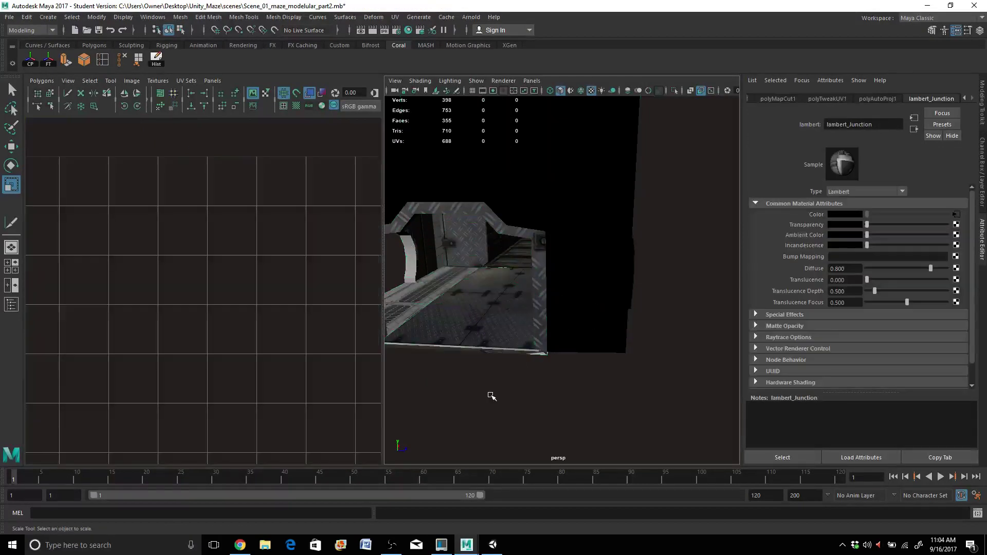
pyautogui.scroll(3, 478, 386)
pyautogui.keyDown('alt'); pyautogui.moveTo(490, 380); pyautogui.dragTo(600, 375); pyautogui.keyUp('alt')
pyautogui.scroll(3, 592, 377)
pyautogui.keyDown('alt'); pyautogui.moveTo(513, 365); pyautogui.dragTo(502, 371); pyautogui.keyUp('alt')
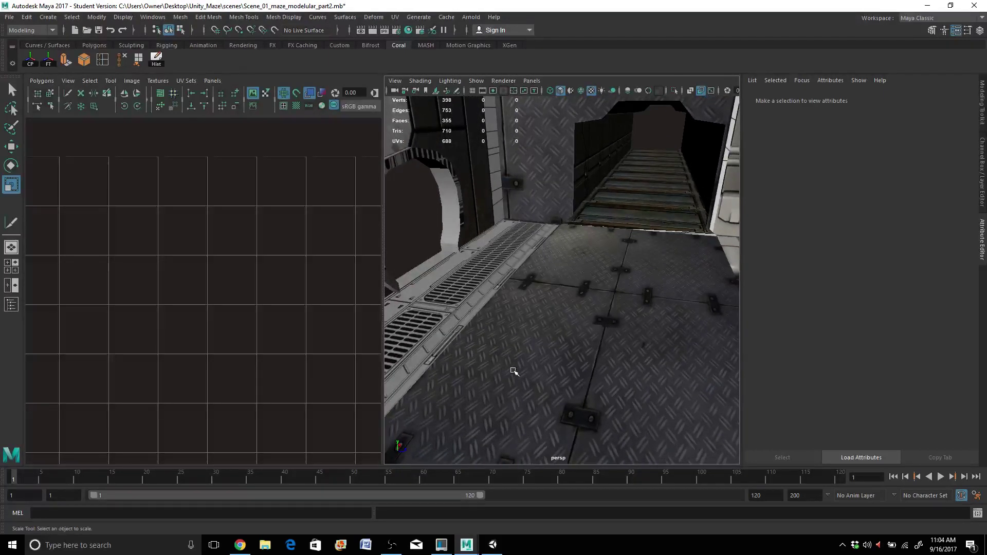
# Select the junction's parked floor border shell with the downward tab and move it onto the vent grille texture.
pyautogui.scroll(-4, 520, 369)
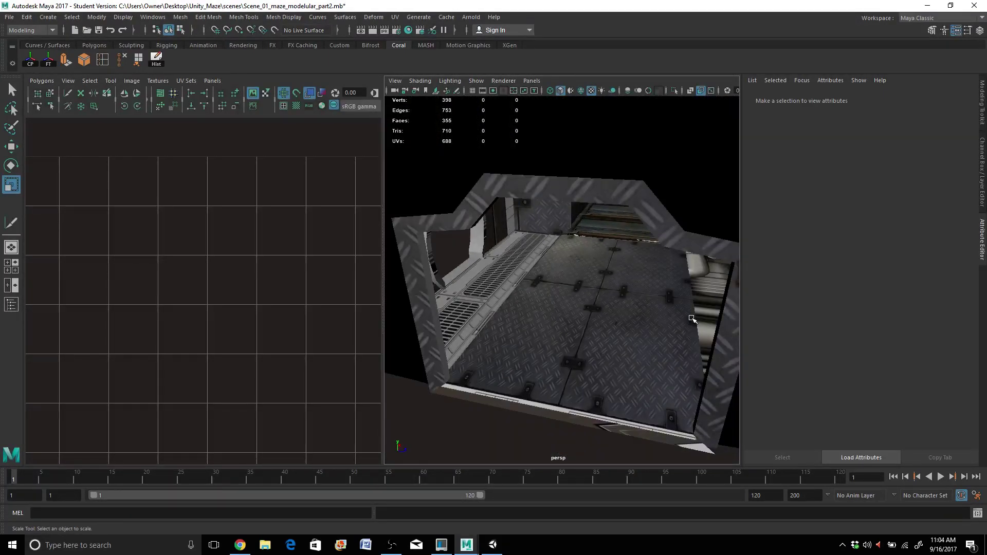
pyautogui.click(692, 319)
pyautogui.scroll(-2, 78, 208)
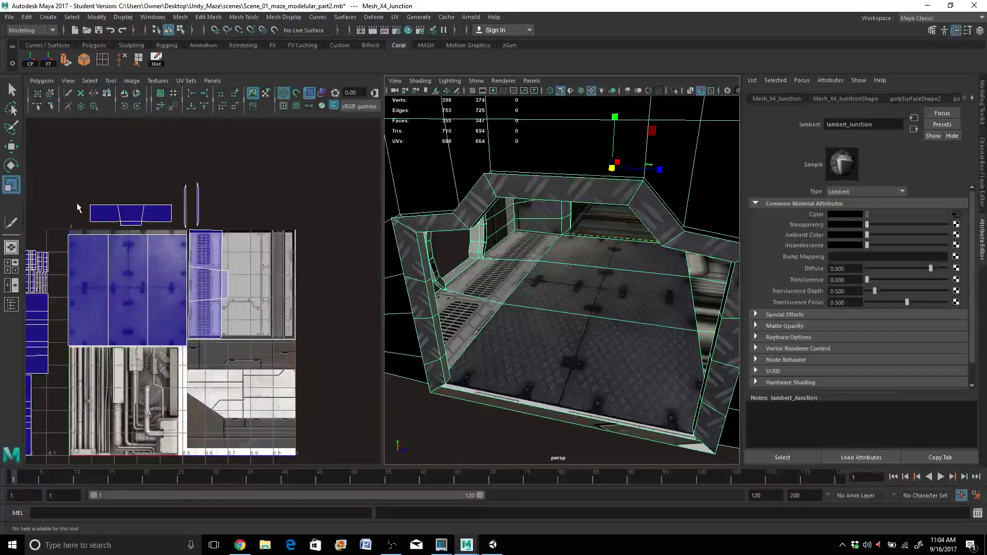
pyautogui.moveTo(105, 217); pyautogui.dragTo(77, 205, button='right')
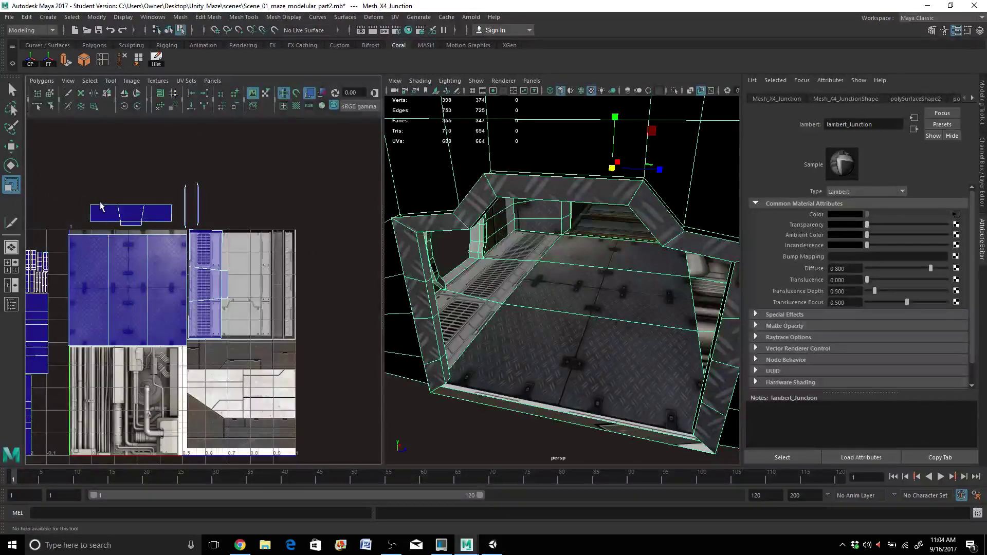
pyautogui.click(108, 212)
pyautogui.press('w')
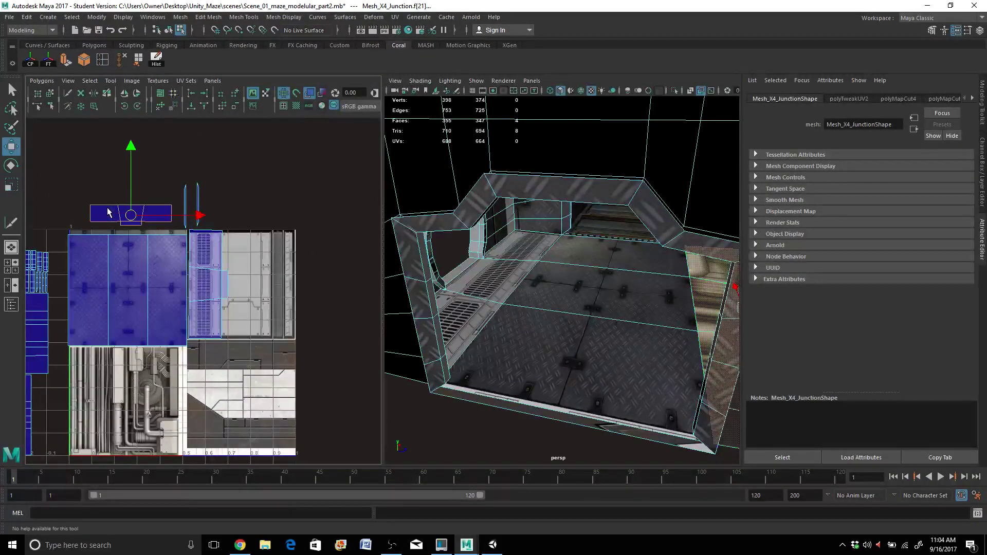
pyautogui.moveTo(138, 215); pyautogui.dragTo(210, 283)
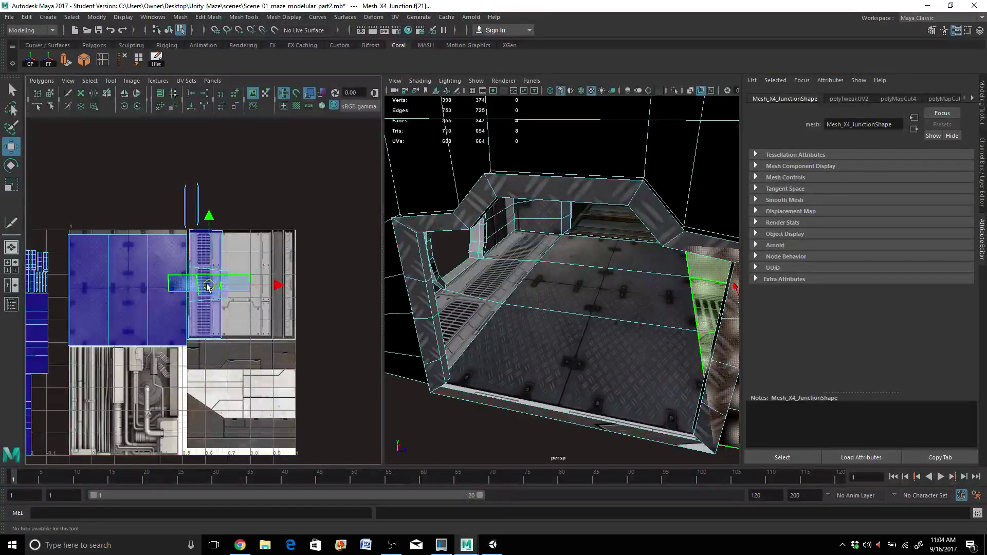
# Try to rotate the border shell on the grille texture, then reselect it.
pyautogui.press('e')
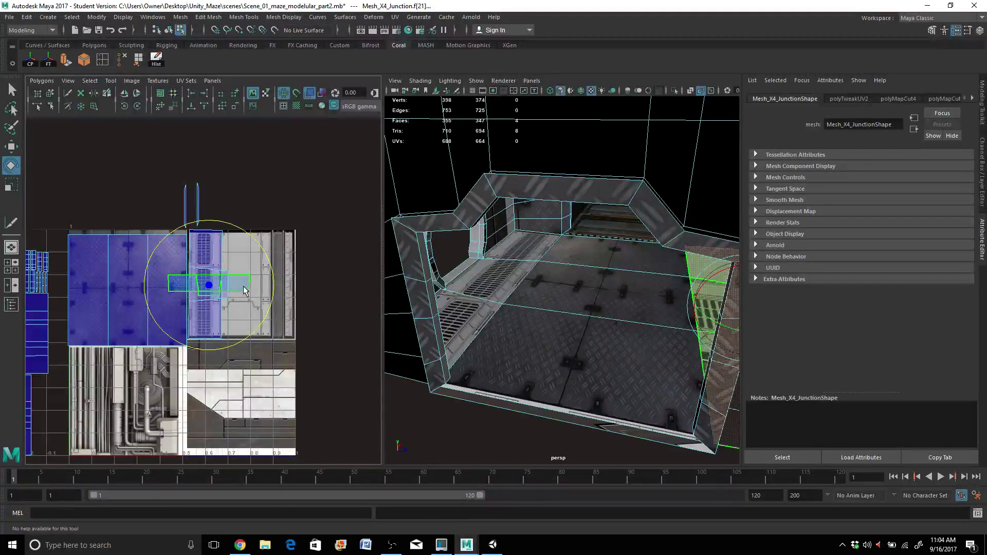
pyautogui.click(11, 90)
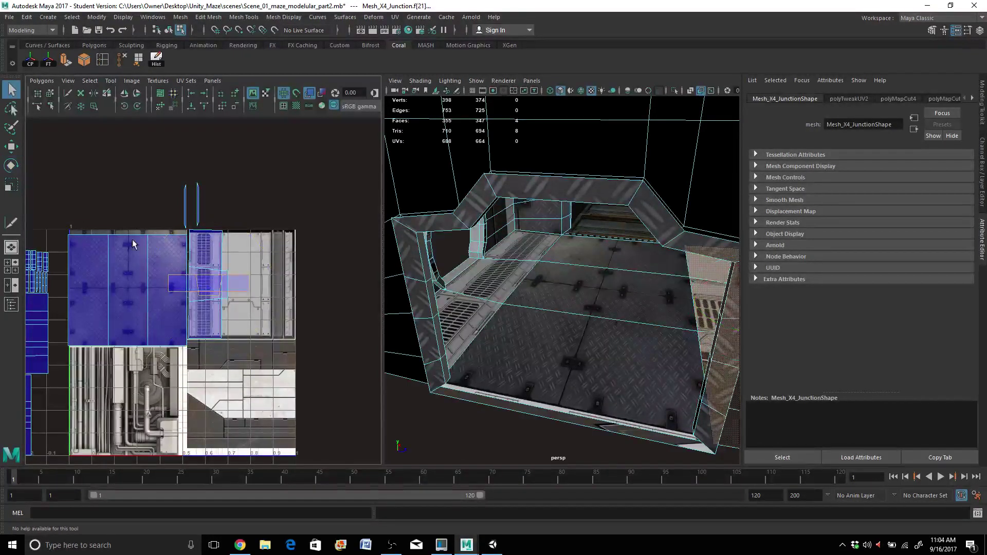
pyautogui.click(221, 289)
pyautogui.scroll(3, 222, 291)
pyautogui.scroll(3, 222, 288)
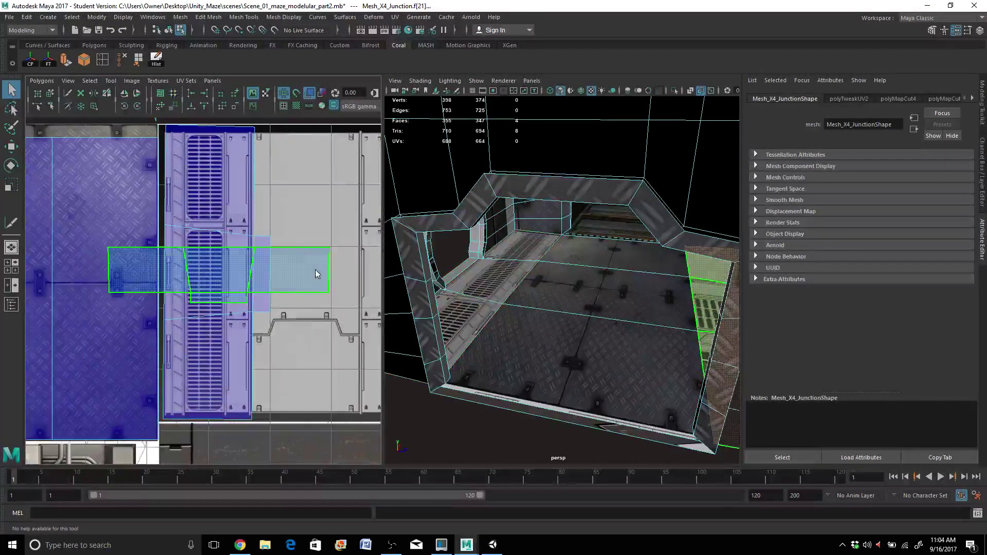
# Switch to UV selection, toggle soft selection on and off, and pick the upper outer corner UV of the border shell.
pyautogui.moveTo(315, 273); pyautogui.dragTo(301, 301, button='right')
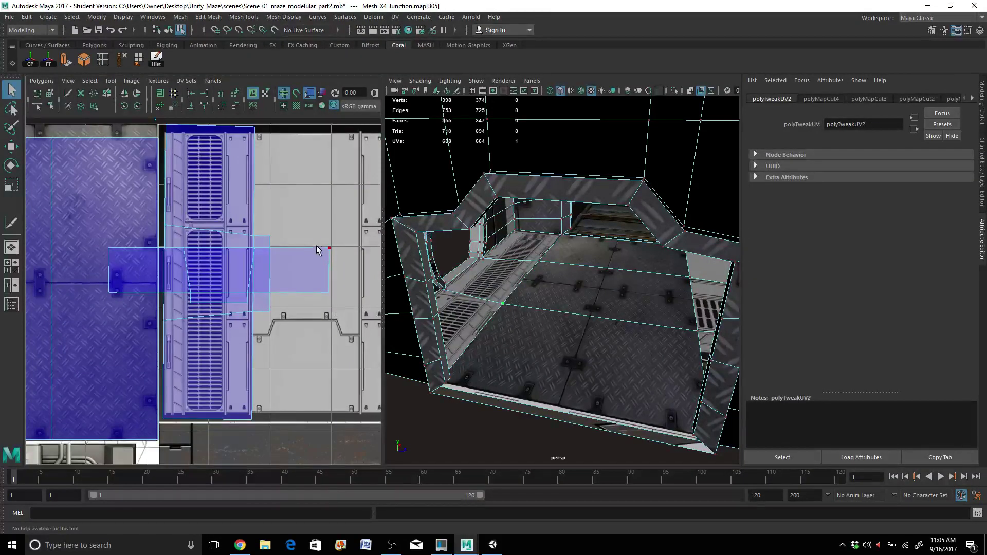
pyautogui.press('b')
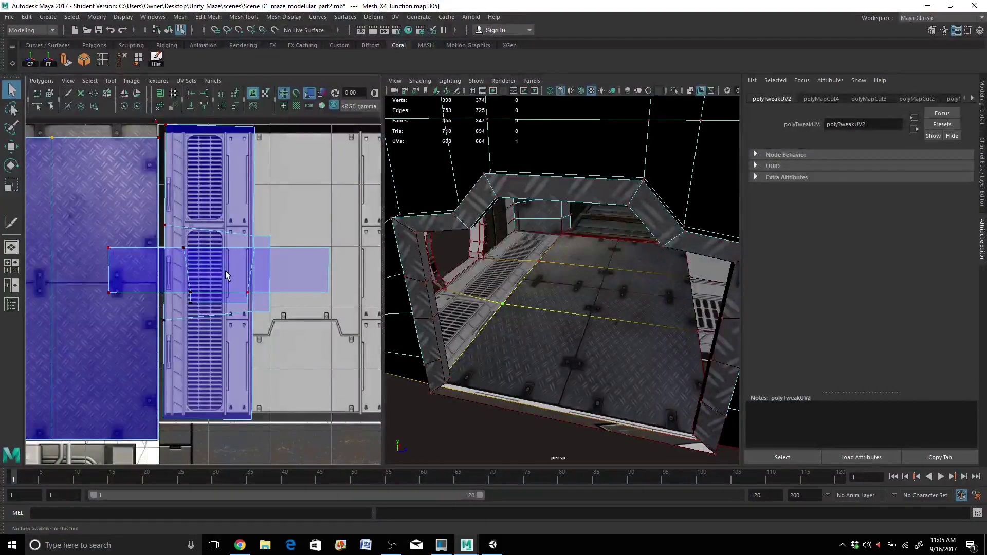
pyautogui.press('b')
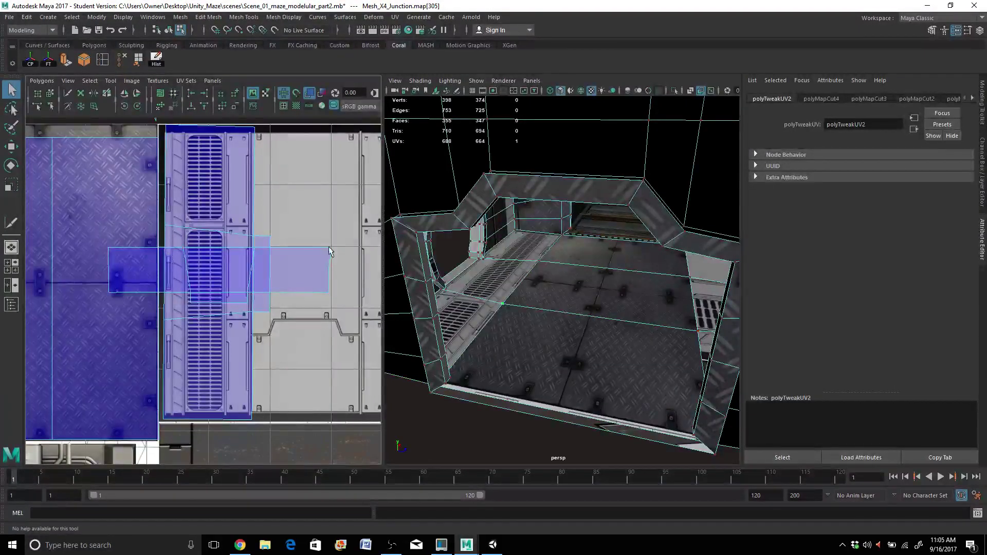
pyautogui.moveTo(324, 243); pyautogui.dragTo(334, 259)
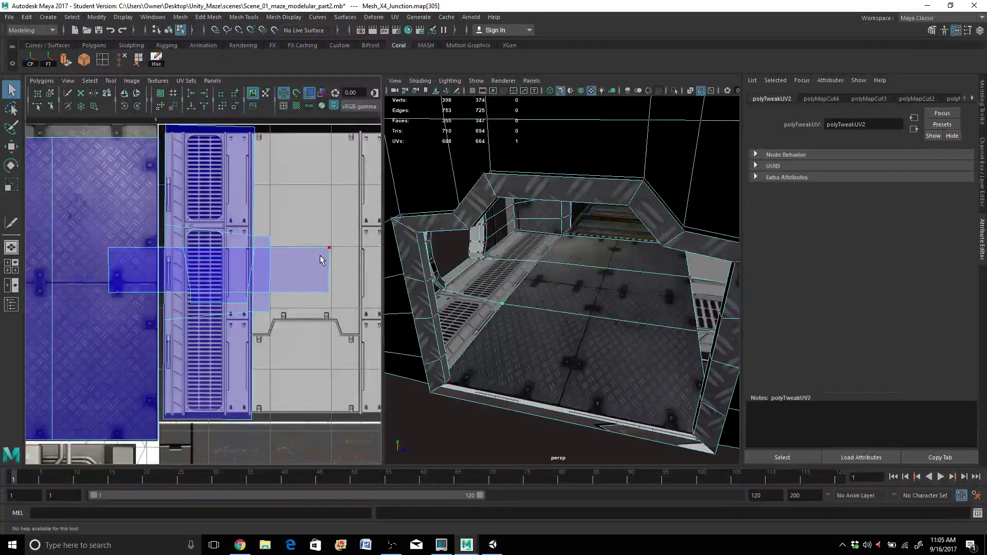
# Return to shell selection and try to pick the border shell on the grille texture for moving.
pyautogui.rightClick(288, 273)
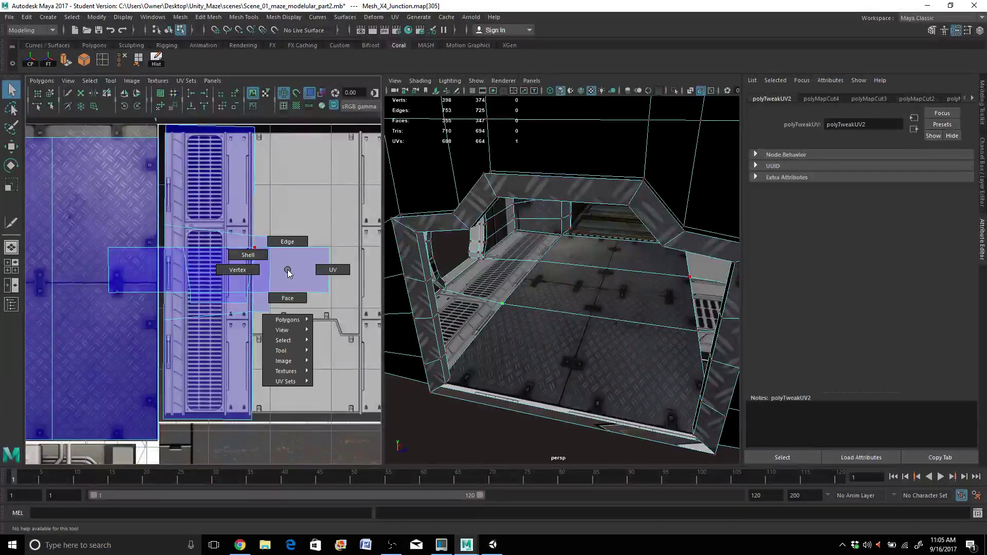
pyautogui.click(248, 255)
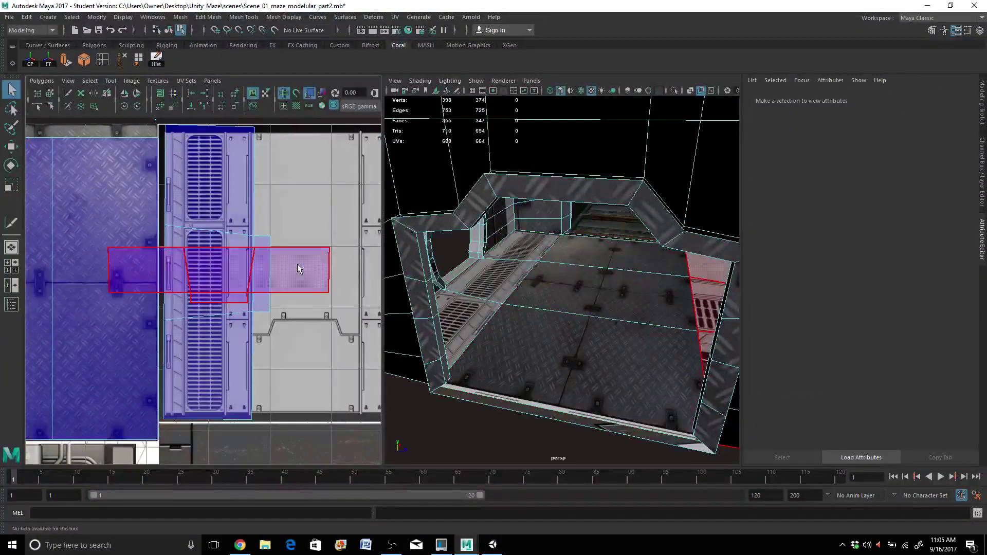
pyautogui.click(311, 267)
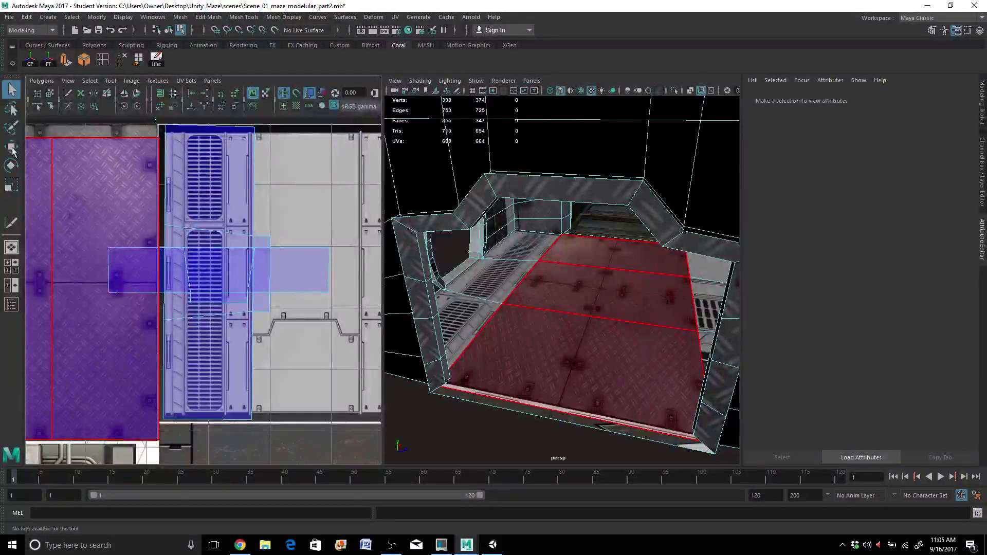
pyautogui.press('w')
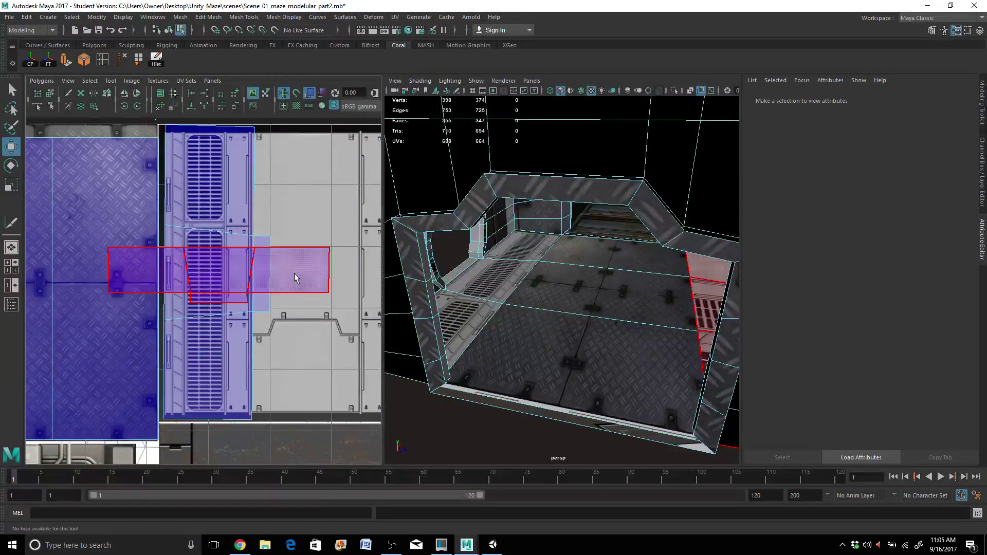
pyautogui.scroll(-2, 295, 278)
pyautogui.scroll(-2, 216, 289)
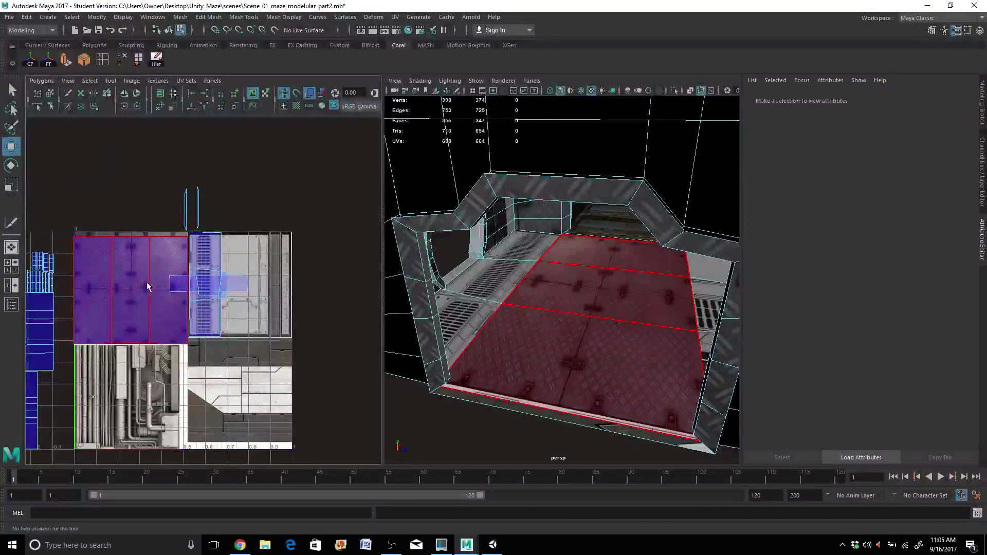
pyautogui.scroll(-2, 145, 282)
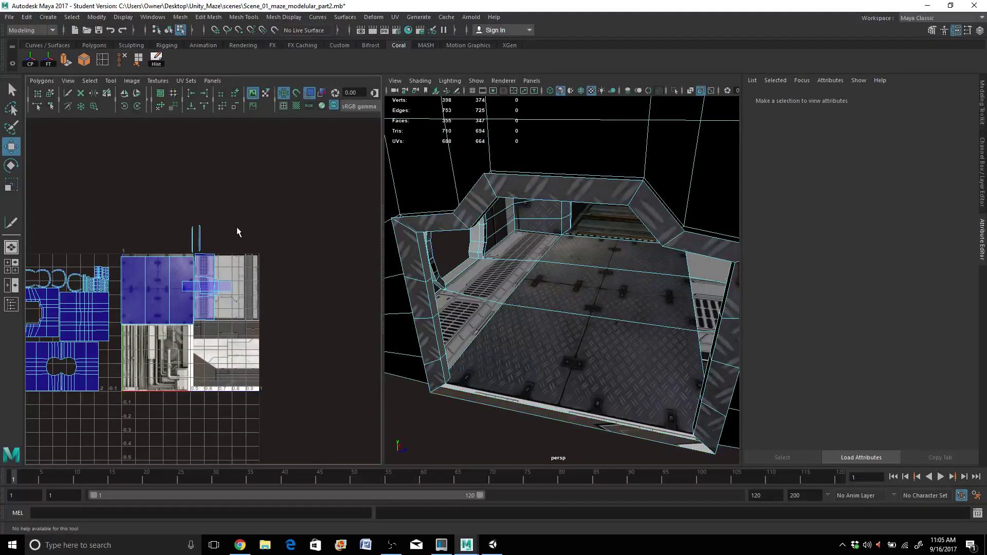
pyautogui.scroll(2, 238, 233)
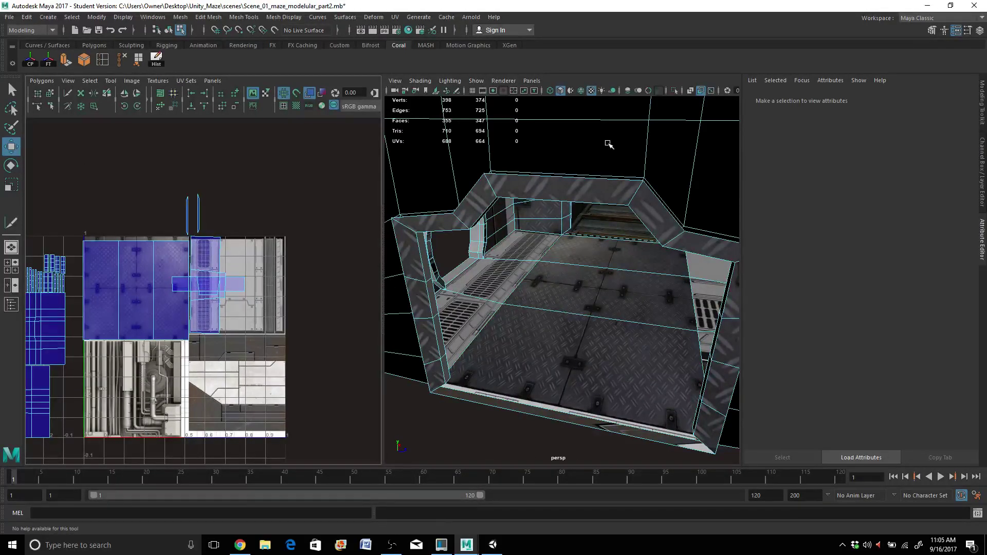
# Return to object mode, select the whole junction, and try to move it along its manipulator axes.
pyautogui.moveTo(608, 146); pyautogui.dragTo(660, 128, button='right')
pyautogui.click(638, 153)
pyautogui.scroll(-5, 631, 170)
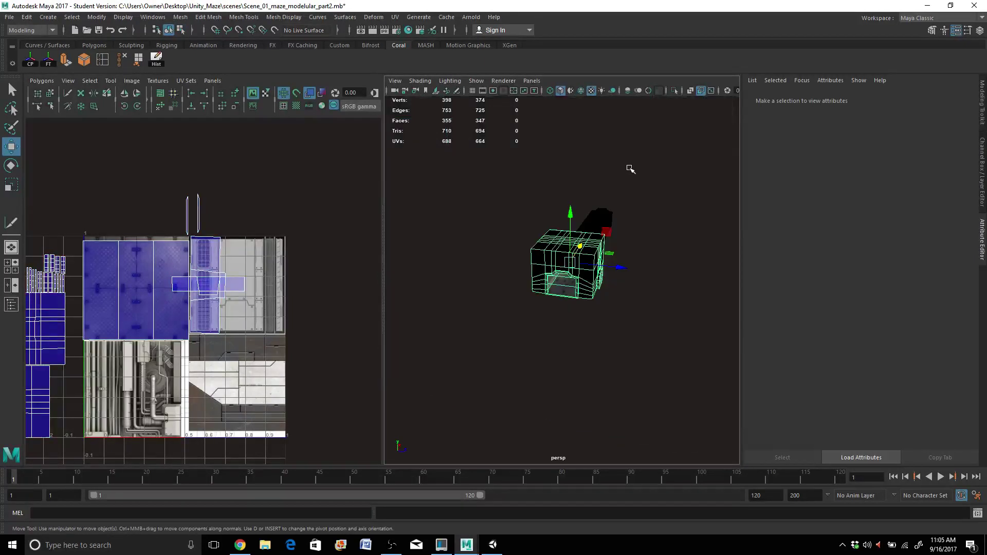
pyautogui.moveTo(623, 268); pyautogui.dragTo(609, 268)
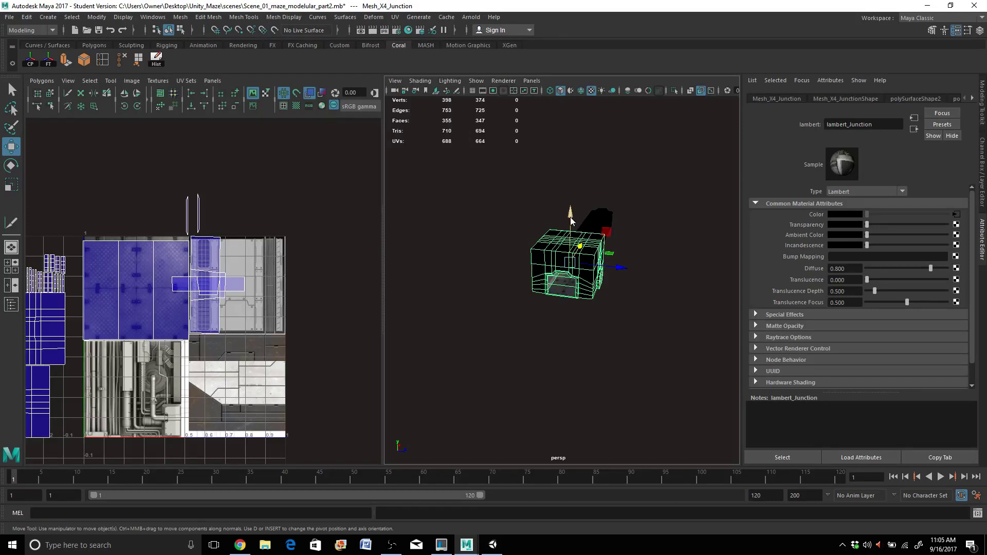
pyautogui.scroll(4, 572, 219)
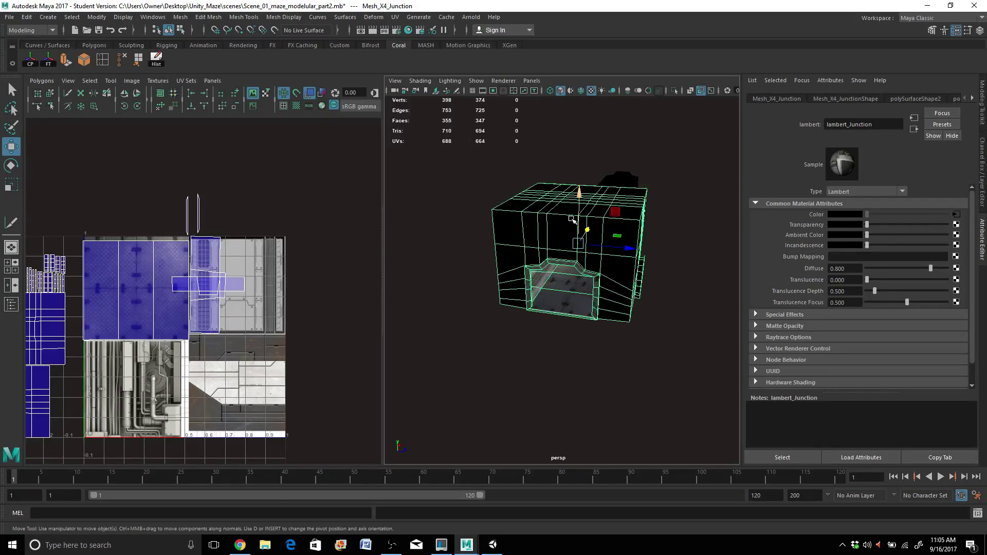
pyautogui.scroll(-3, 571, 218)
pyautogui.scroll(8, 571, 221)
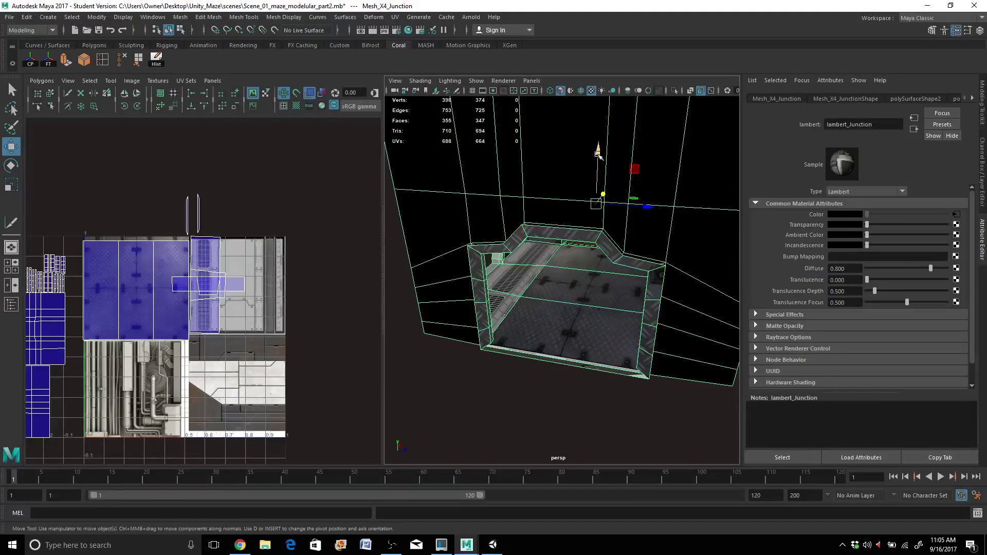
pyautogui.press('w')
pyautogui.moveTo(599, 149); pyautogui.dragTo(497, 196)
pyautogui.click(13, 90)
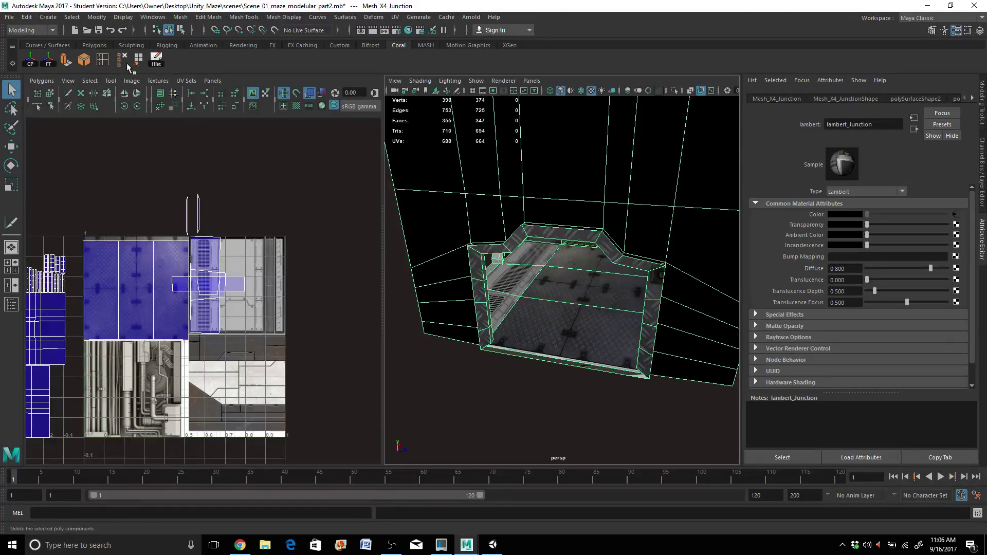
pyautogui.click(103, 62)
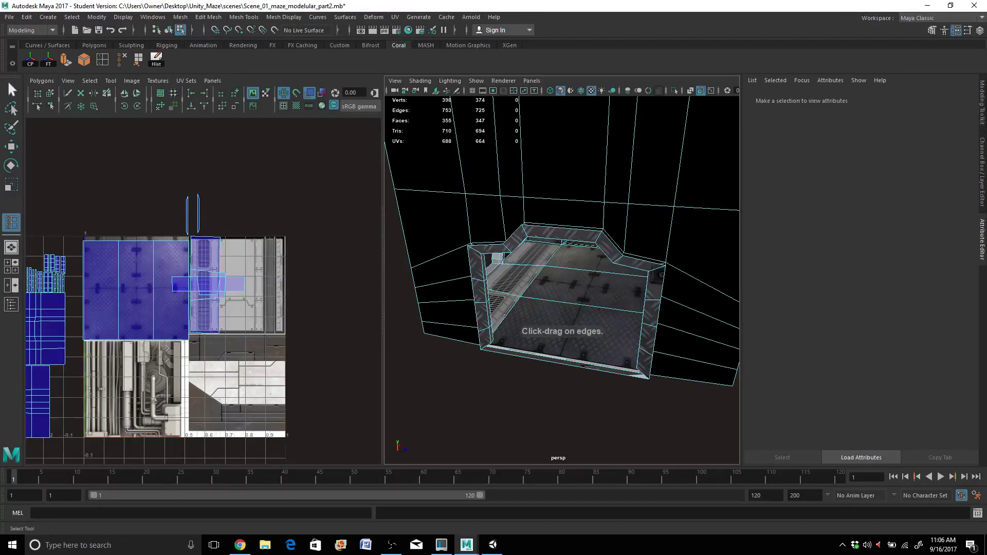
pyautogui.press('q')
pyautogui.moveTo(523, 188); pyautogui.dragTo(542, 174, button='right')
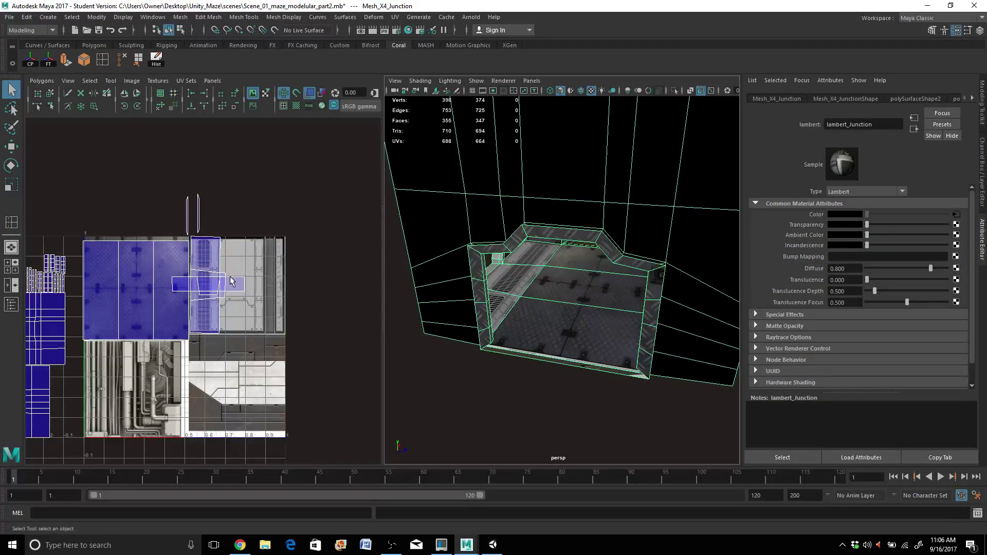
# Check the tool settings in component mode and try to select the border shell on the grille texture.
pyautogui.moveTo(233, 283); pyautogui.dragTo(232, 288, button='right')
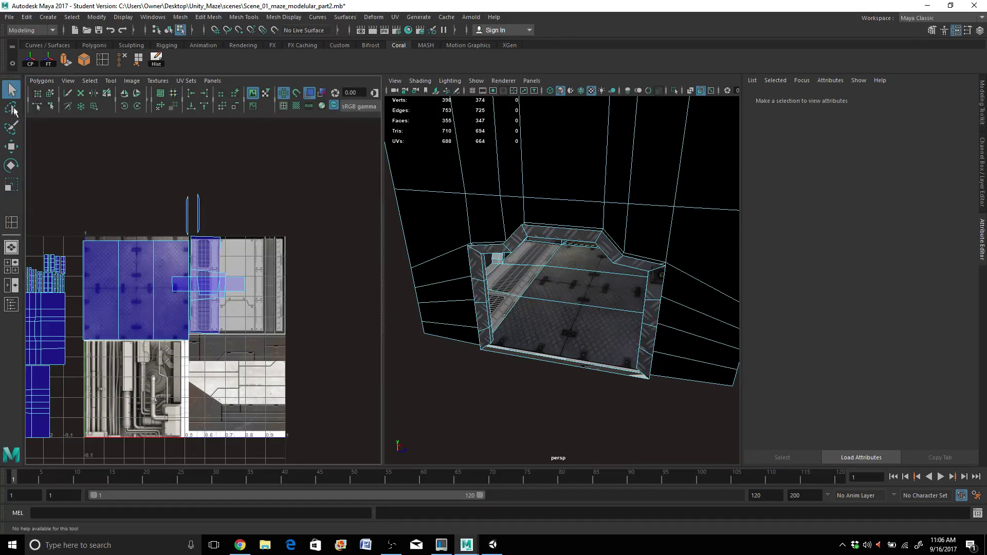
pyautogui.doubleClick(12, 91)
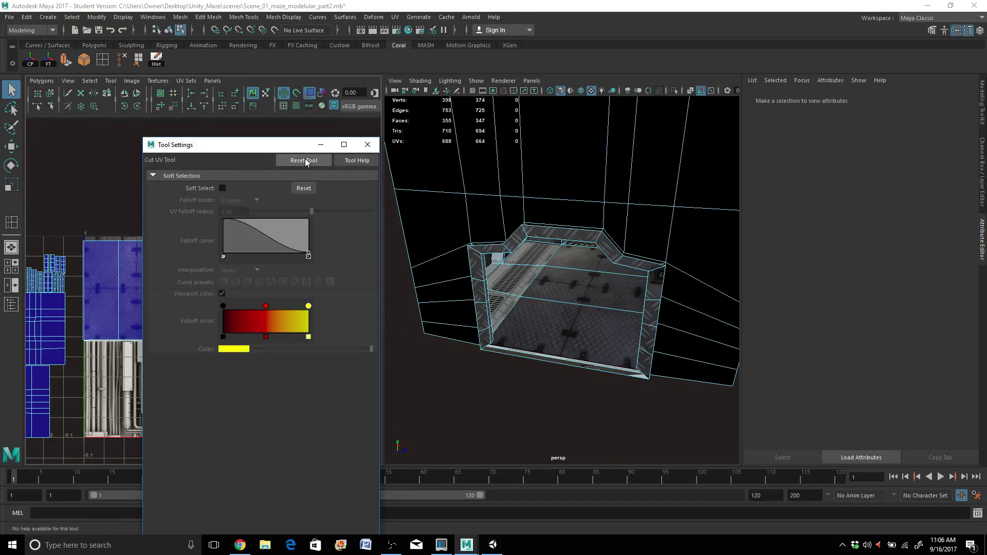
pyautogui.click(367, 146)
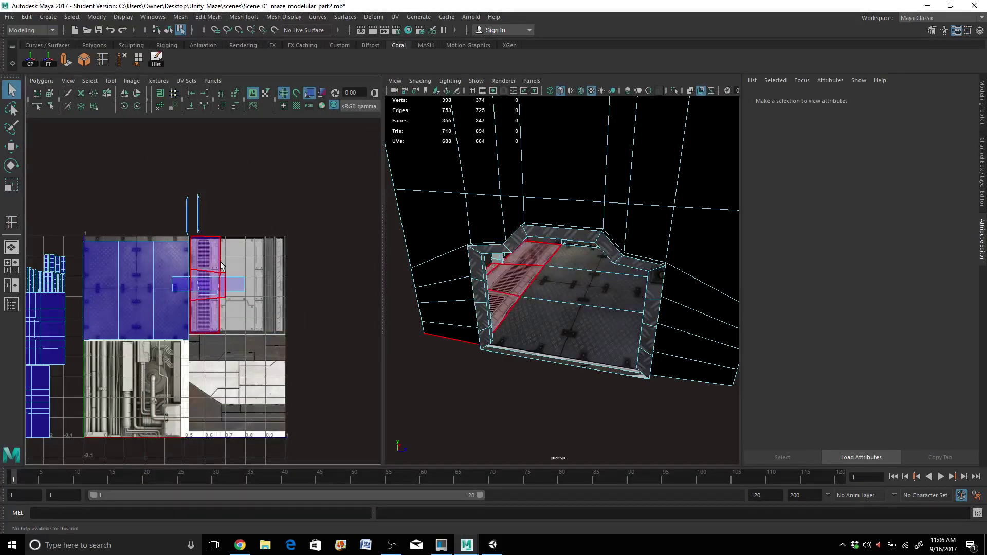
pyautogui.click(204, 284)
pyautogui.rightClick(204, 286)
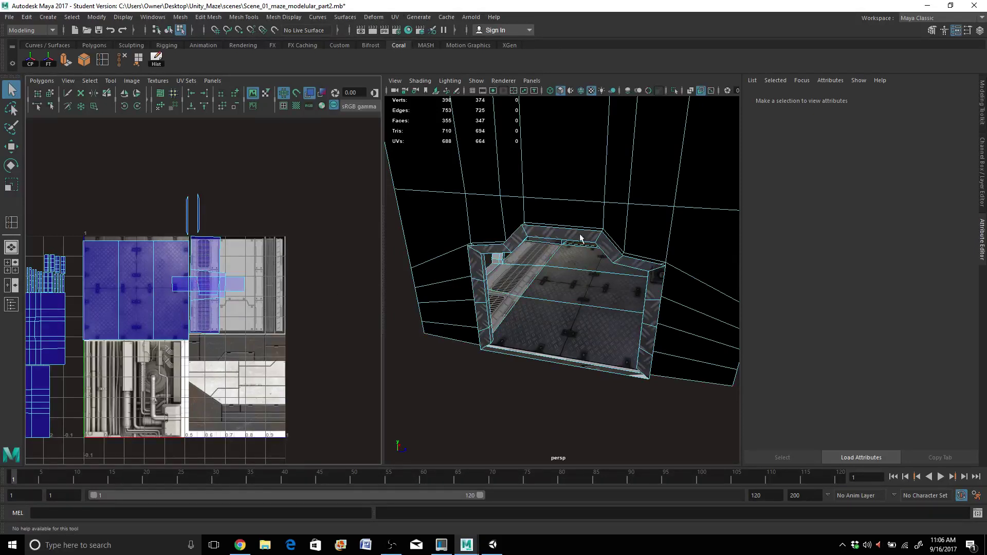
pyautogui.scroll(-5, 427, 253)
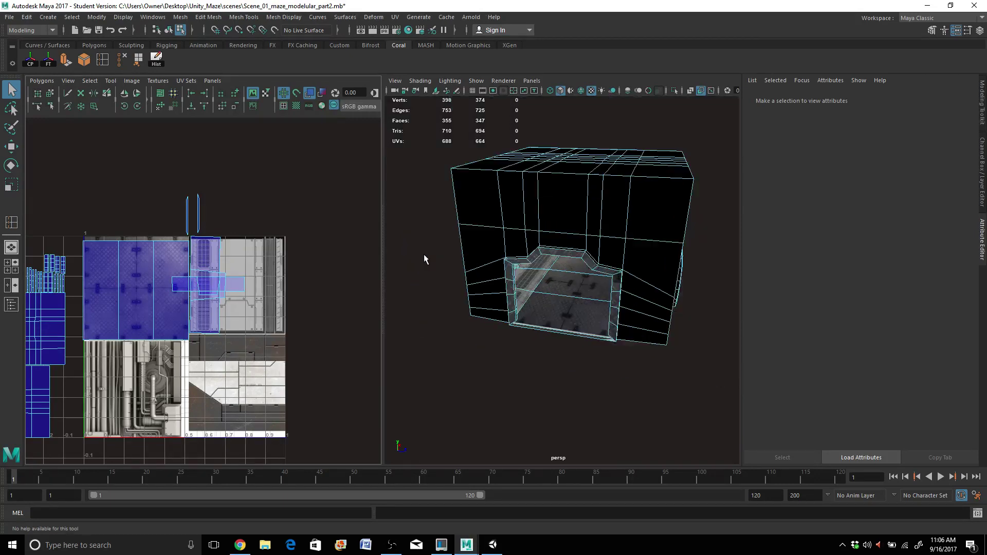
pyautogui.scroll(8, 442, 255)
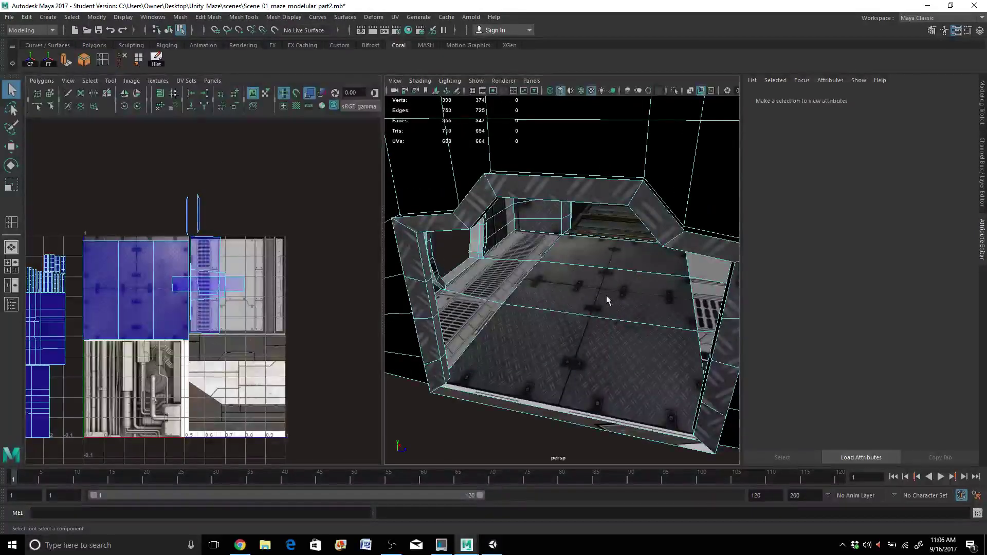
pyautogui.keyDown('alt'); pyautogui.moveTo(606, 296); pyautogui.dragTo(604, 287); pyautogui.keyUp('alt')
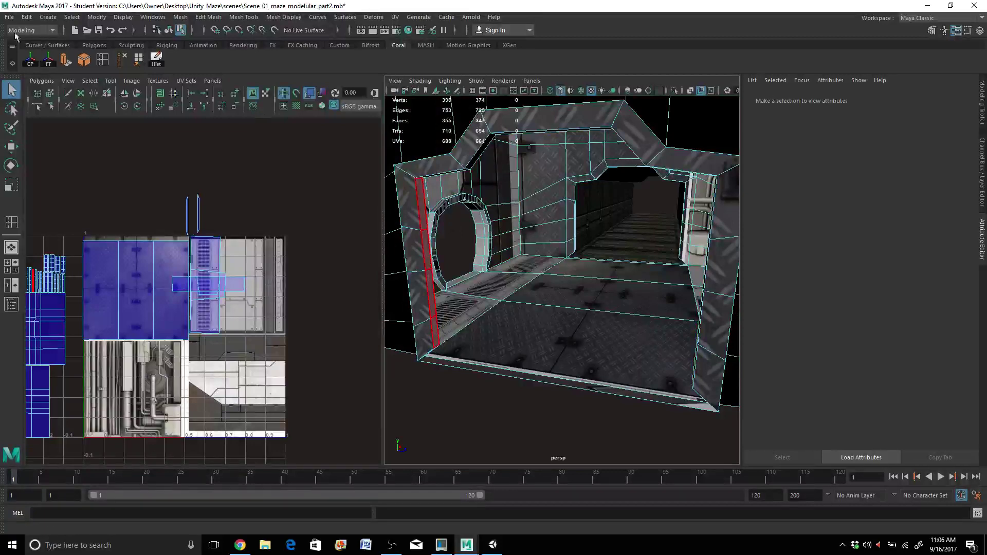
pyautogui.scroll(-4, 440, 211)
pyautogui.keyDown('alt'); pyautogui.moveTo(582, 273); pyautogui.dragTo(509, 271); pyautogui.keyUp('alt')
# Save the scene and accept the student version notice.
pyautogui.click(9, 17)
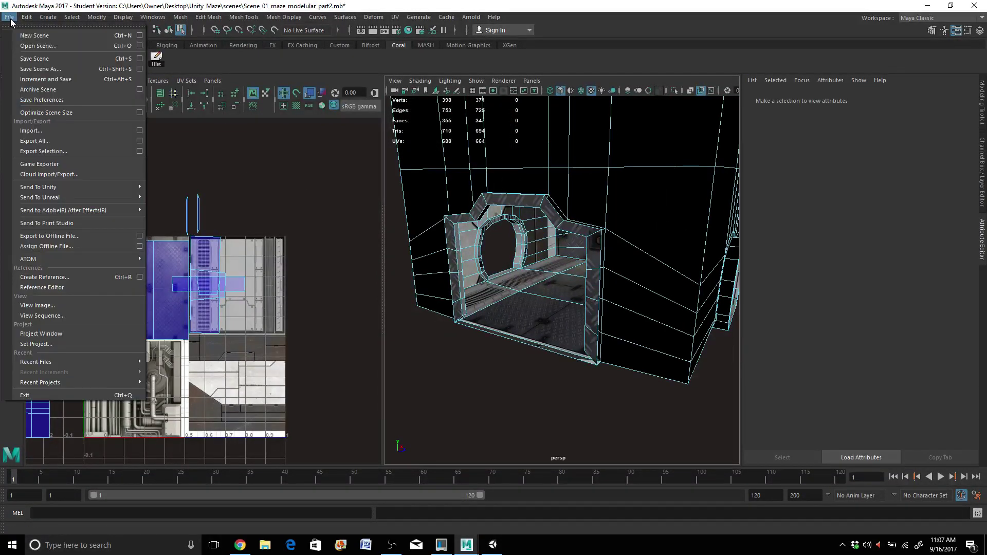
pyautogui.click(42, 61)
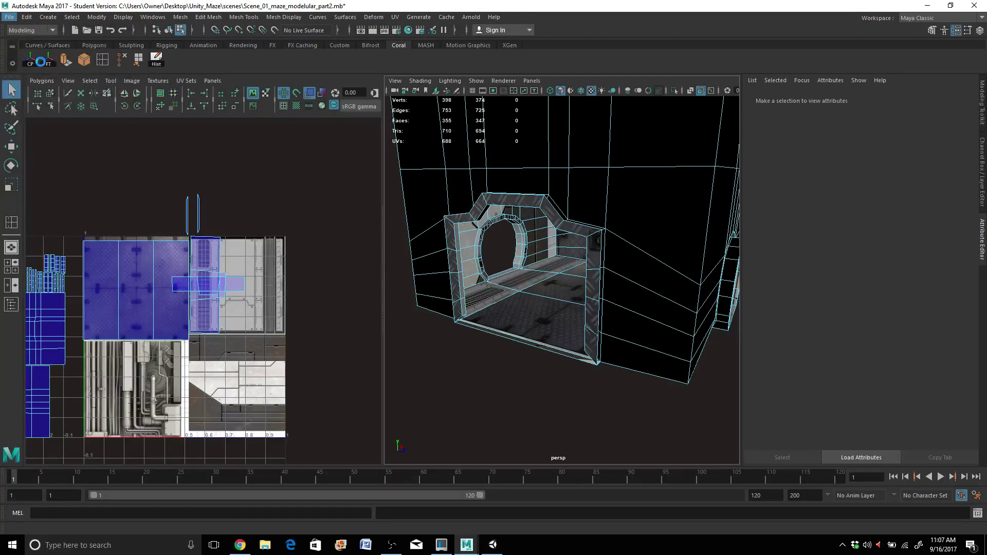
pyautogui.click(471, 282)
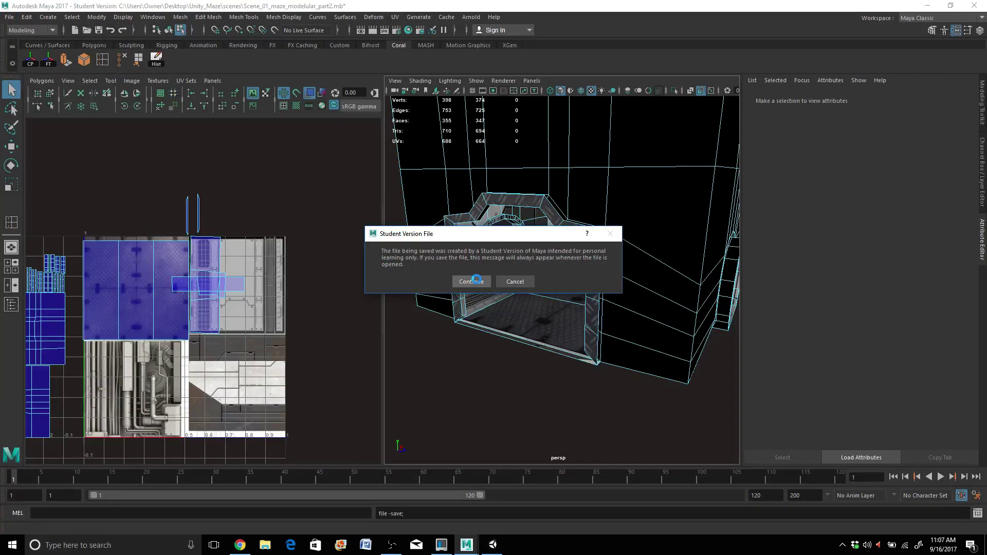